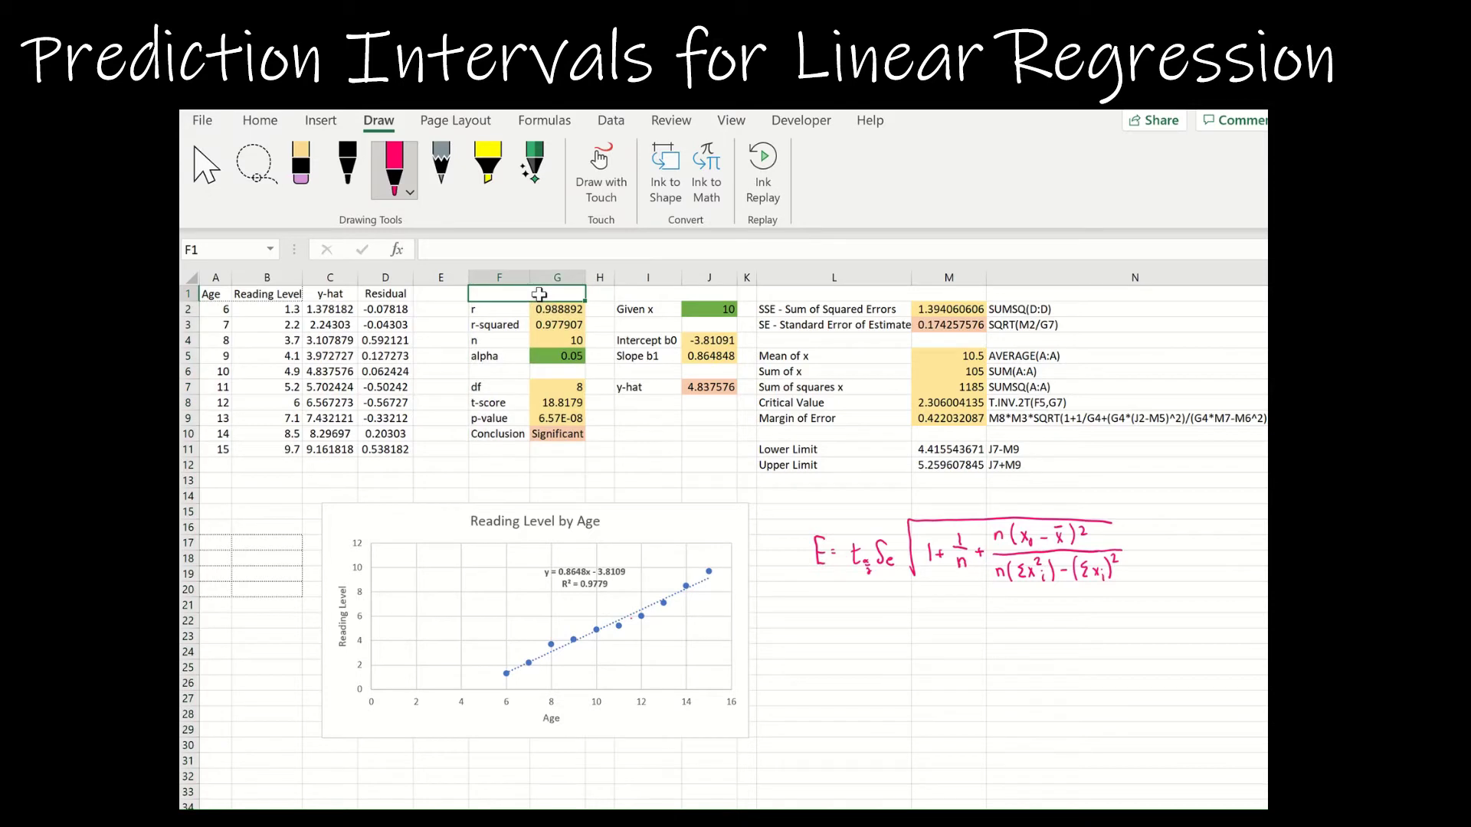
- Label cell F1 as 10.1 and merged cell I1 as 10.2
text(10.1)
key(Return)
key(Right)
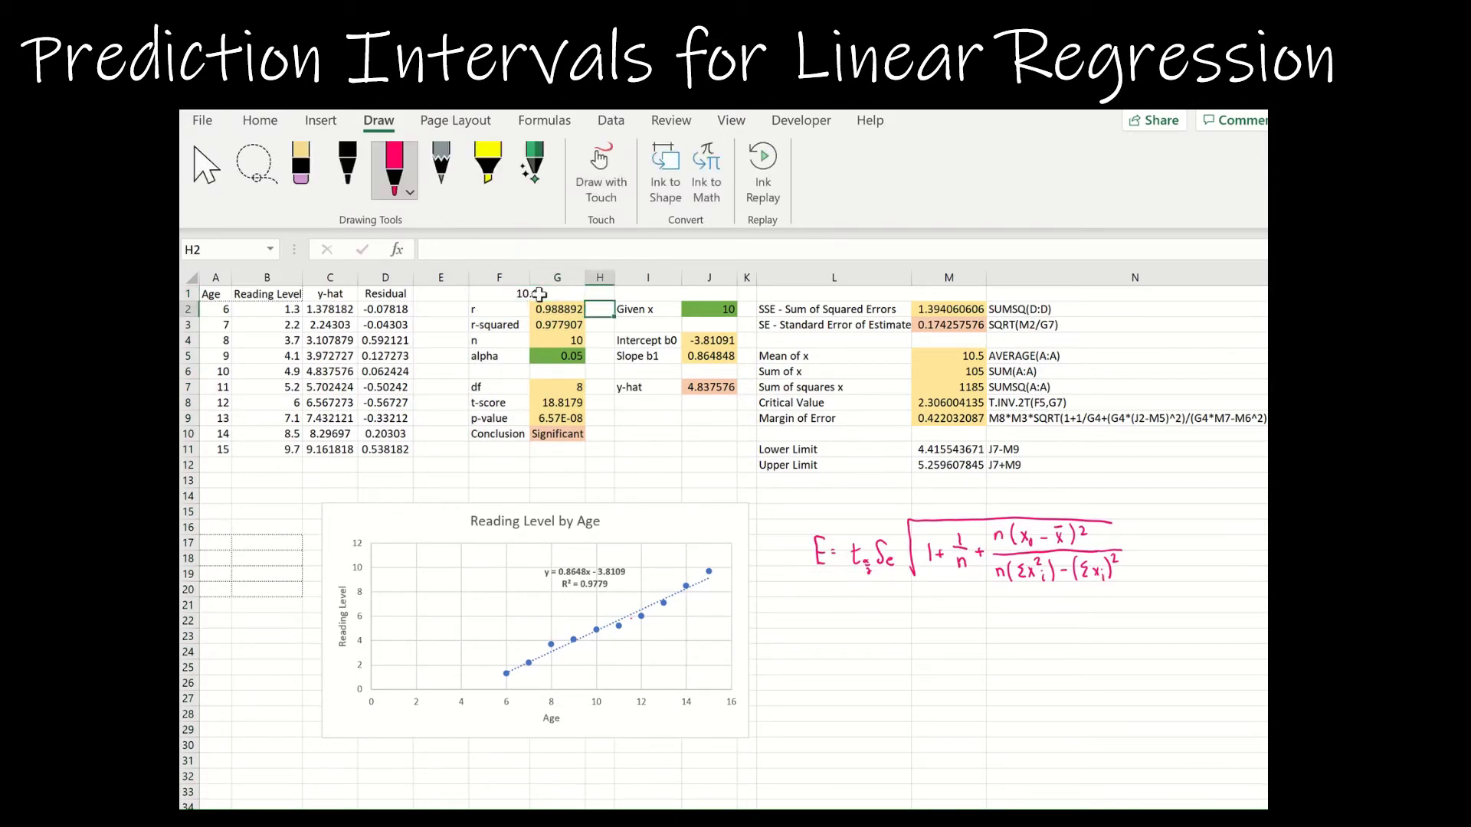
key(Right)
key(Right)
key(Up)
text(10.2)
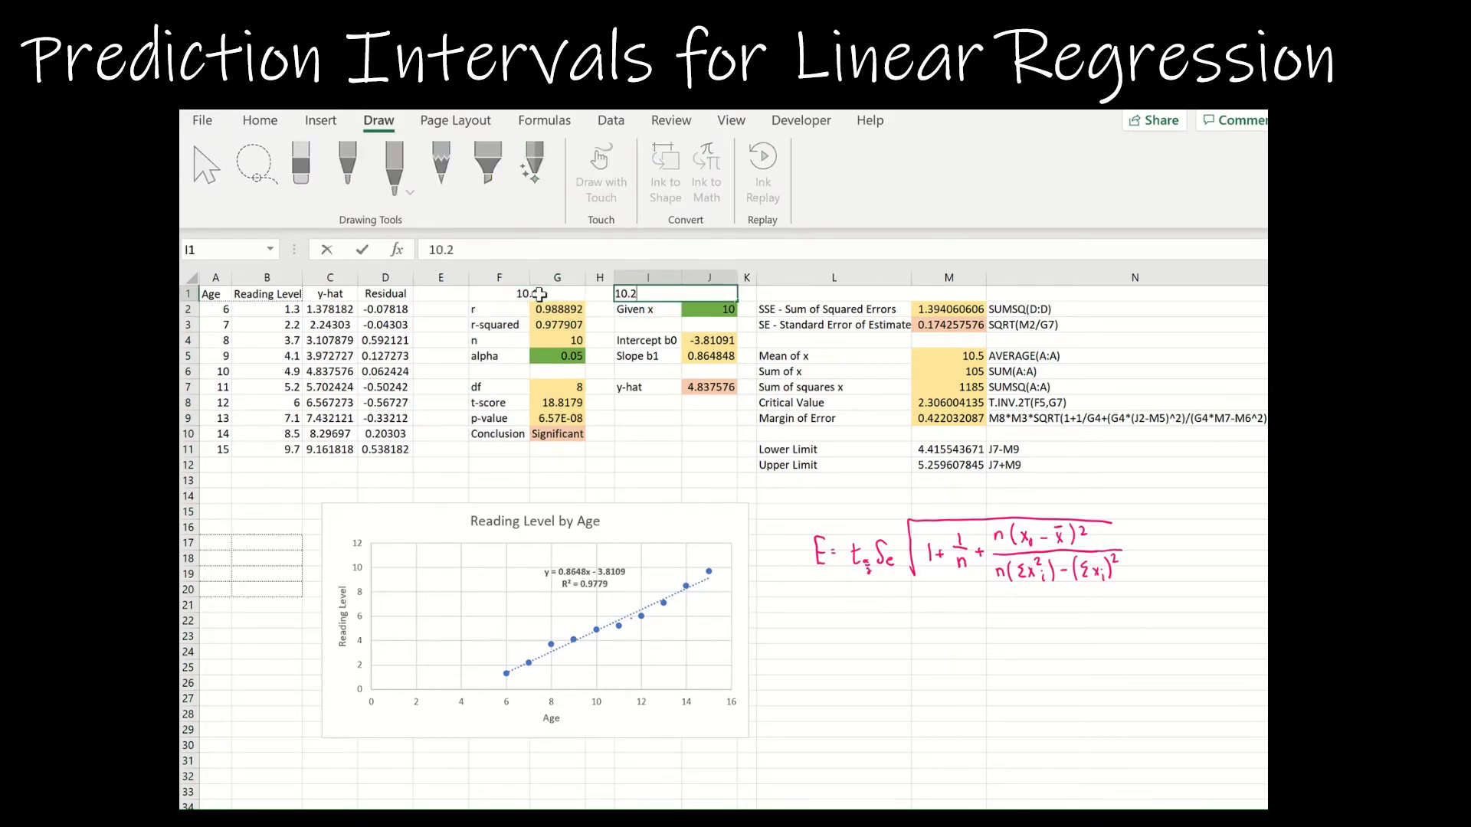
key(Return)
- Select columns F through J, then label cell L1 as 10.3
click(527, 279)
drag(531, 289, 710, 279)
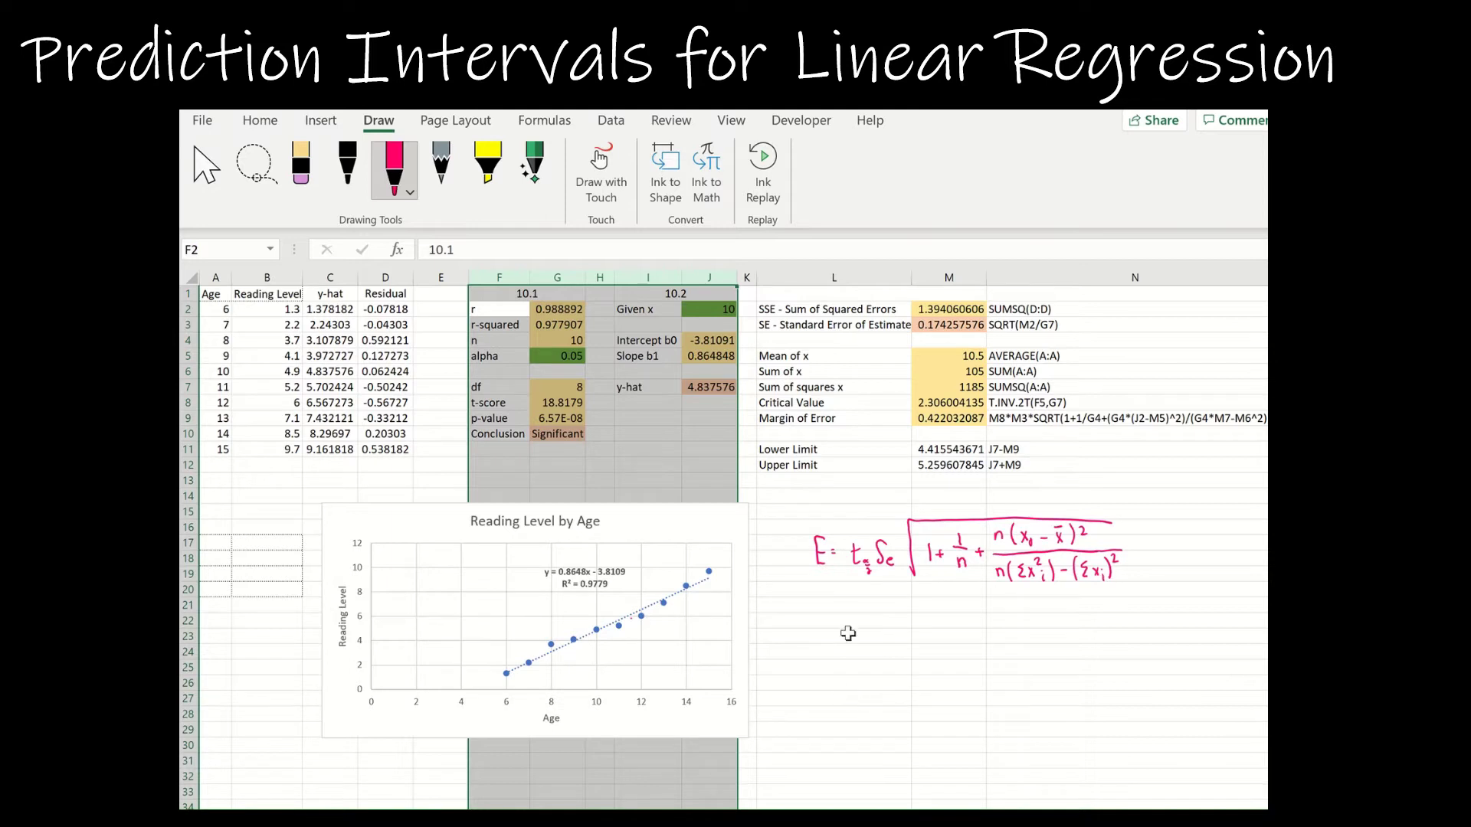
click(873, 295)
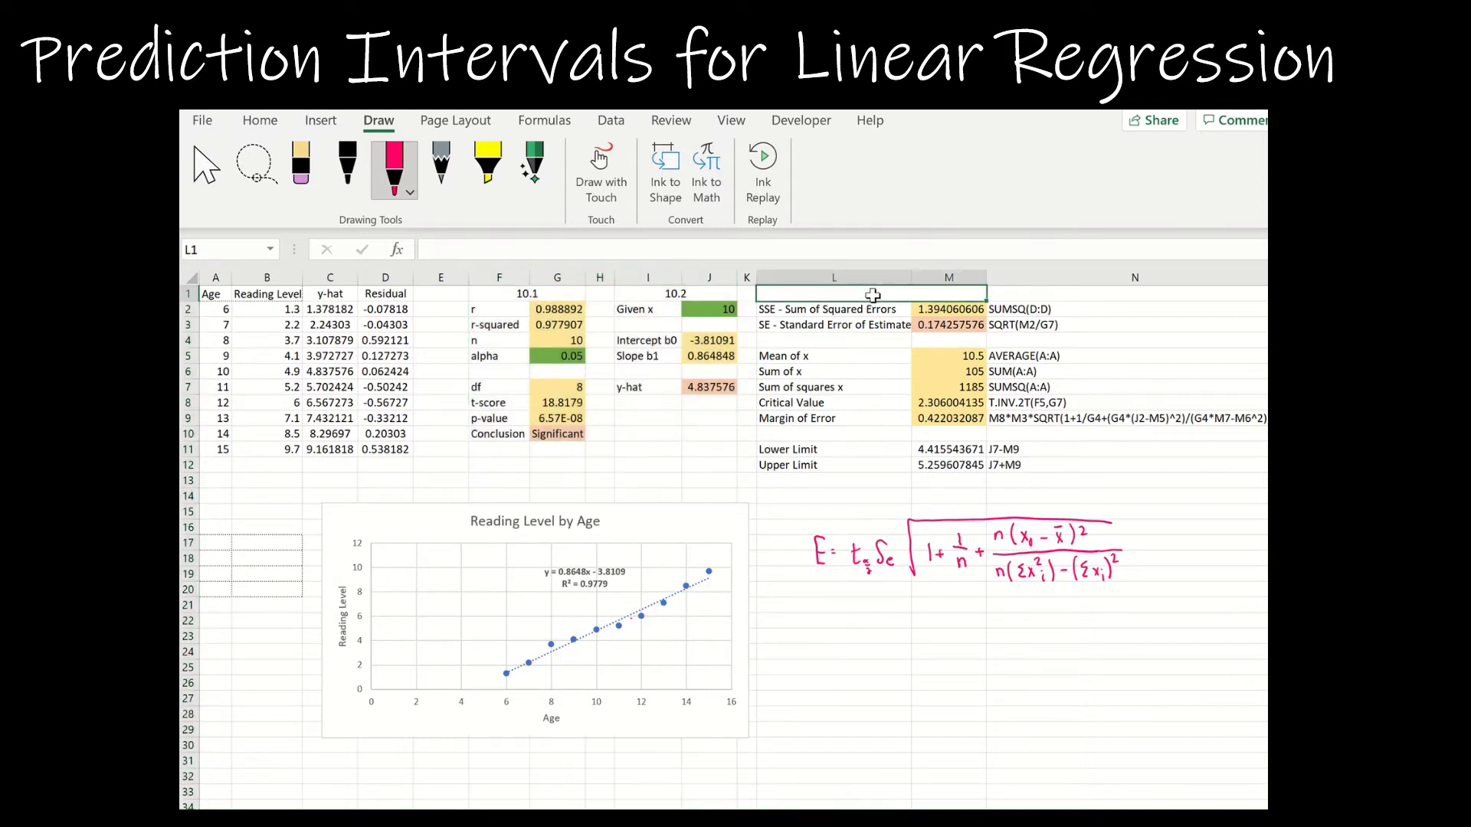
text(10.3)
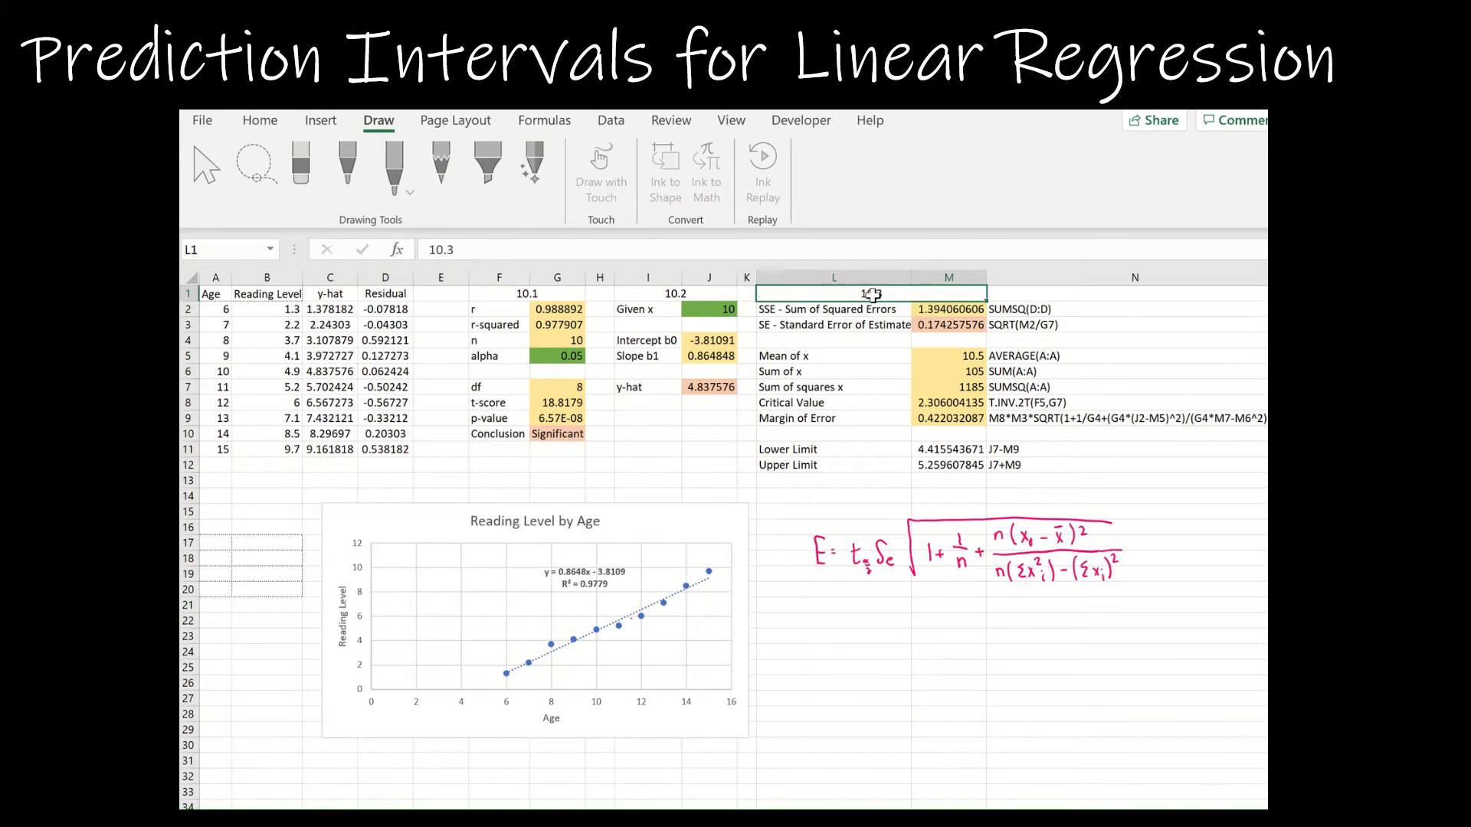
key(Return)
click(909, 715)
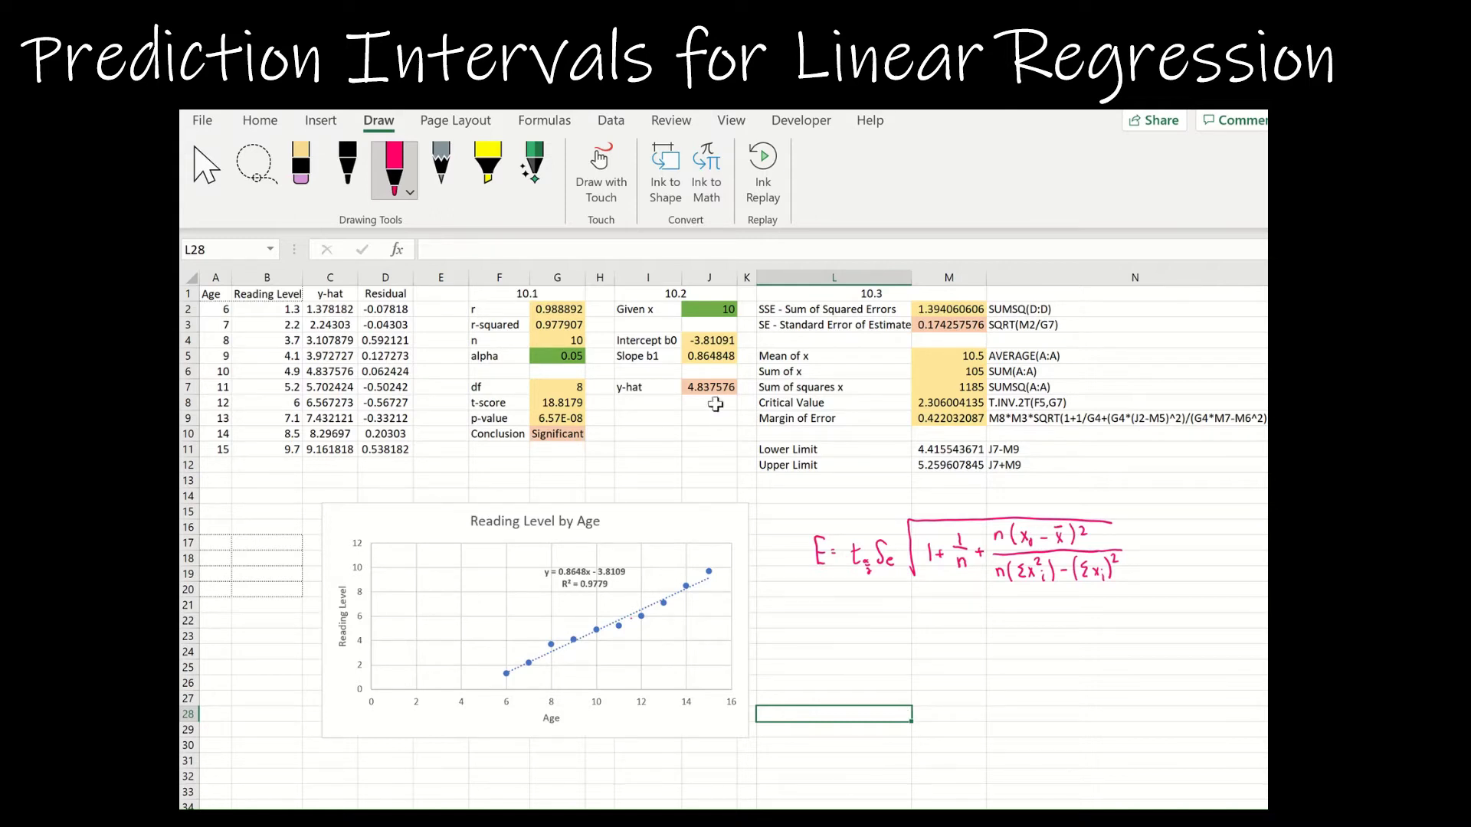
- Review the y-hat formula in J7, the x value in J2, and C2's formula against A2
click(713, 389)
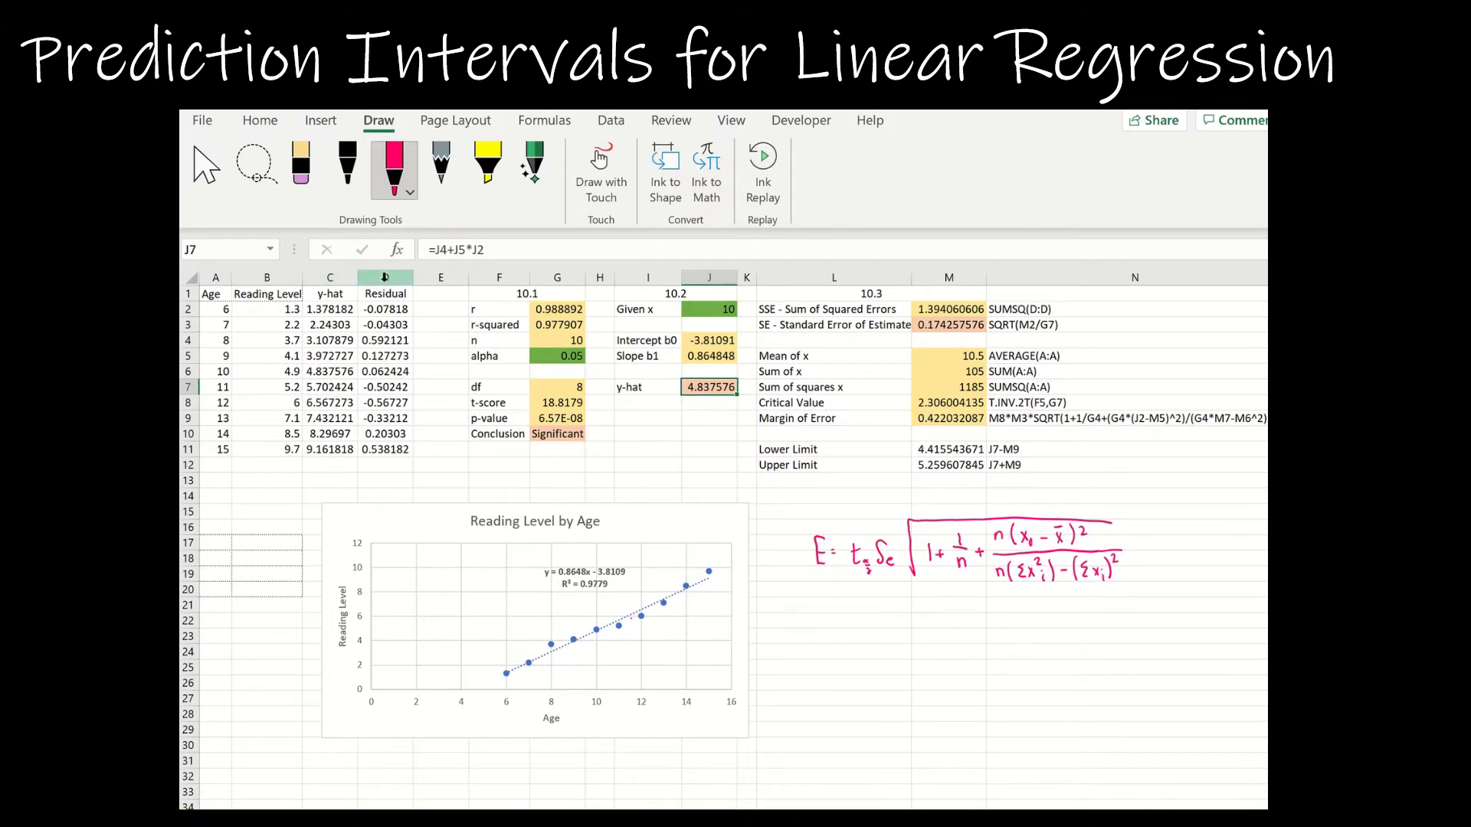
click(342, 280)
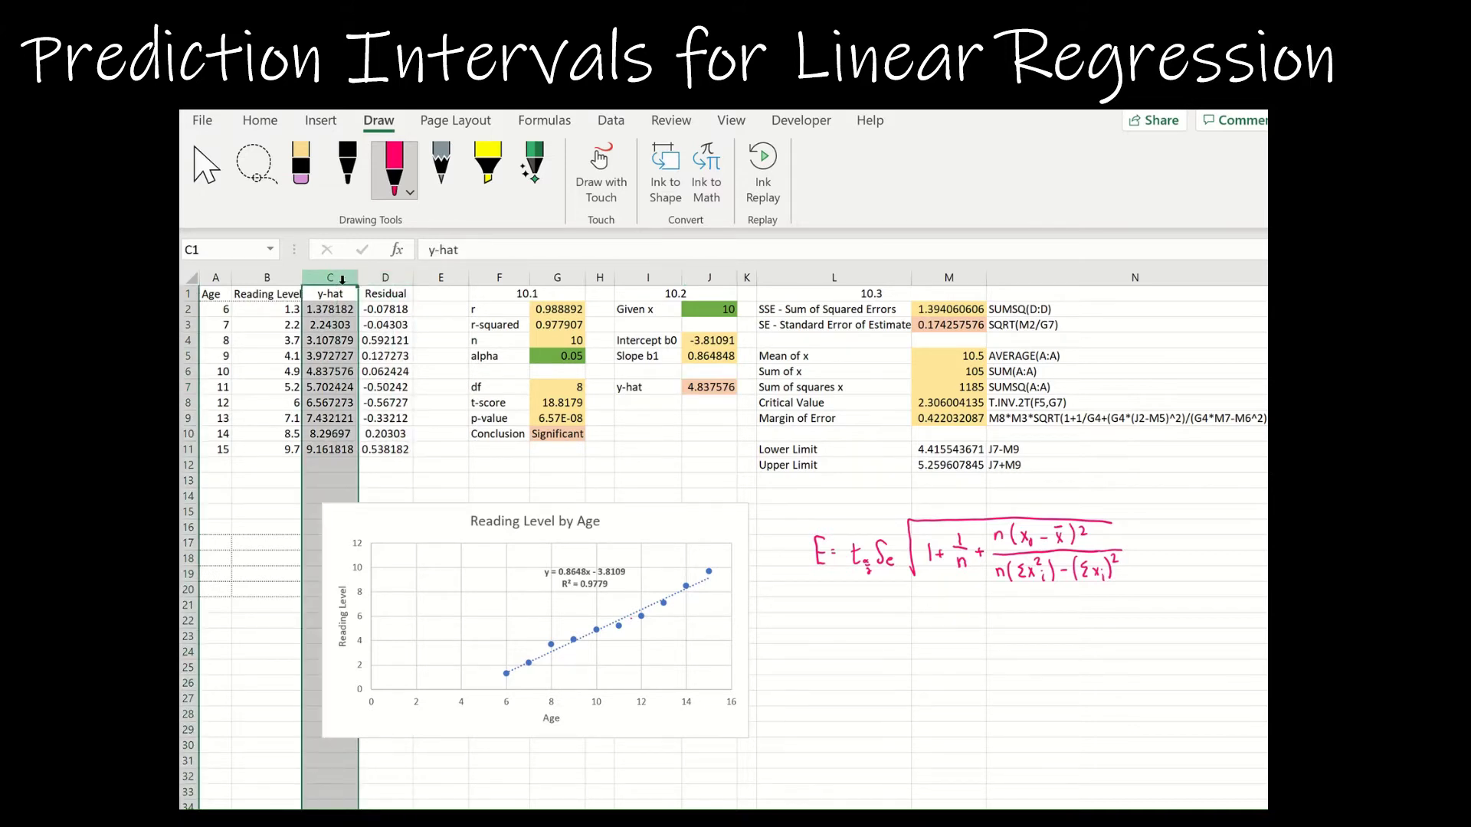
click(391, 278)
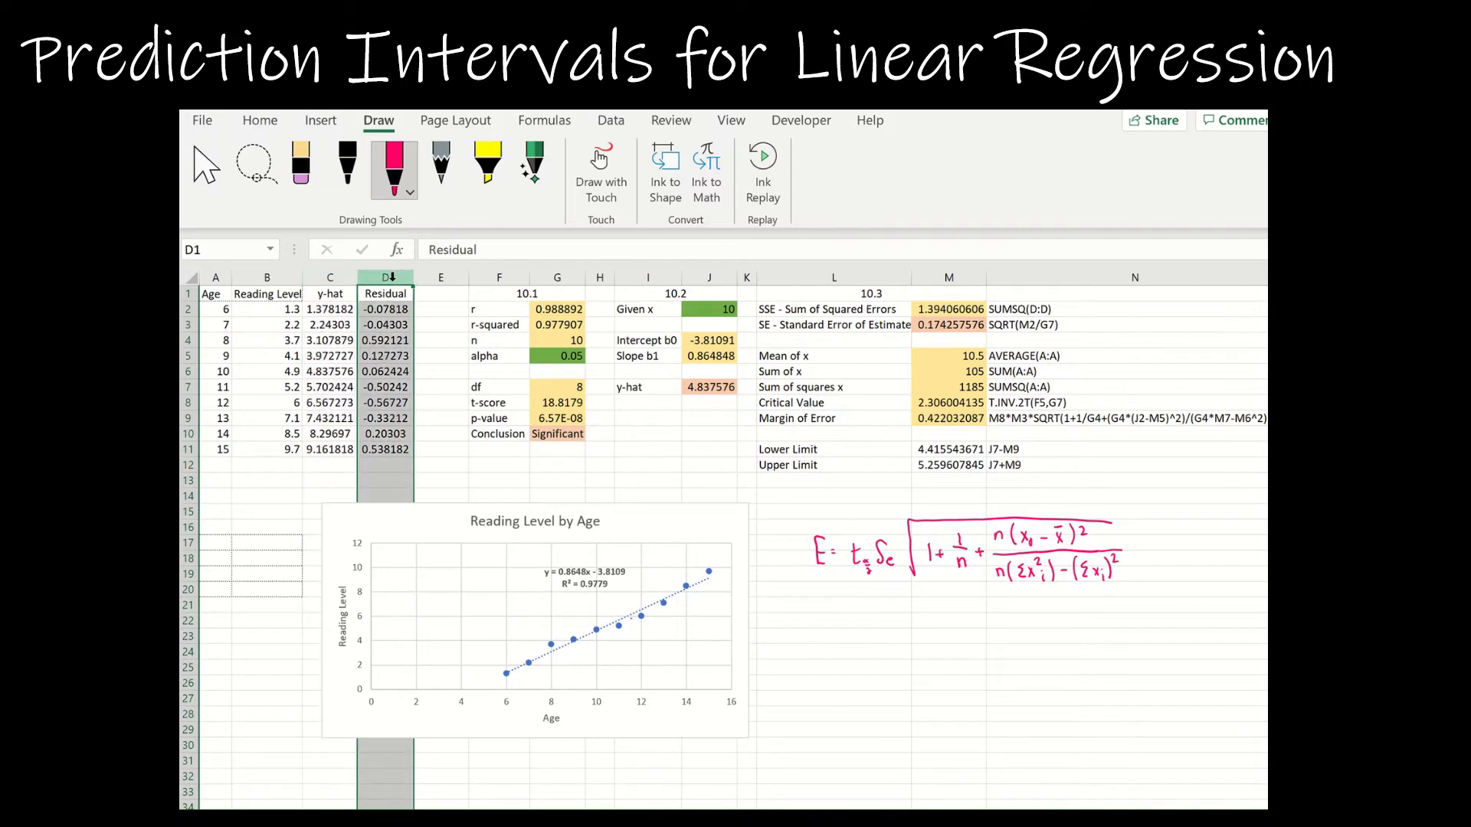
click(340, 294)
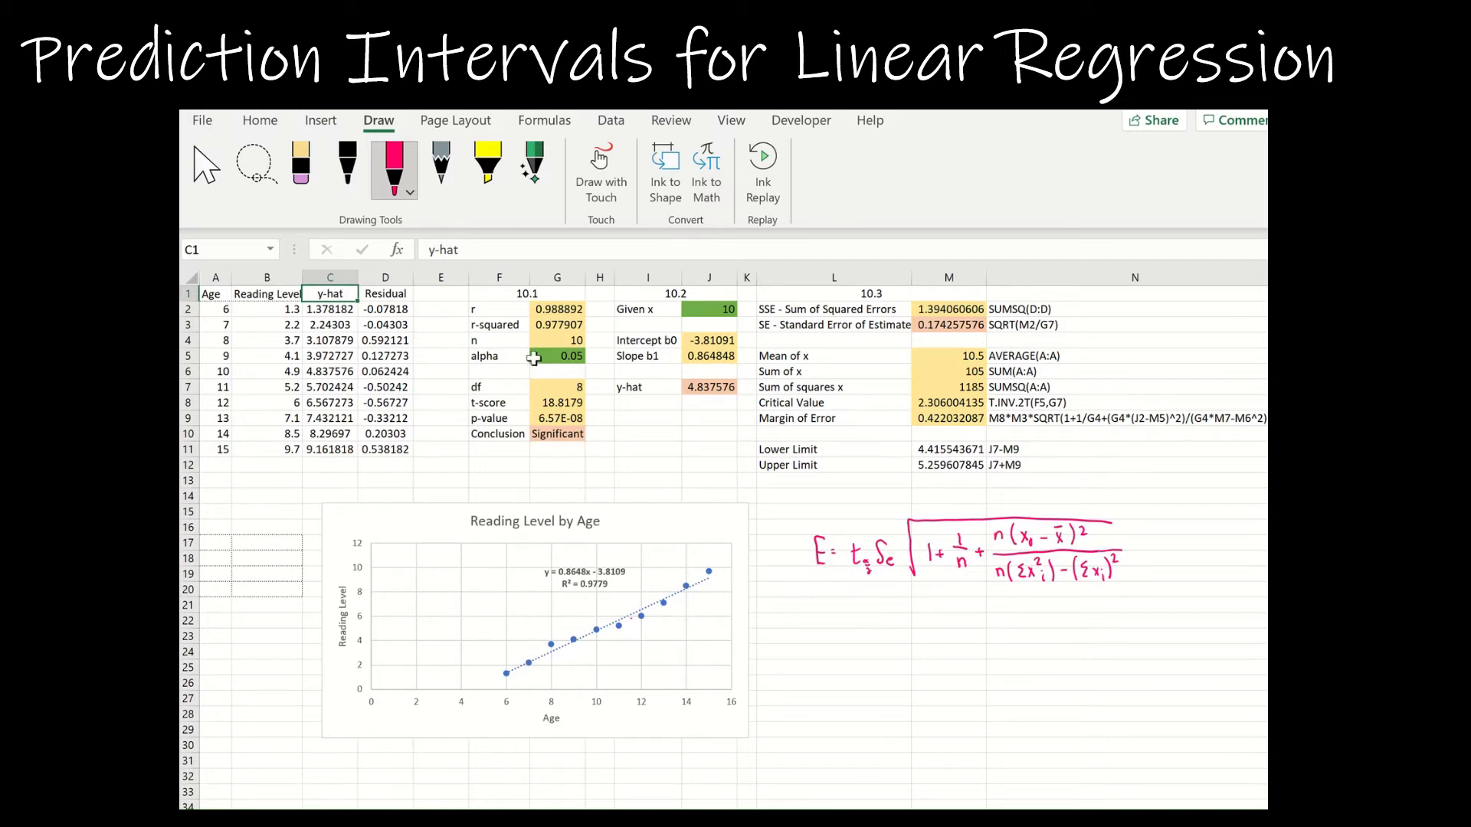
click(713, 387)
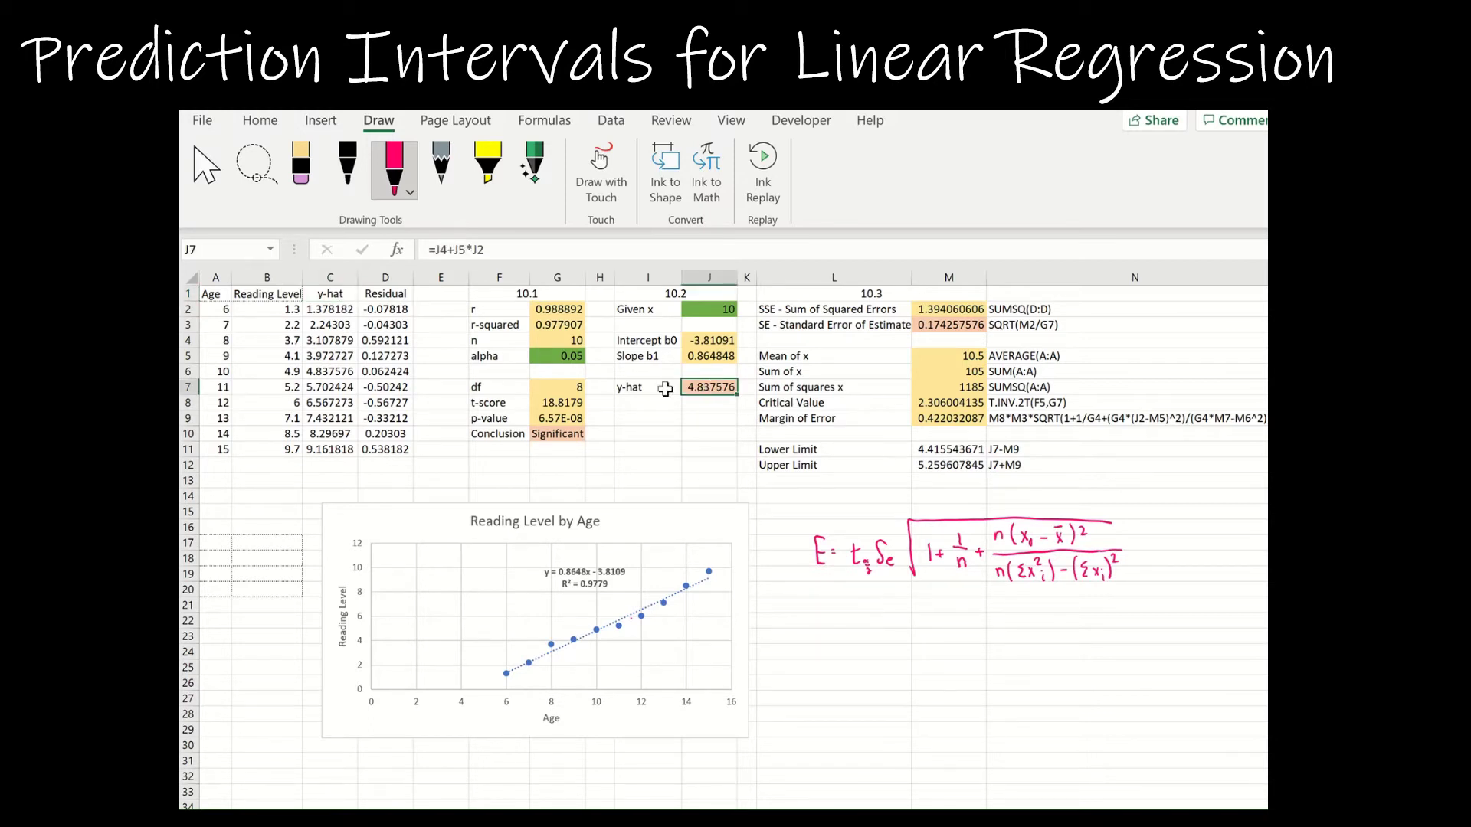
click(727, 310)
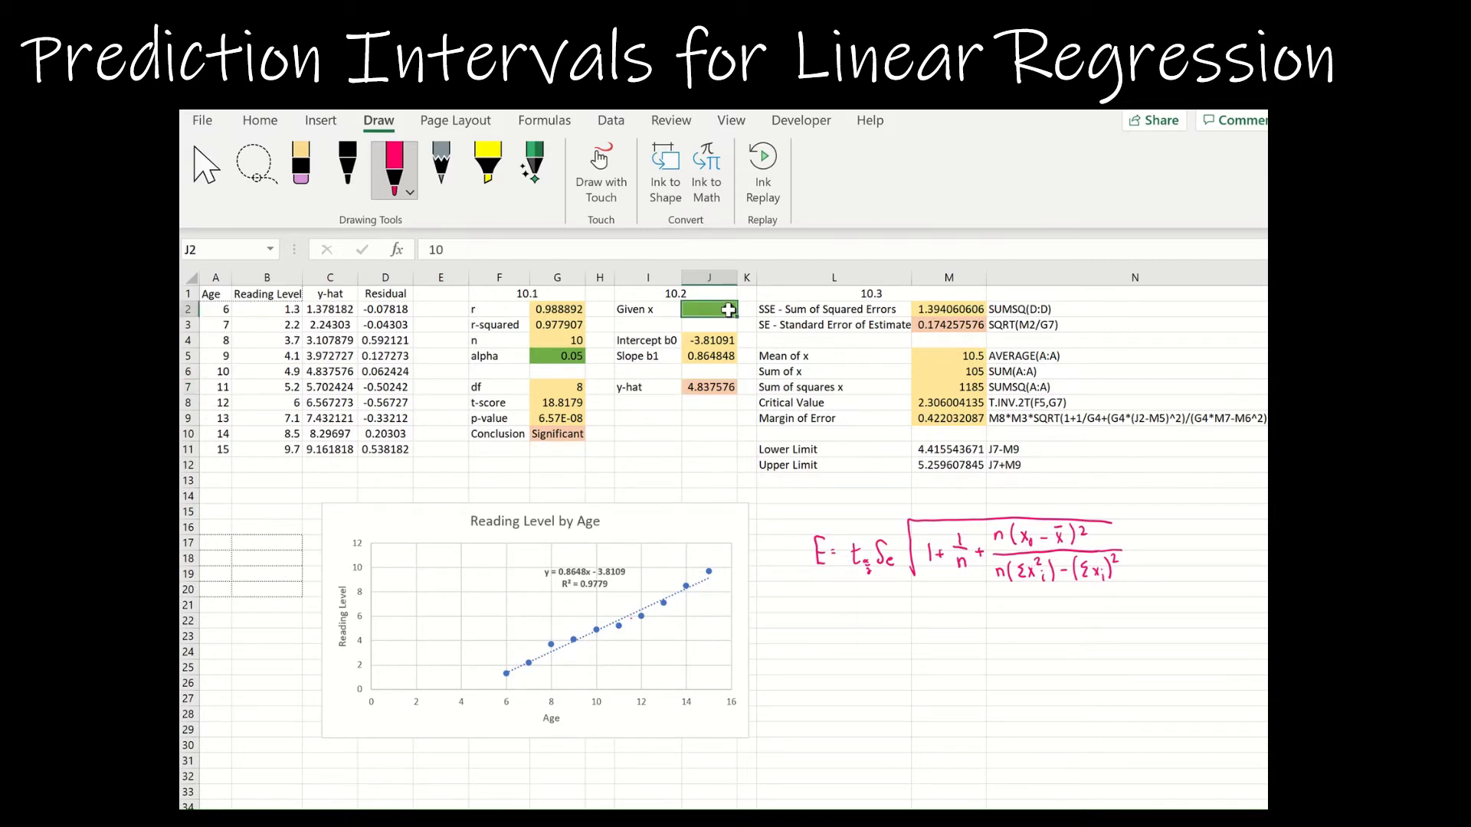
click(344, 309)
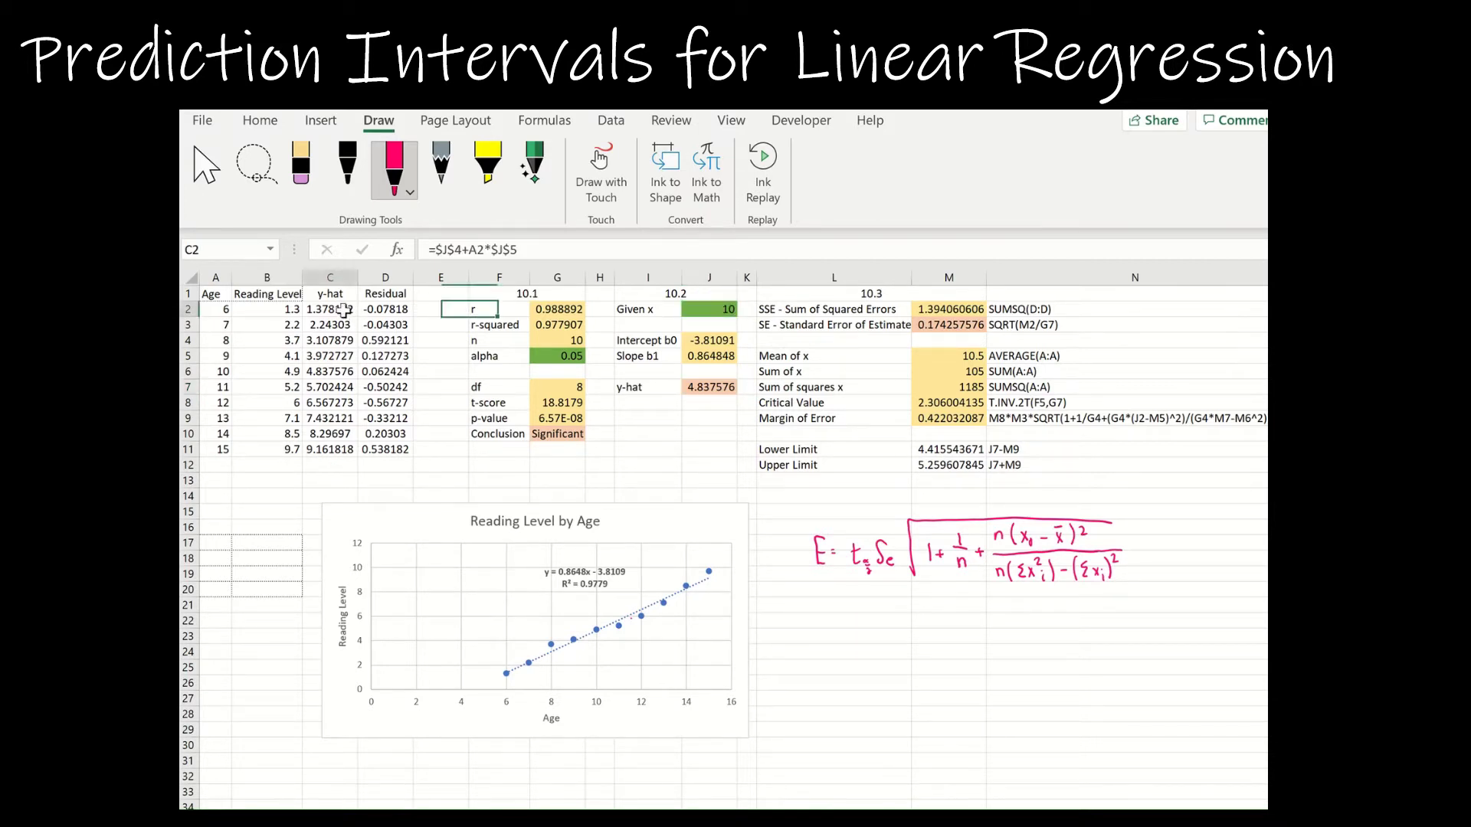
click(220, 308)
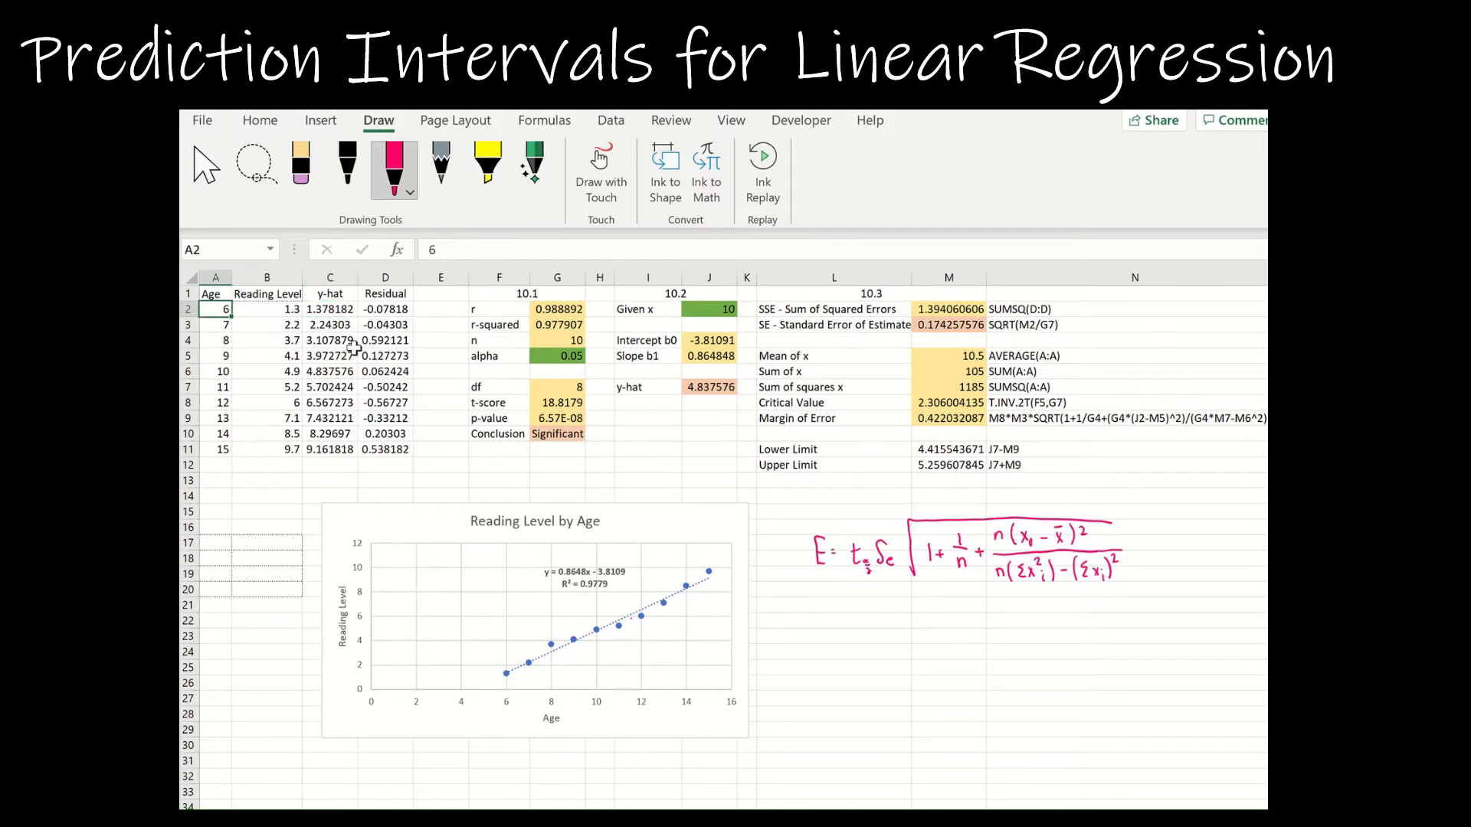
- Delete C2's y-hat formula back to just the equals sign
click(338, 296)
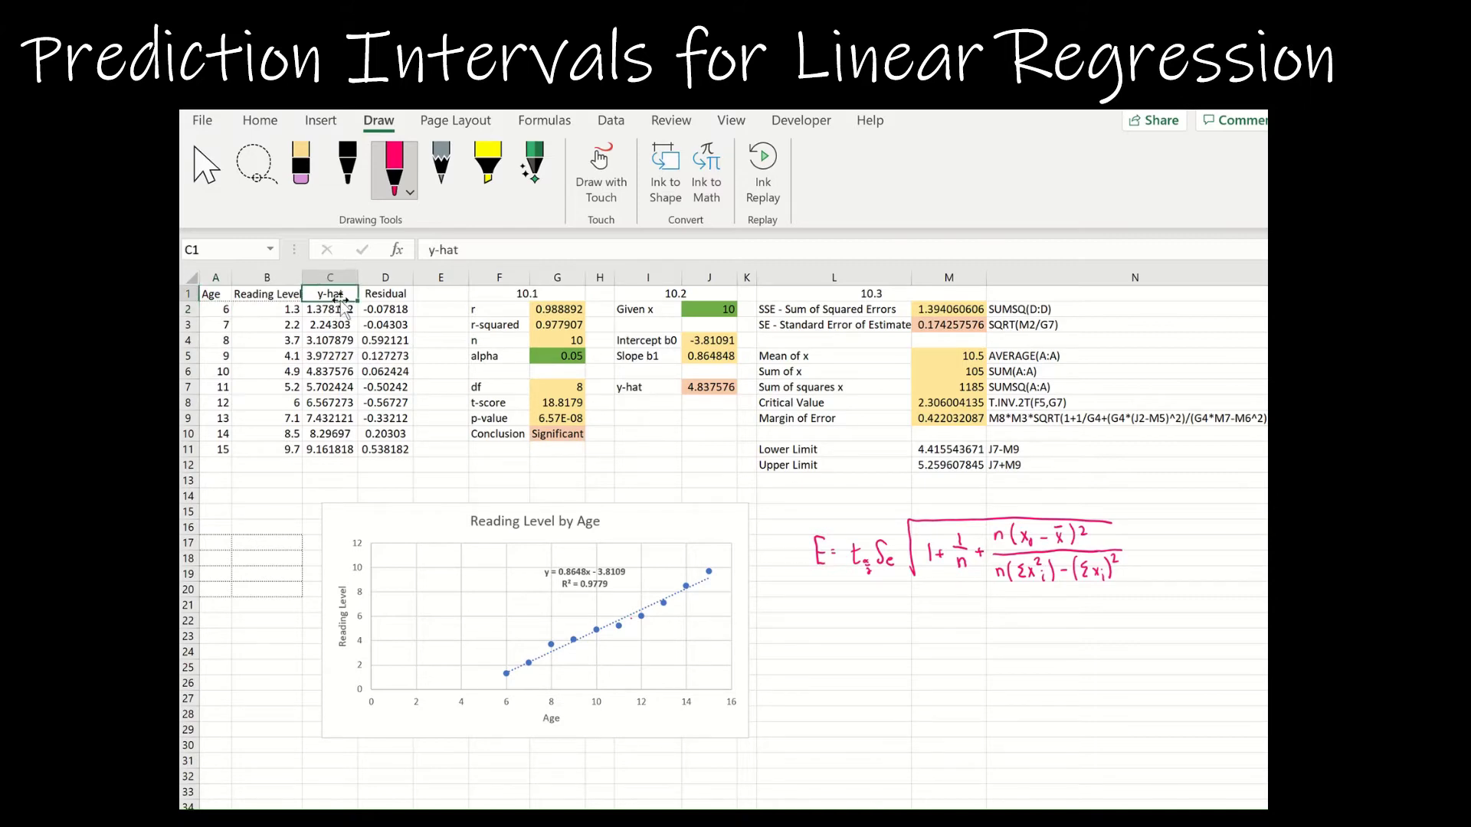
click(341, 304)
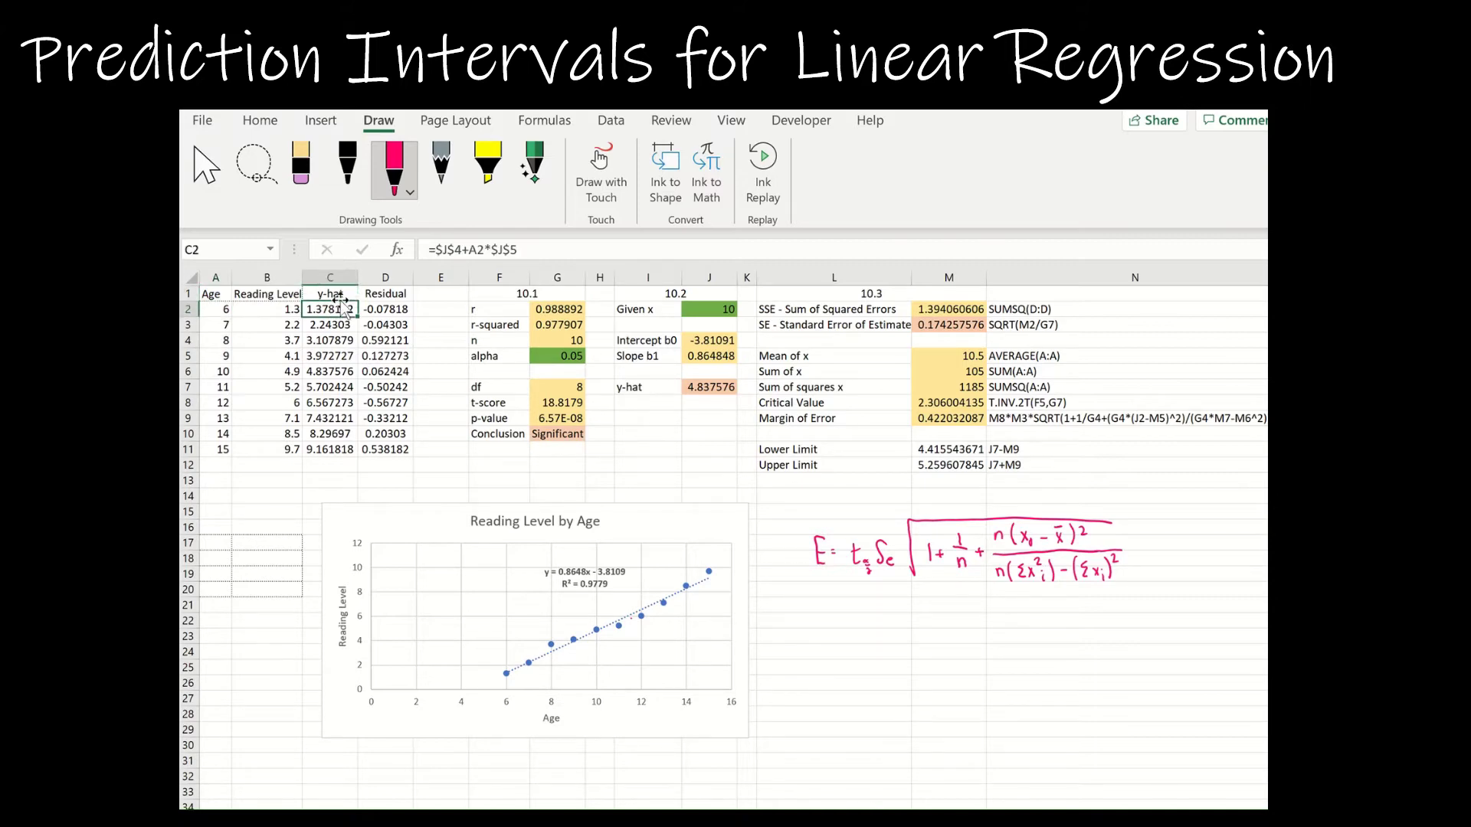
click(515, 249)
key(BackSpace)
key(BackSpace)
key(BackSpace)
key(BackSpace)
key(BackSpace)
key(BackSpace)
key(BackSpace)
key(BackSpace)
key(BackSpace)
key(BackSpace)
key(BackSpace)
key(BackSpace)
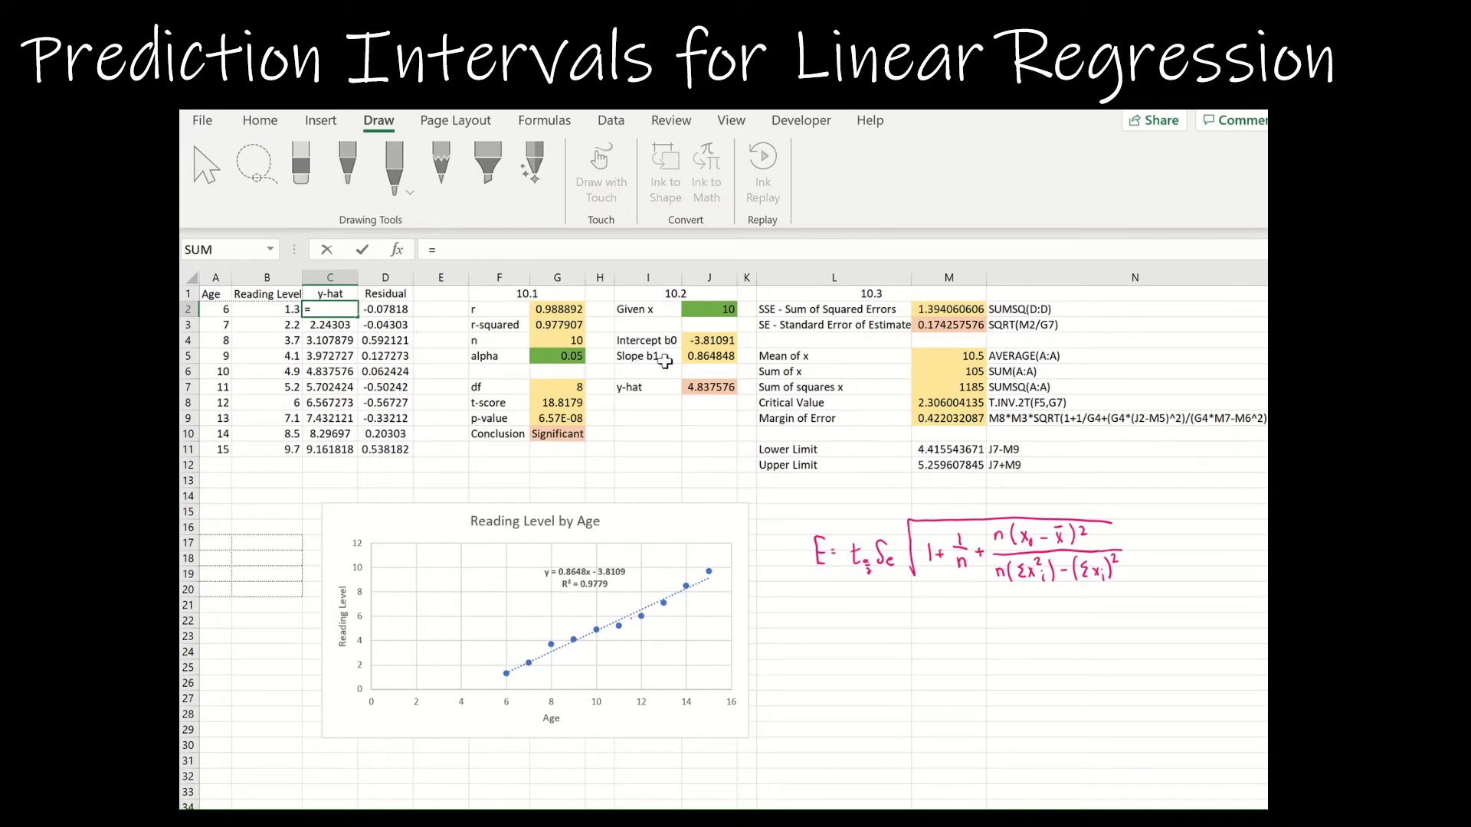
- Enter =J4+J5*A2 in C2, copy it to C3, and compare the two formulas
click(710, 340)
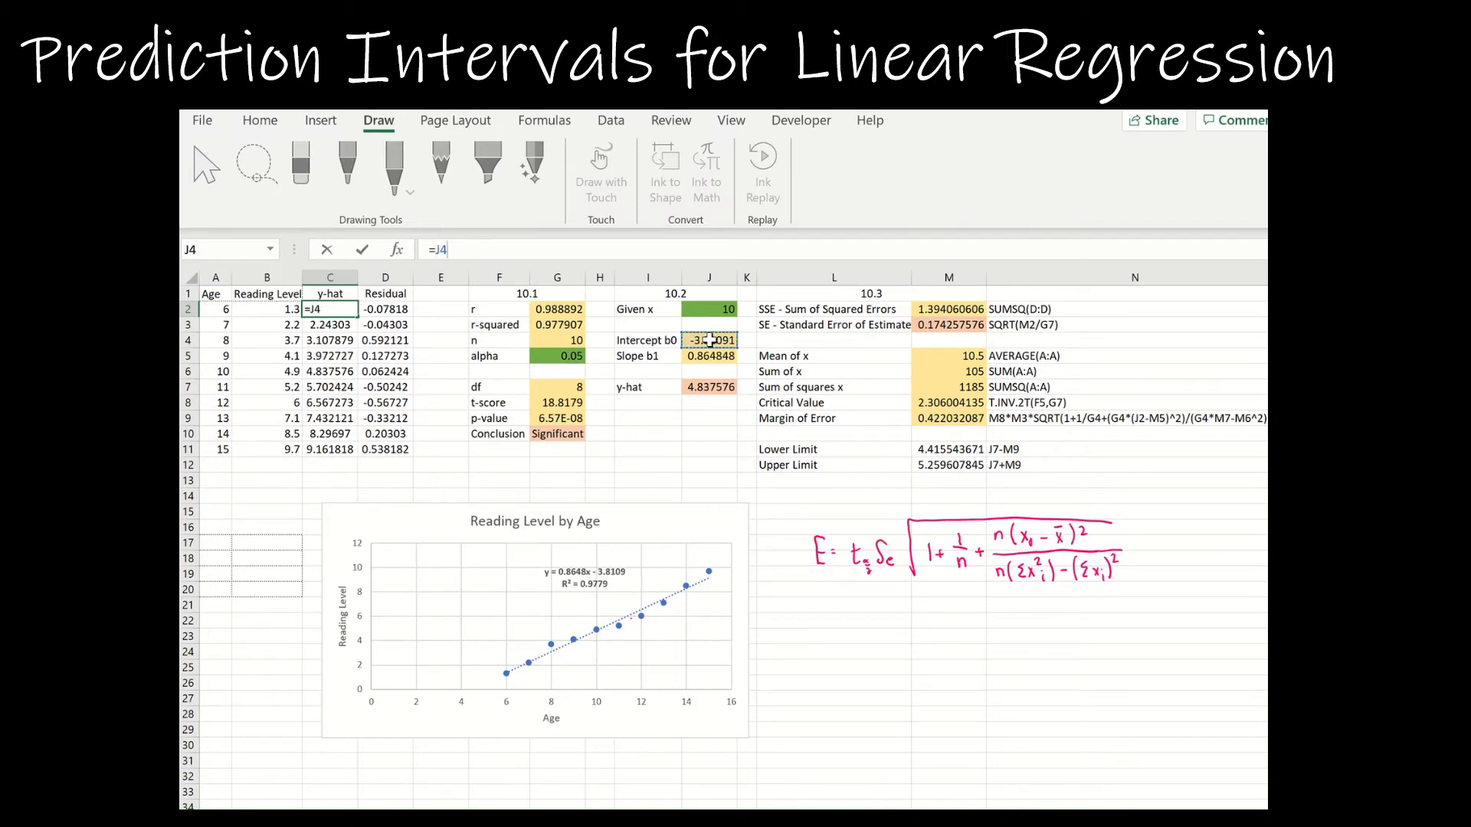
text(+)
click(714, 357)
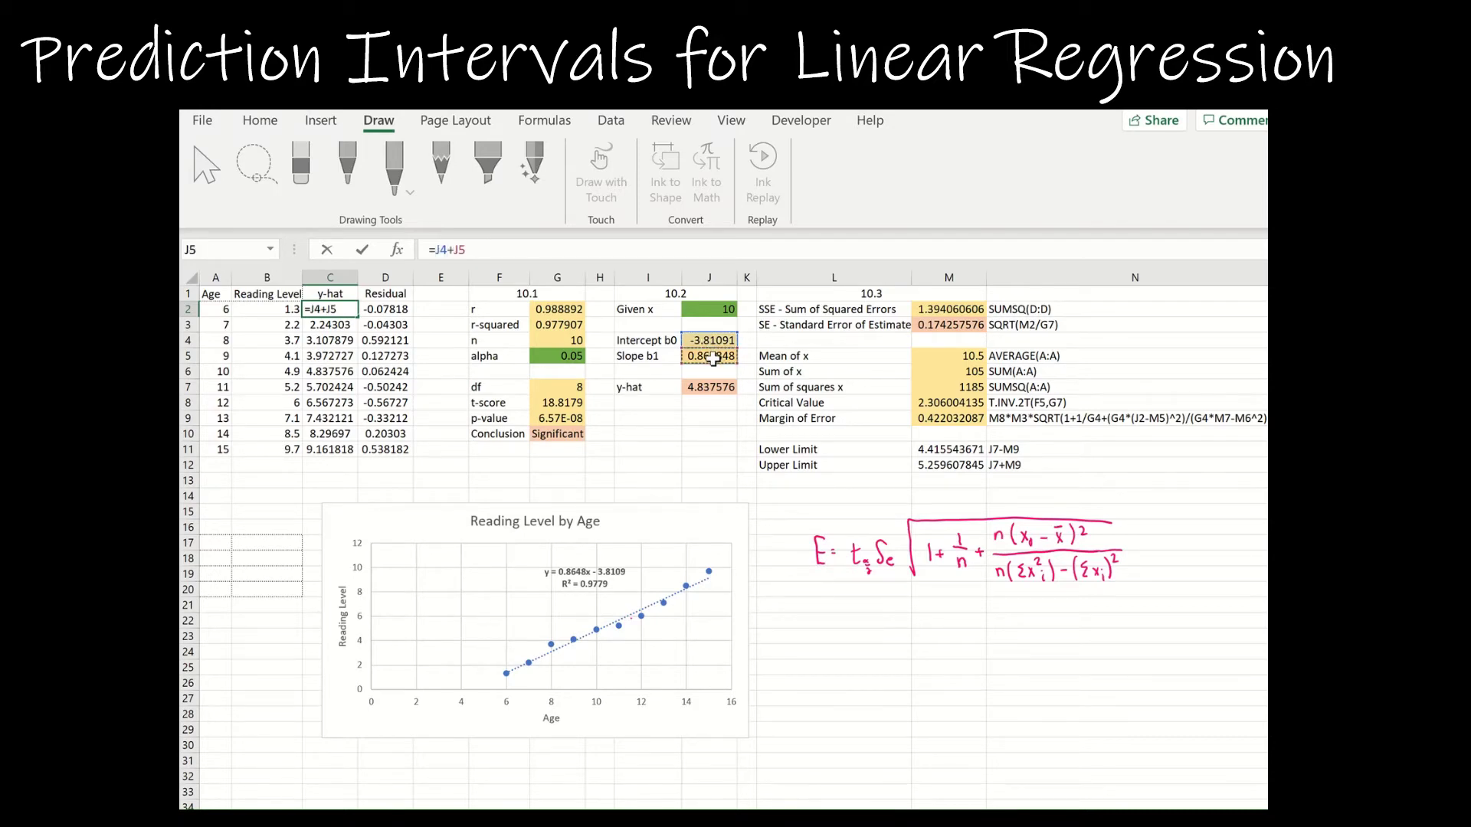
text(*)
click(227, 308)
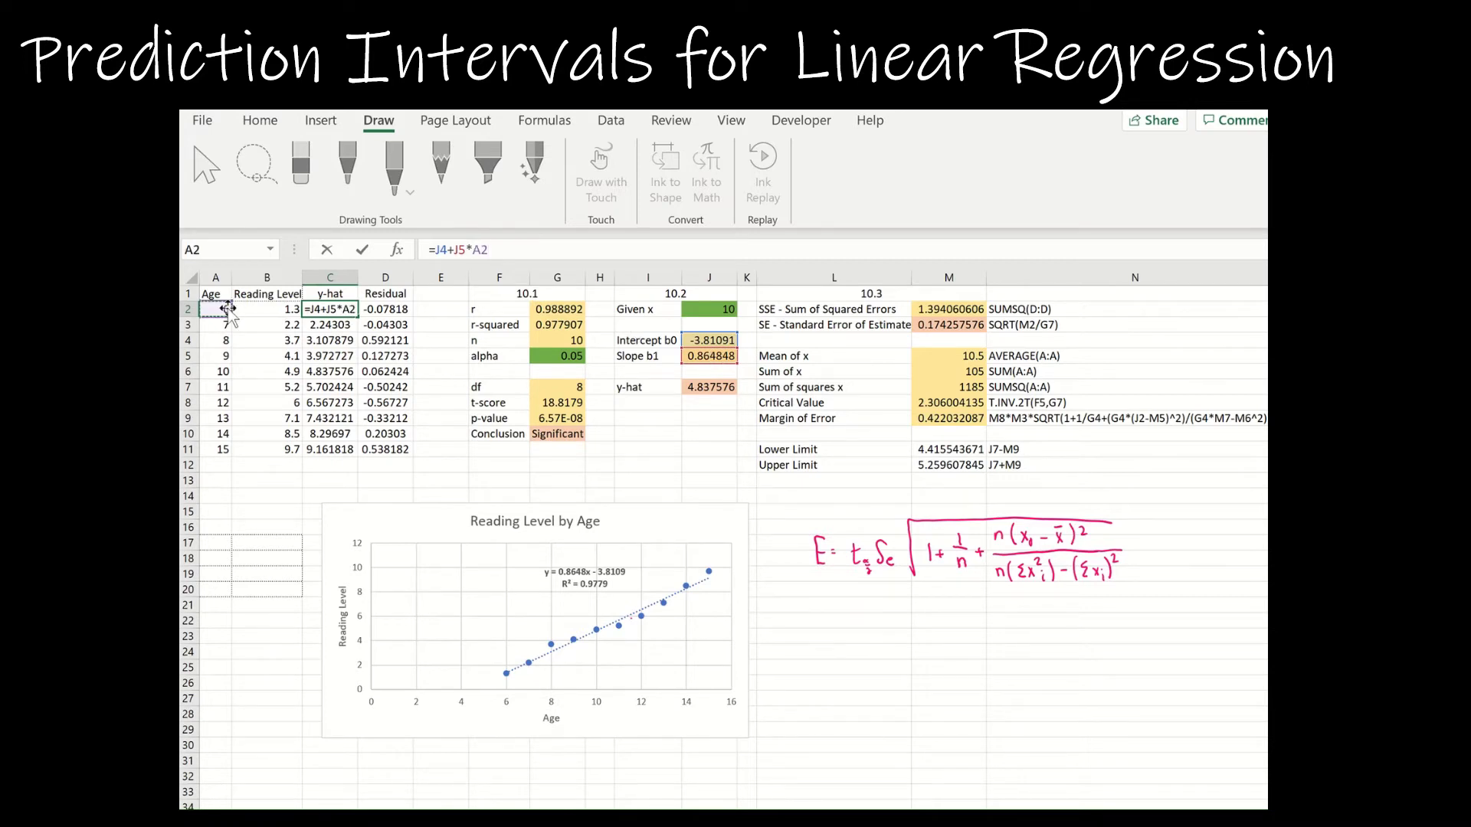
key(Return)
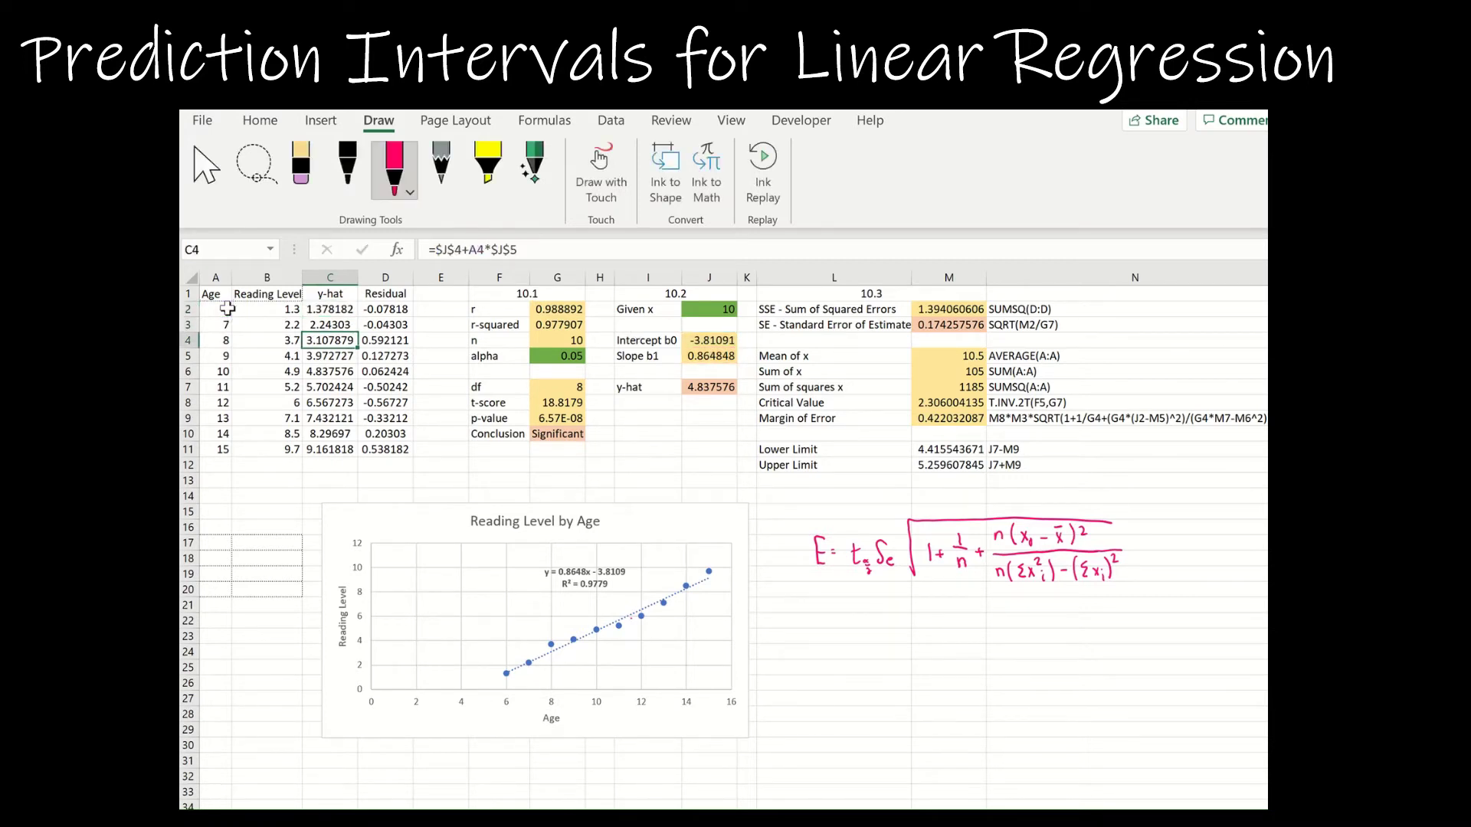
key(Up)
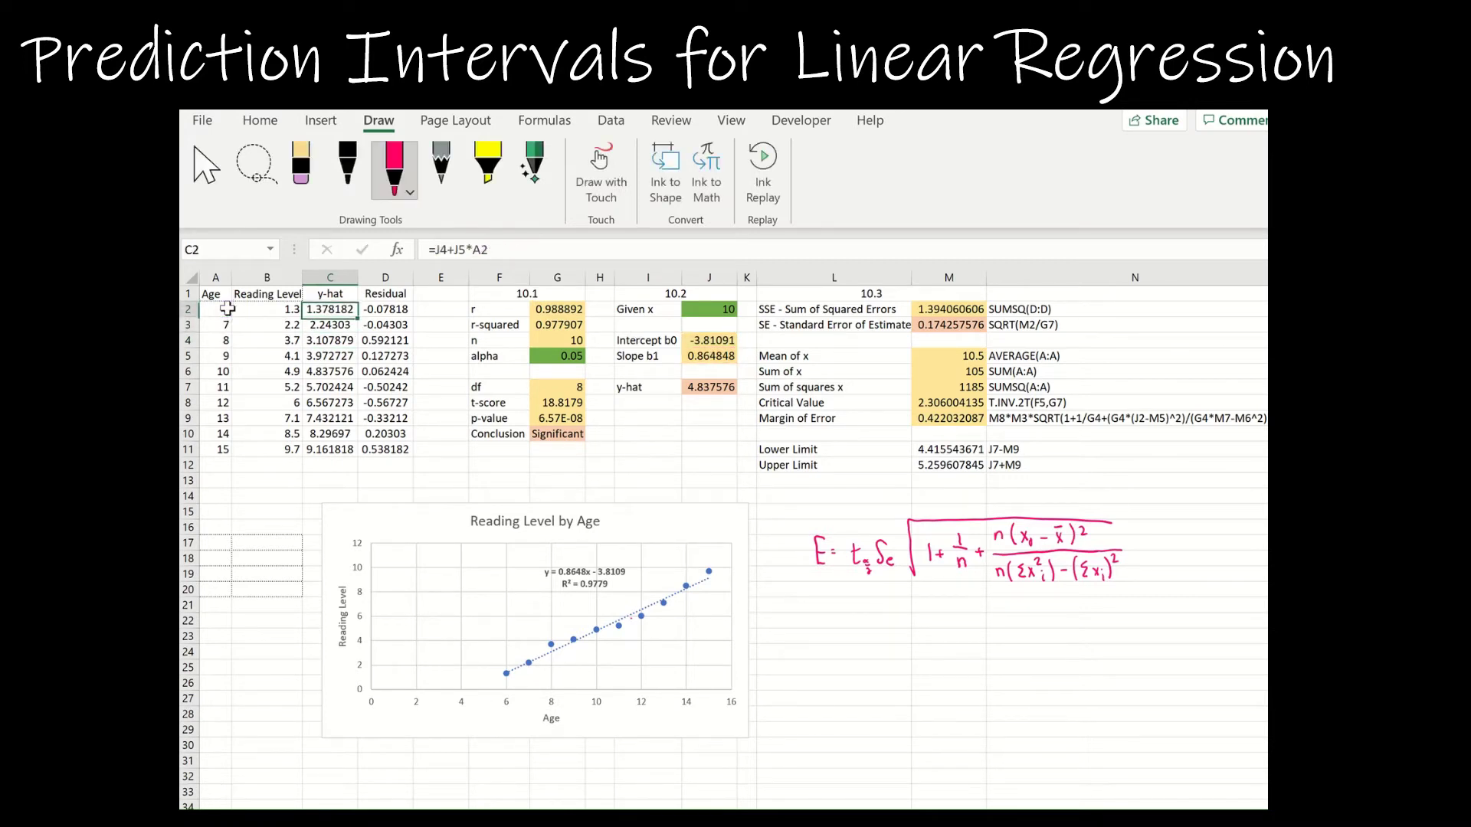
drag(357, 316, 355, 329)
click(339, 326)
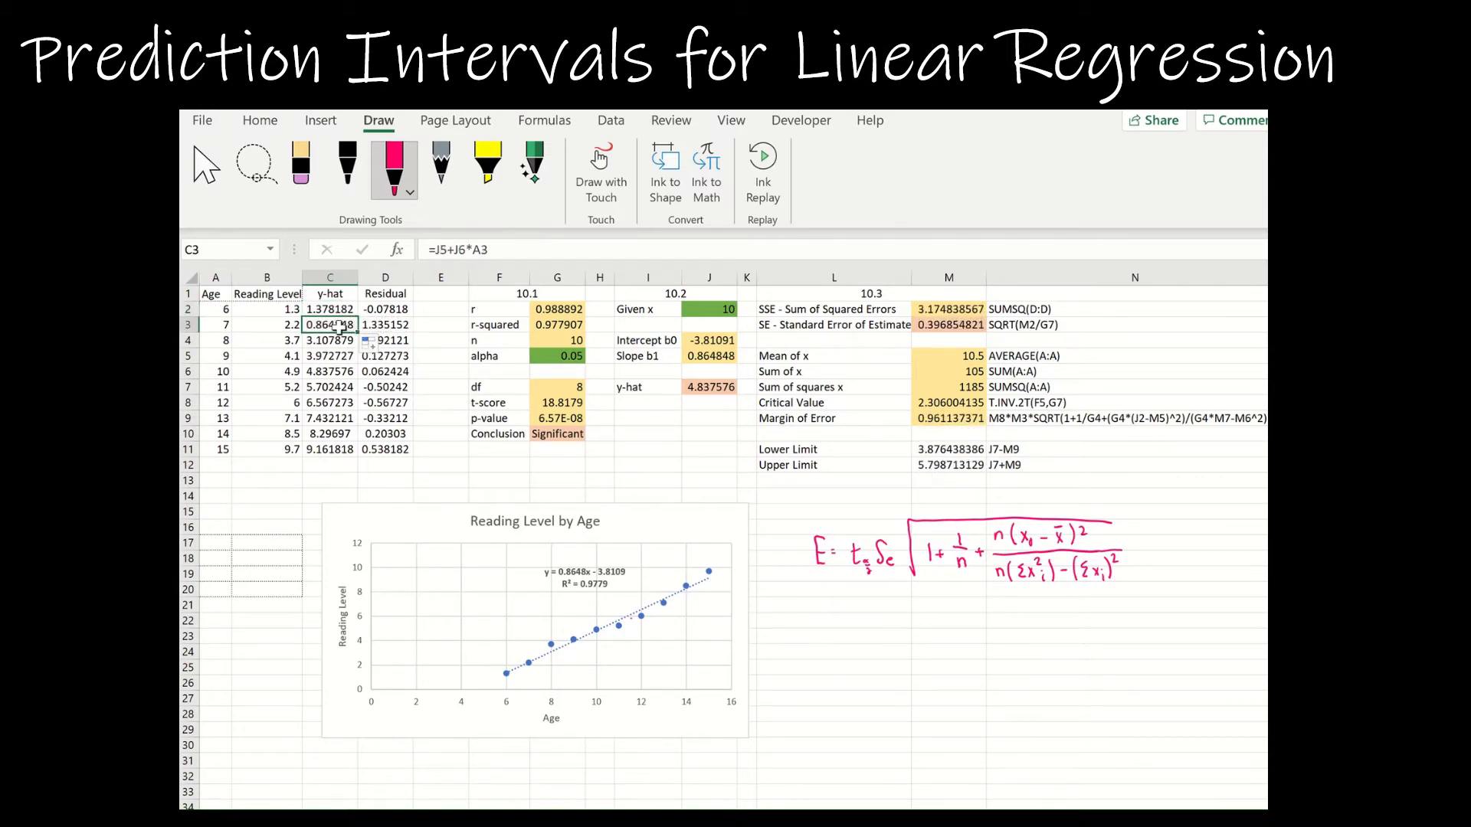
click(343, 308)
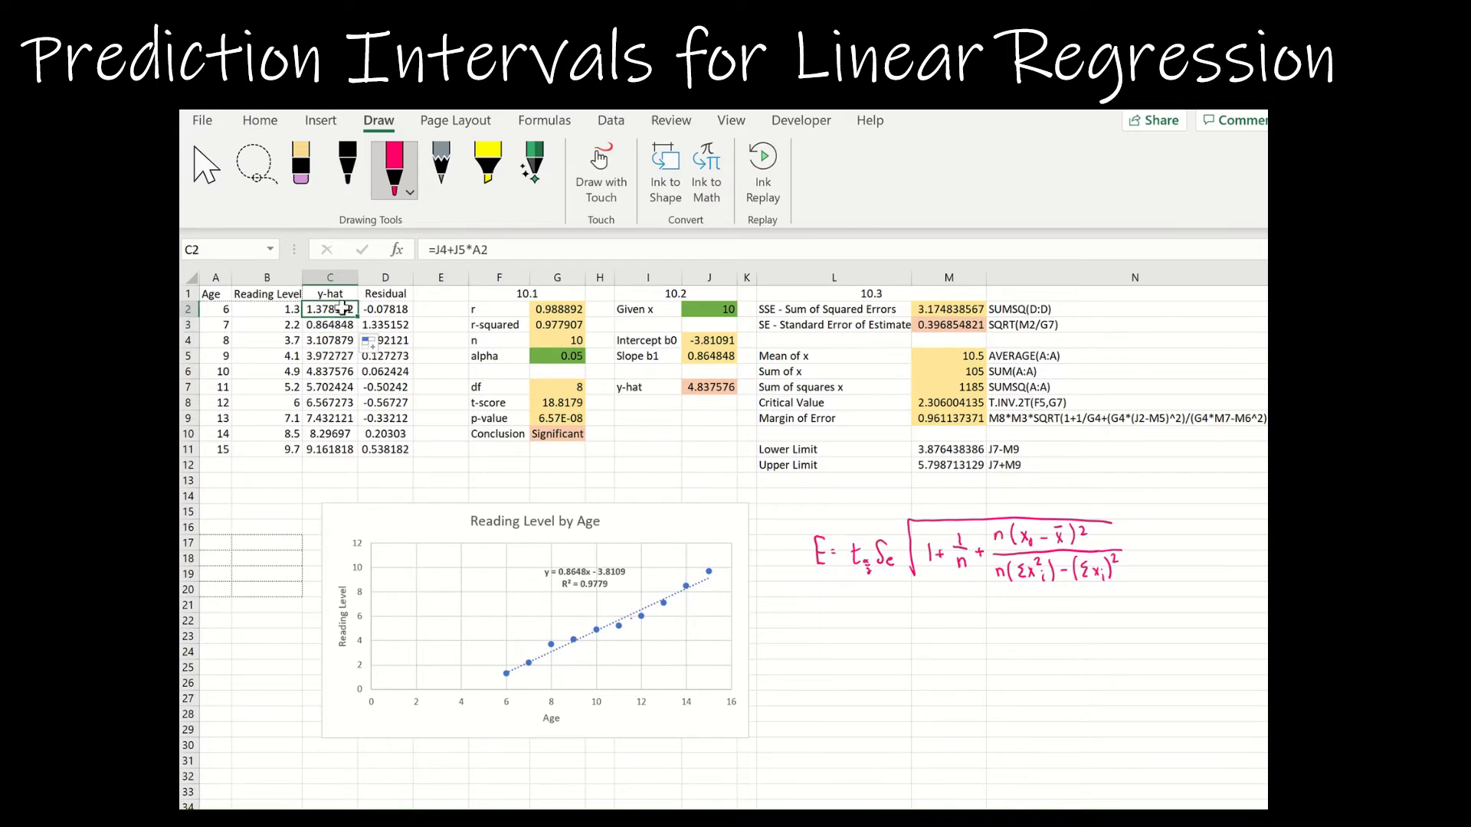
key(Down)
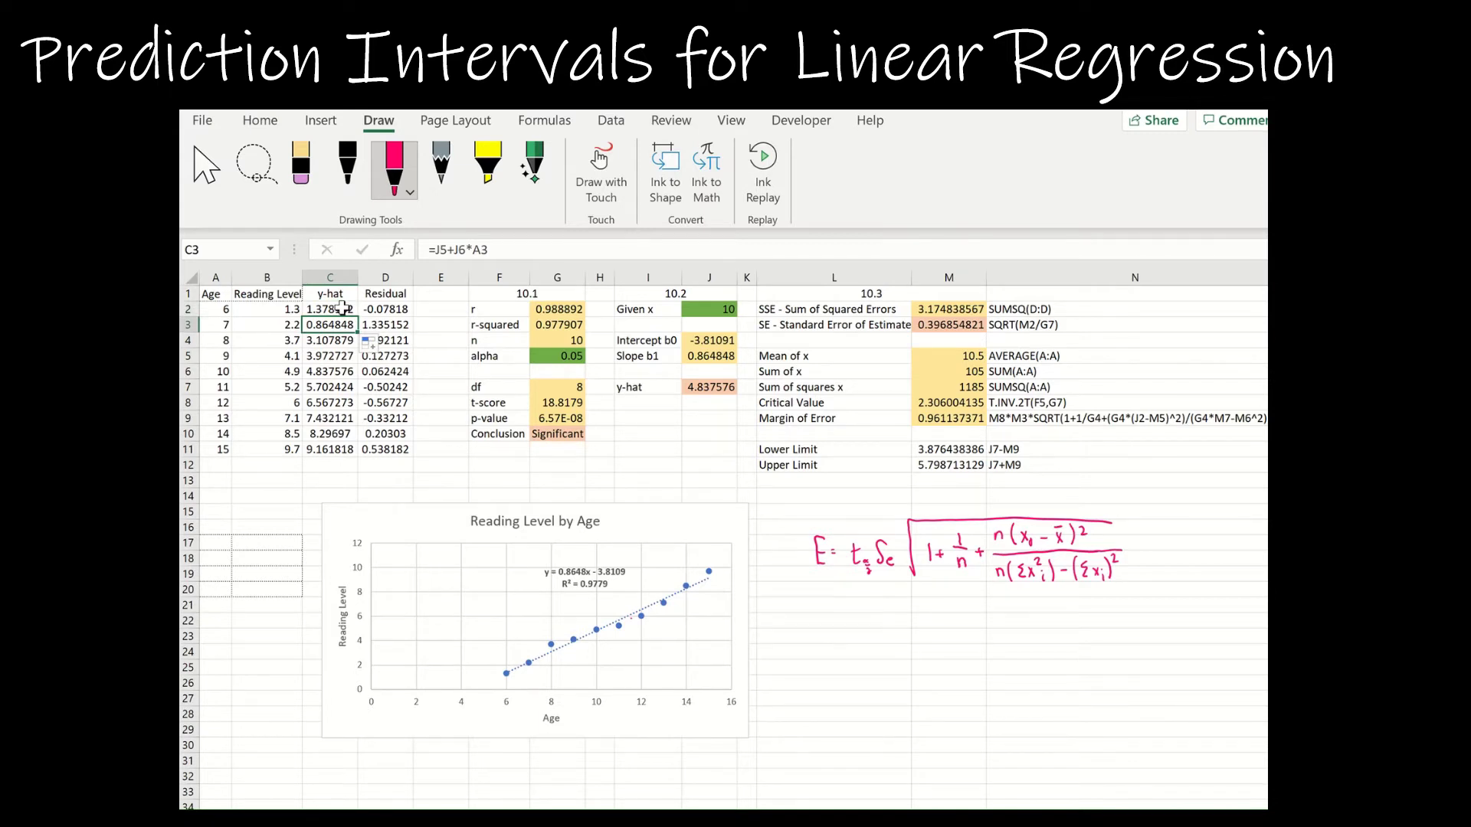
click(342, 308)
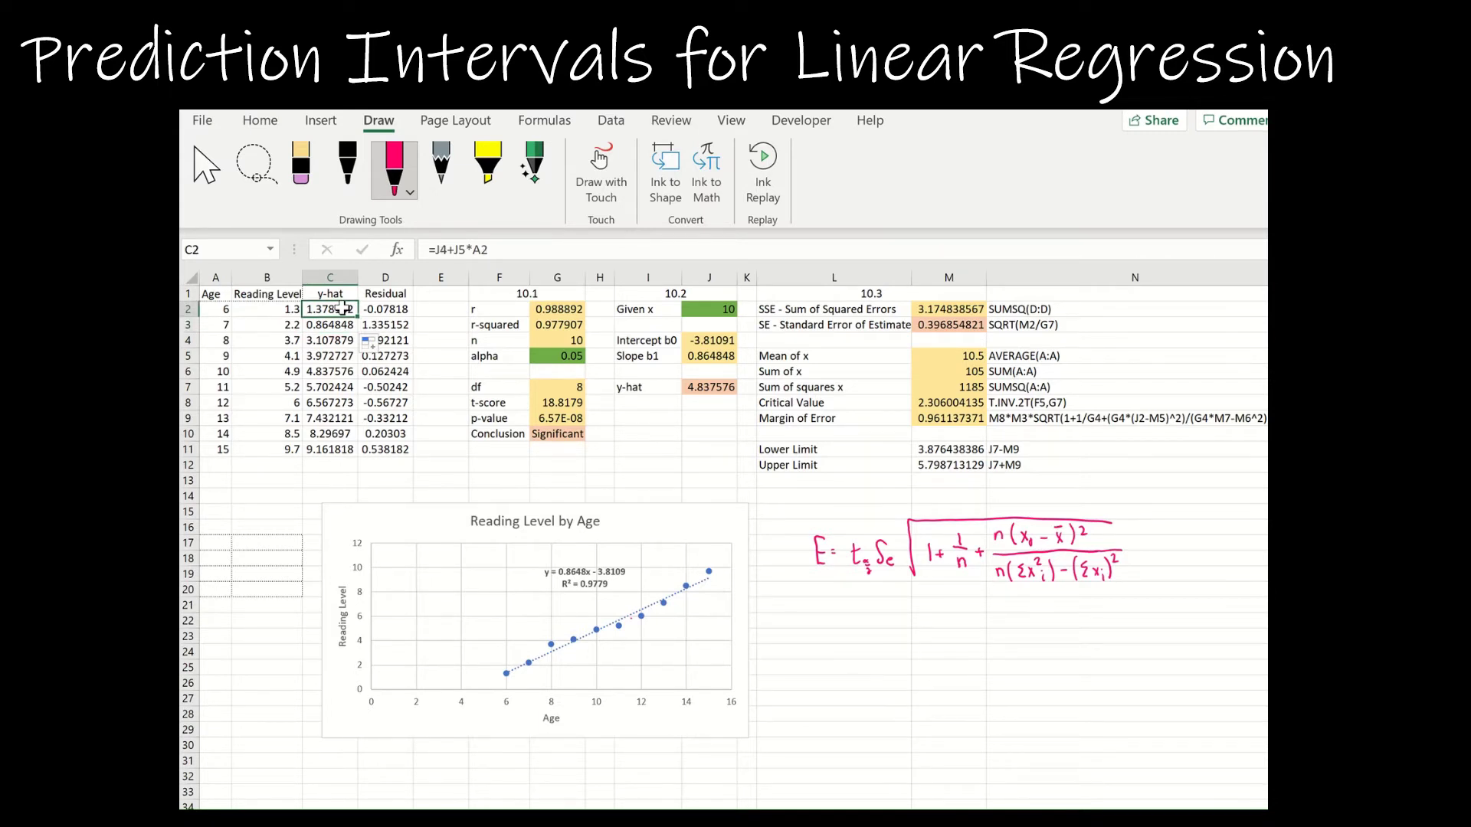
- Lock the references so C2 reads =$J$4+$J$5*A2, then fill it down to C3
click(436, 249)
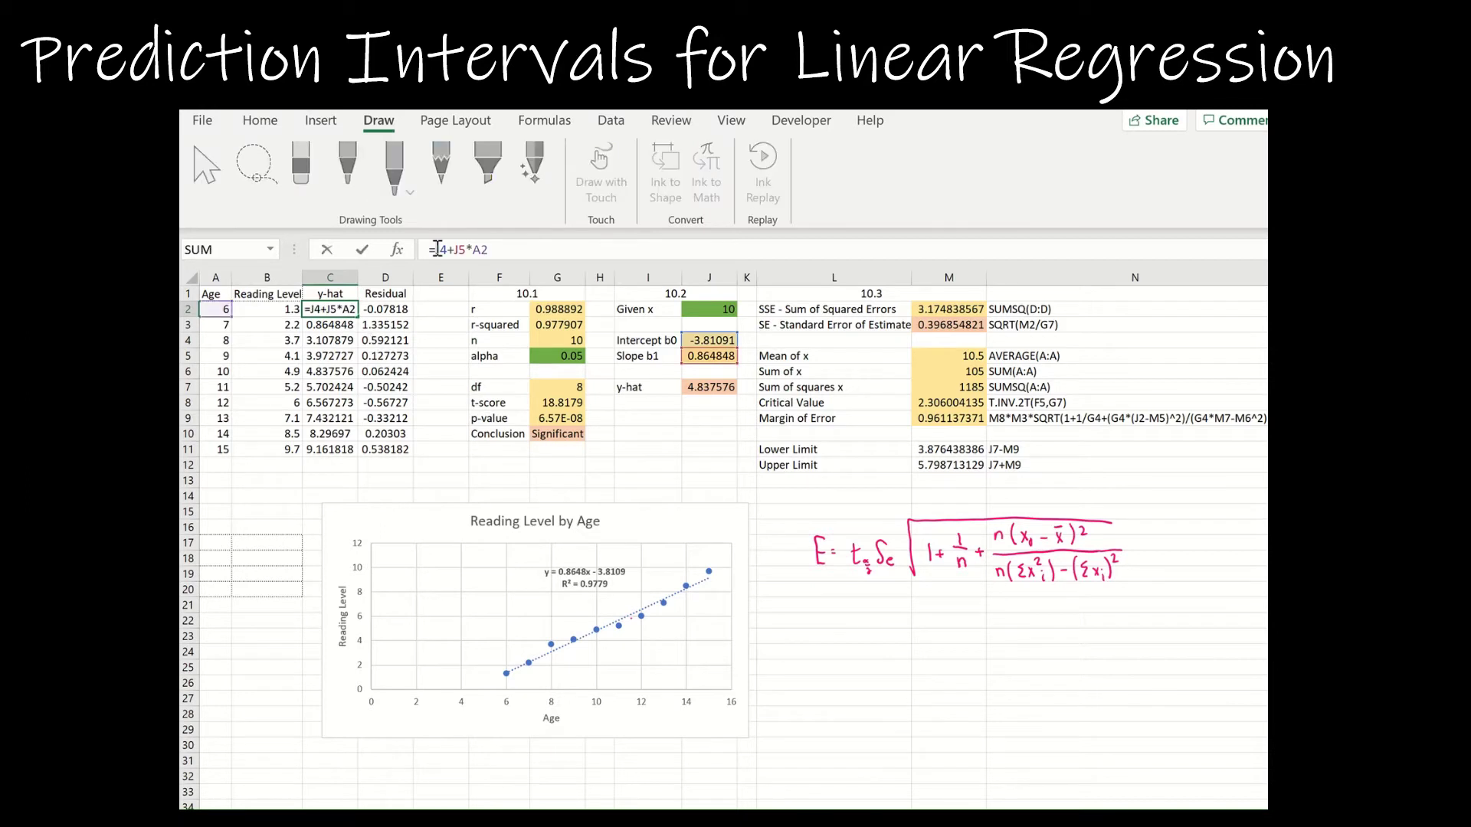
text($)
key(Right)
text($)
key(Right)
key(Right)
text($)
key(Right)
text($)
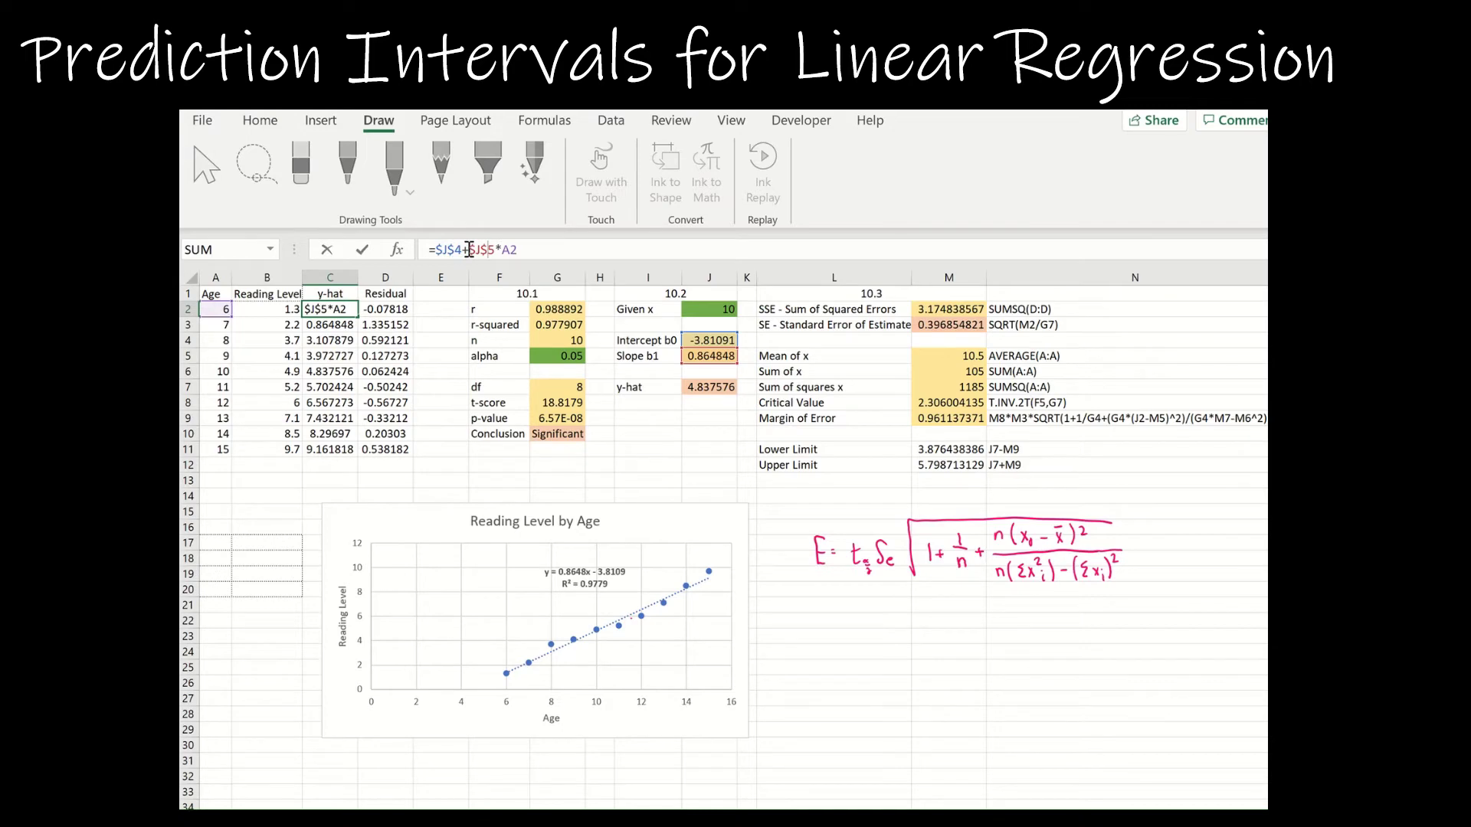
key(Return)
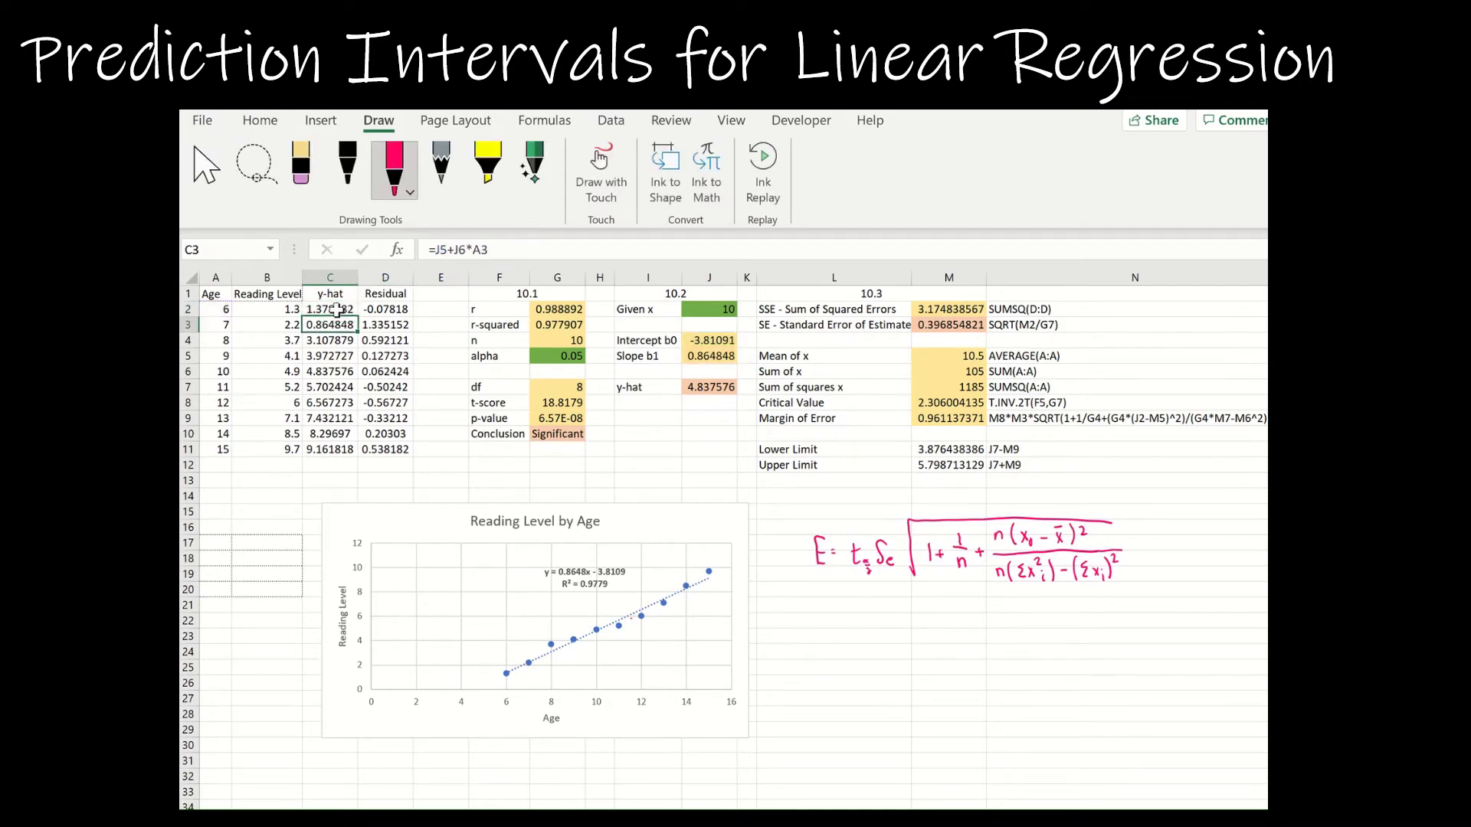
click(338, 310)
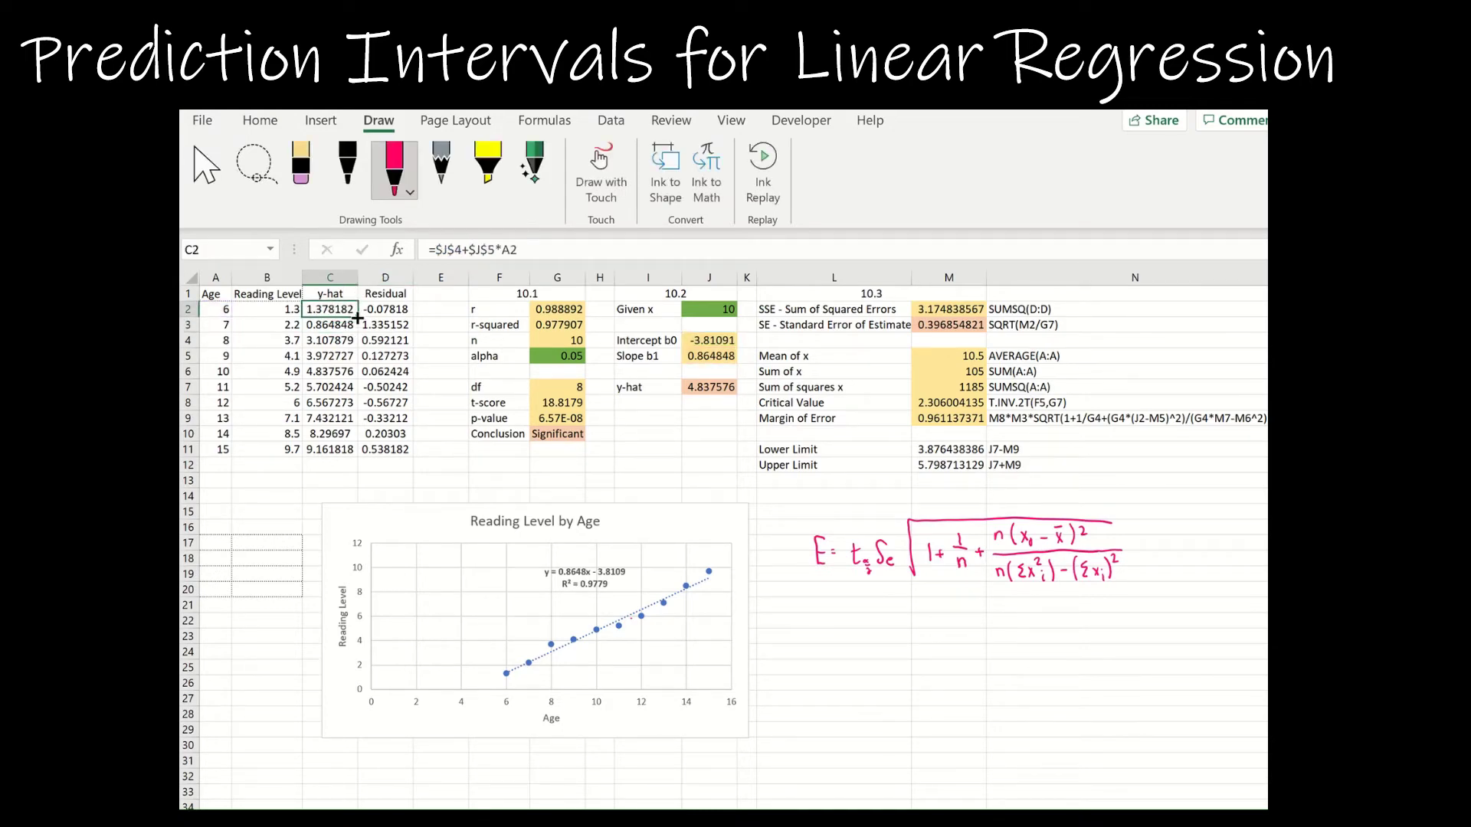
drag(357, 317, 356, 331)
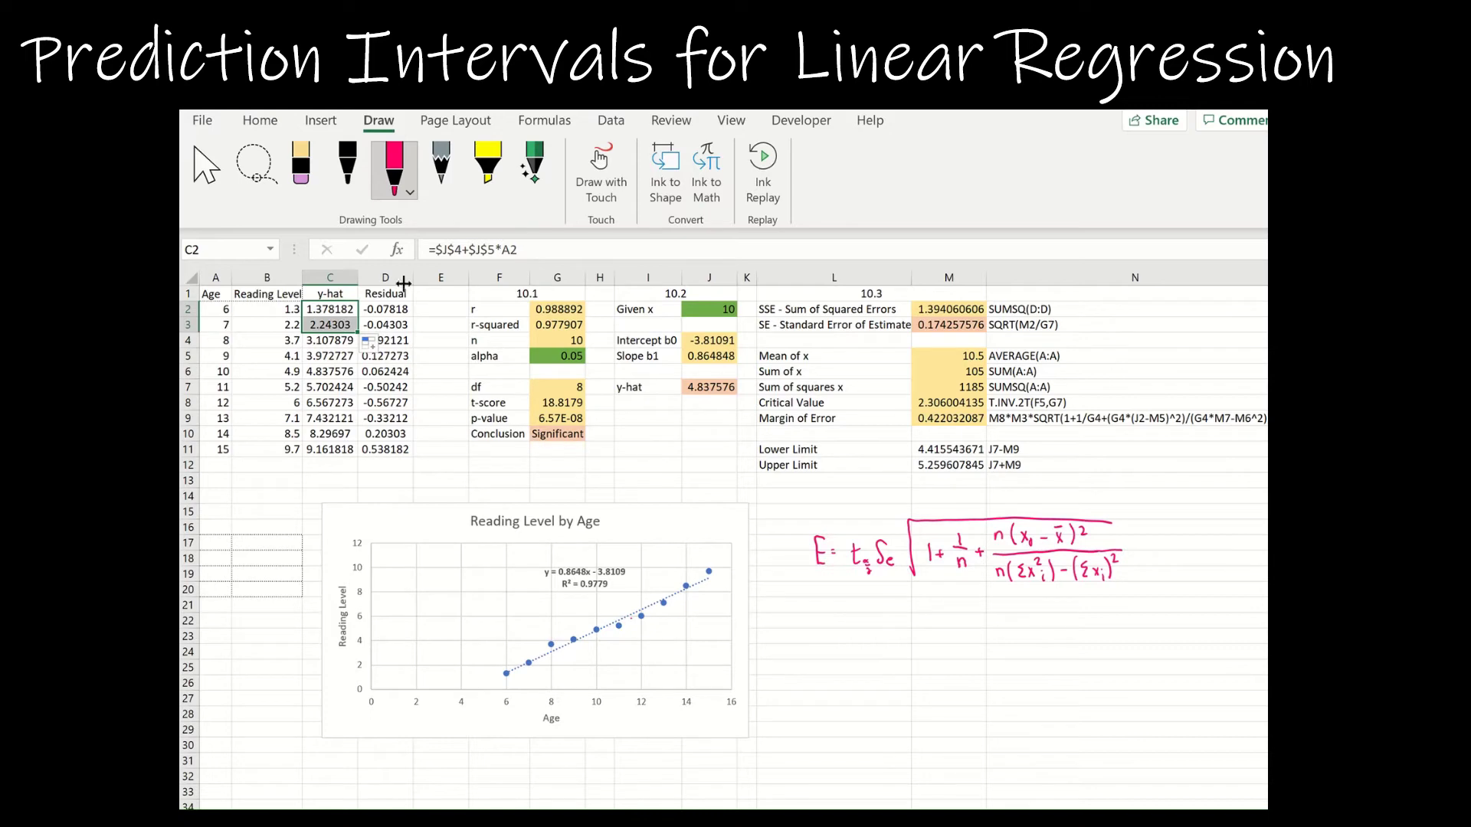
- Check the copied y-hat formulas in column C
click(345, 311)
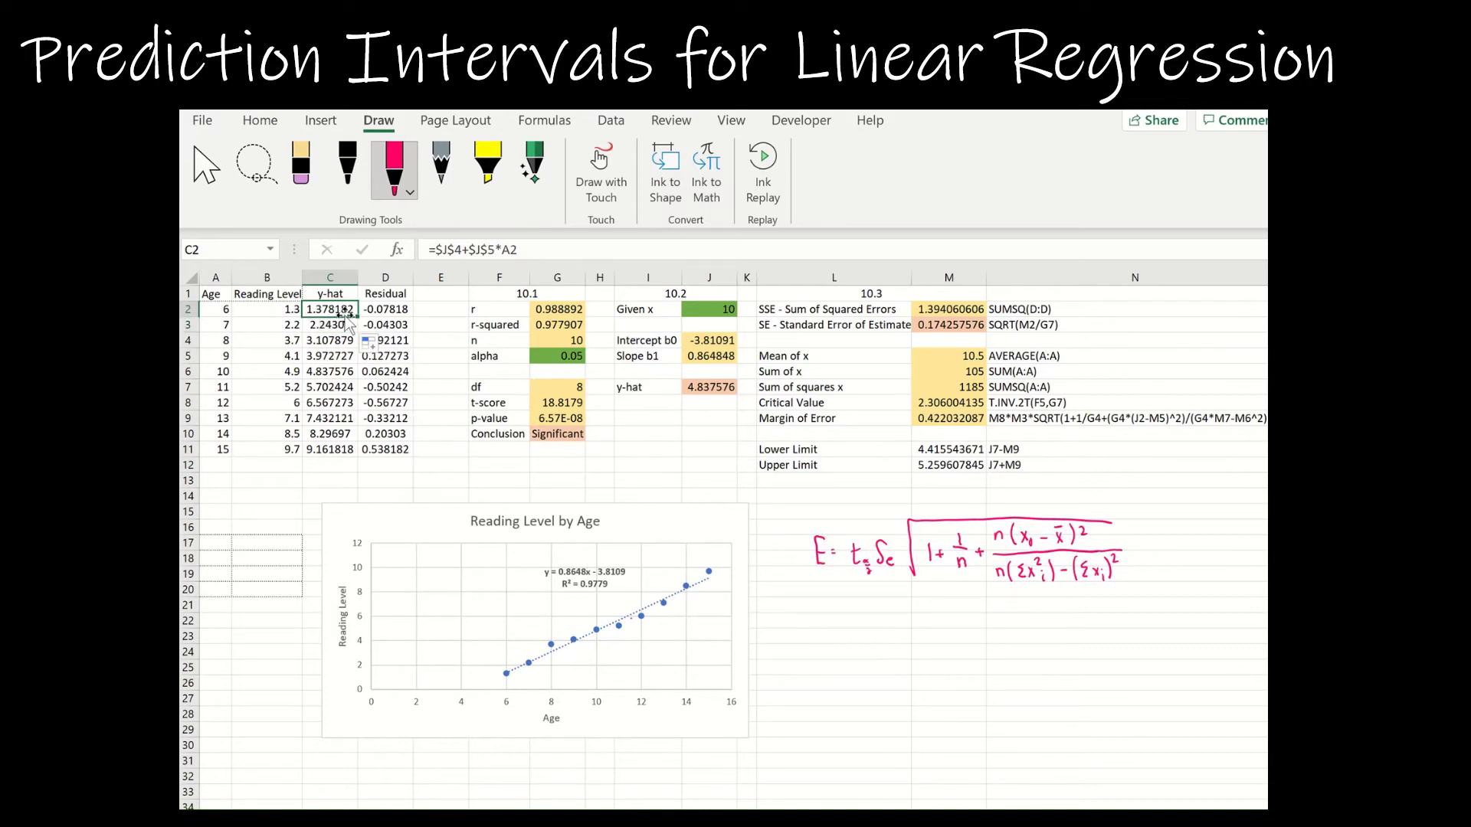
click(346, 322)
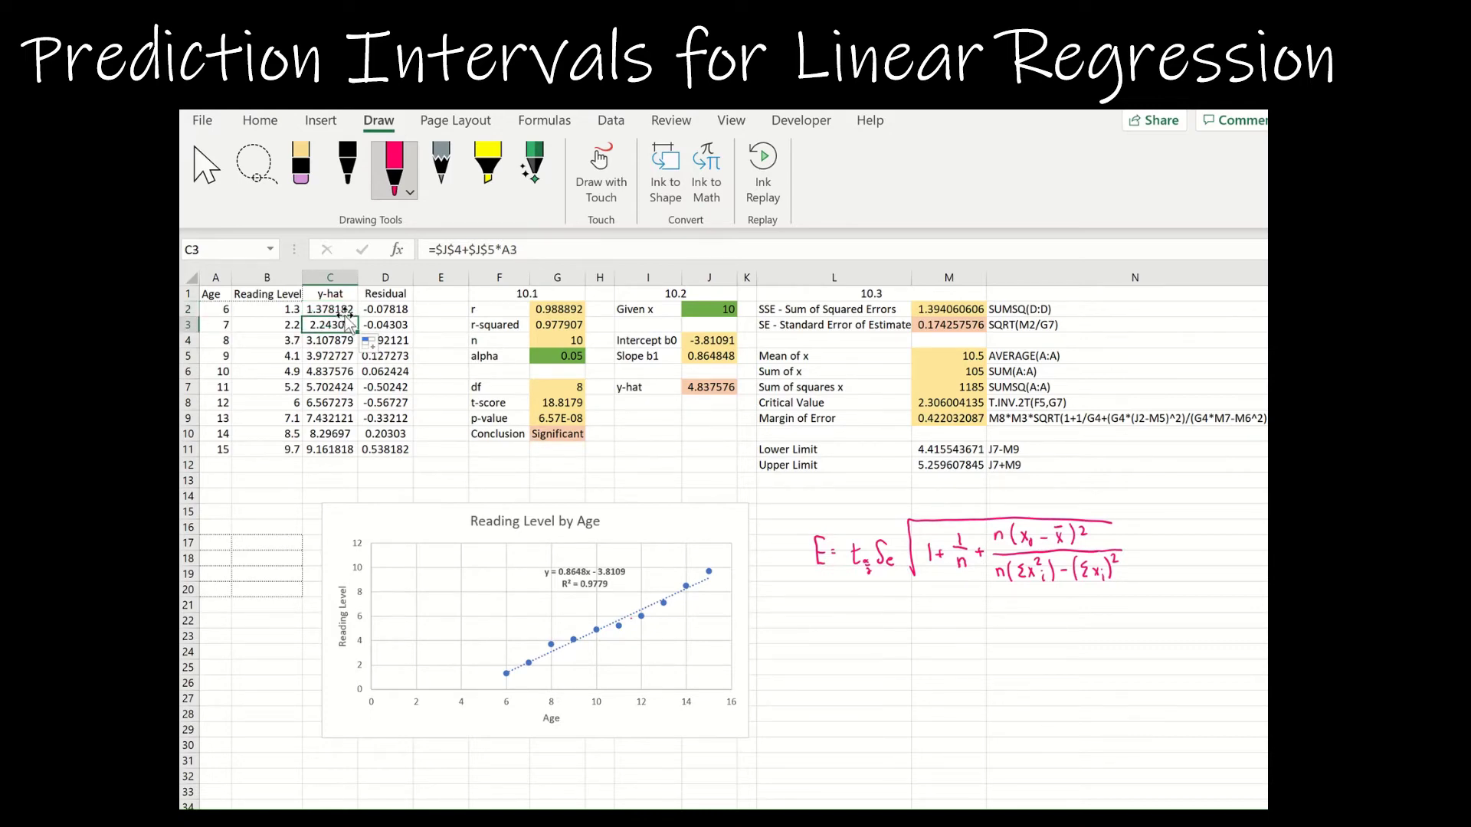
key(Down)
key(Down)
key(Down)
key(Down)
key(Down)
key(Down)
key(Down)
key(Down)
key(Down)
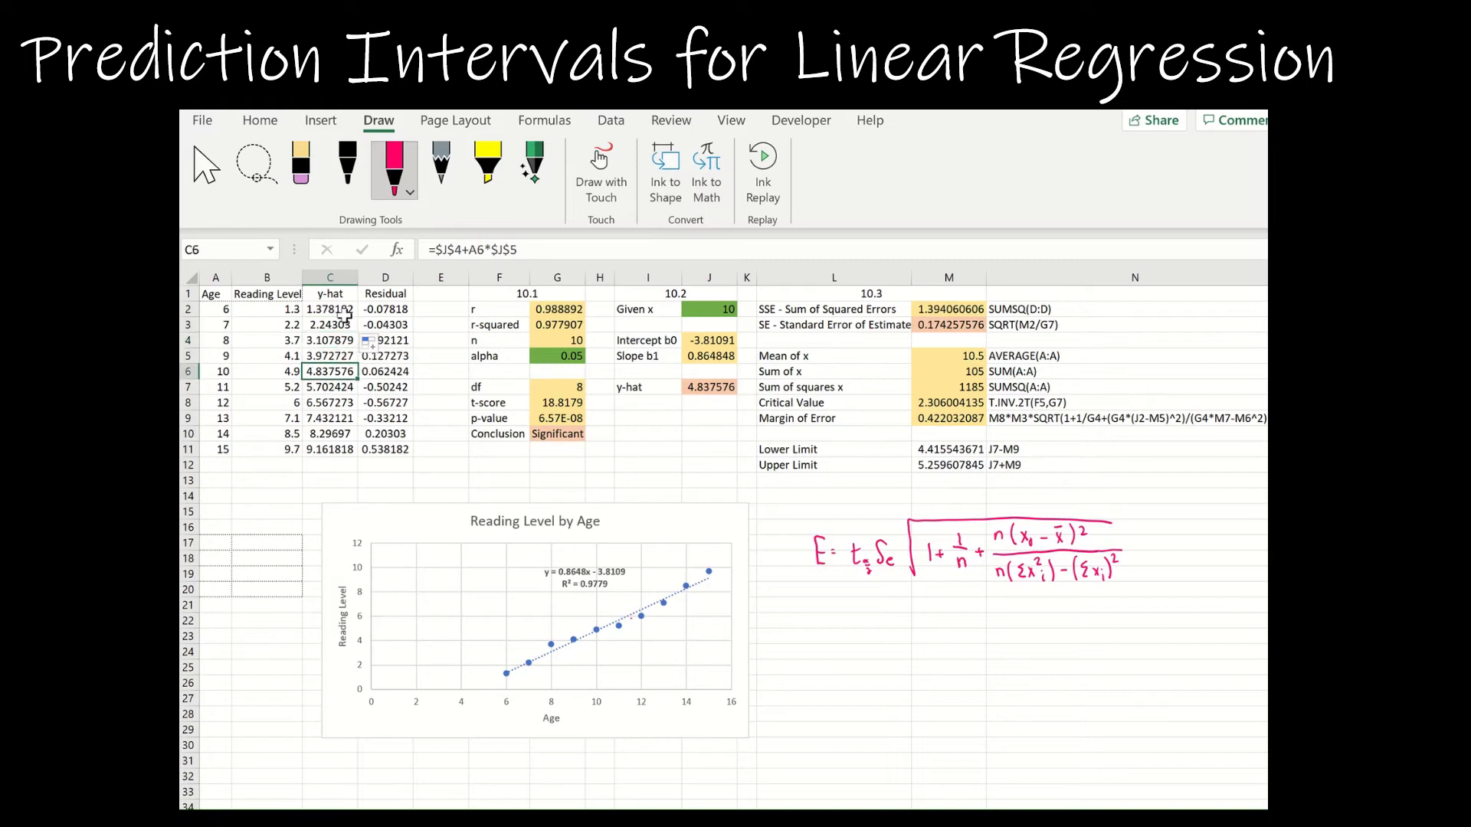
key(Up)
key(Up)
key(Up)
key(Up)
key(Up)
key(Up)
key(Up)
key(Up)
key(Up)
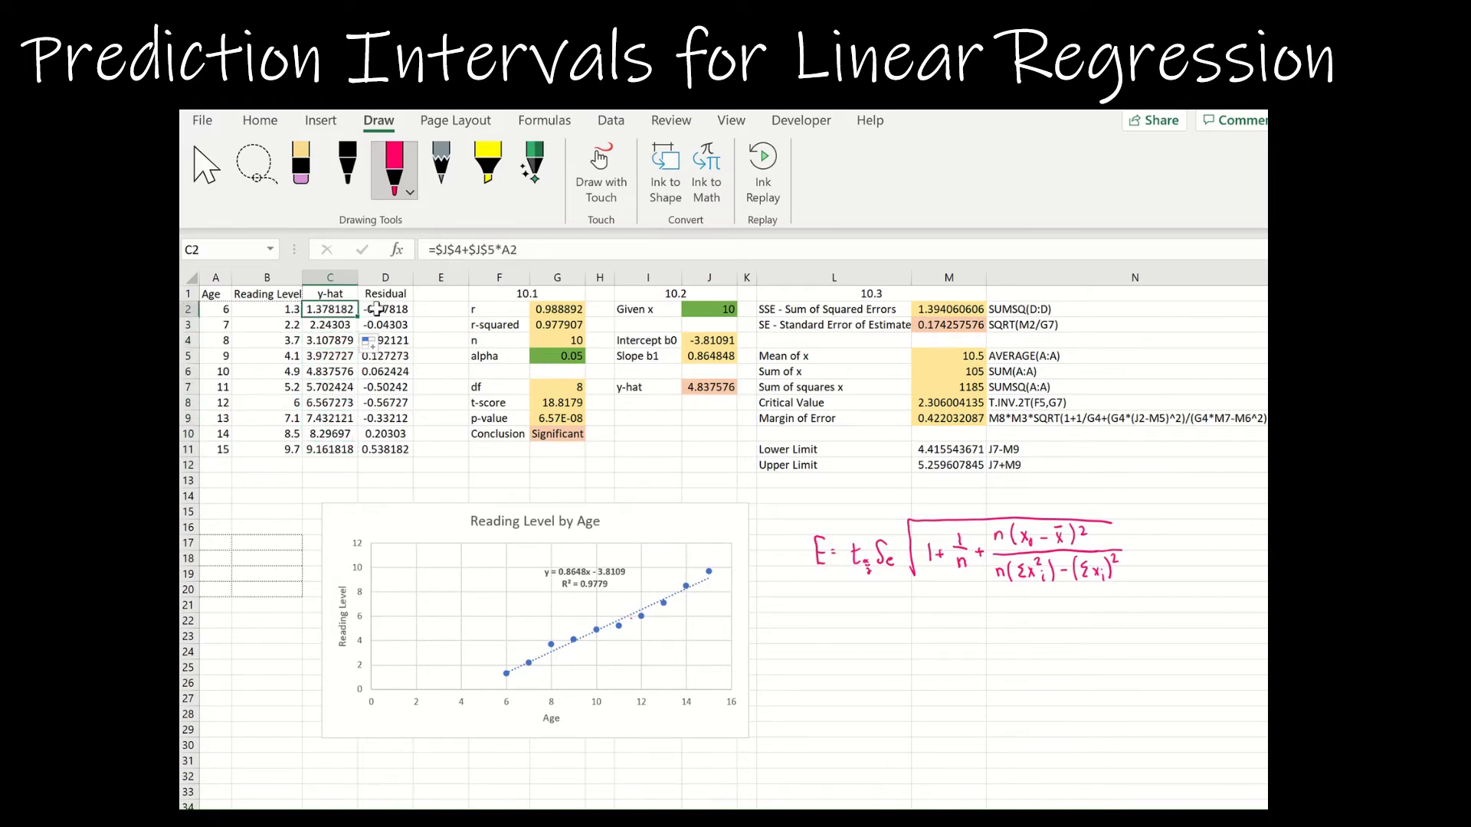
- Rename D1 to 'Residual y-yhat' and auto-fit column D to its values
click(381, 297)
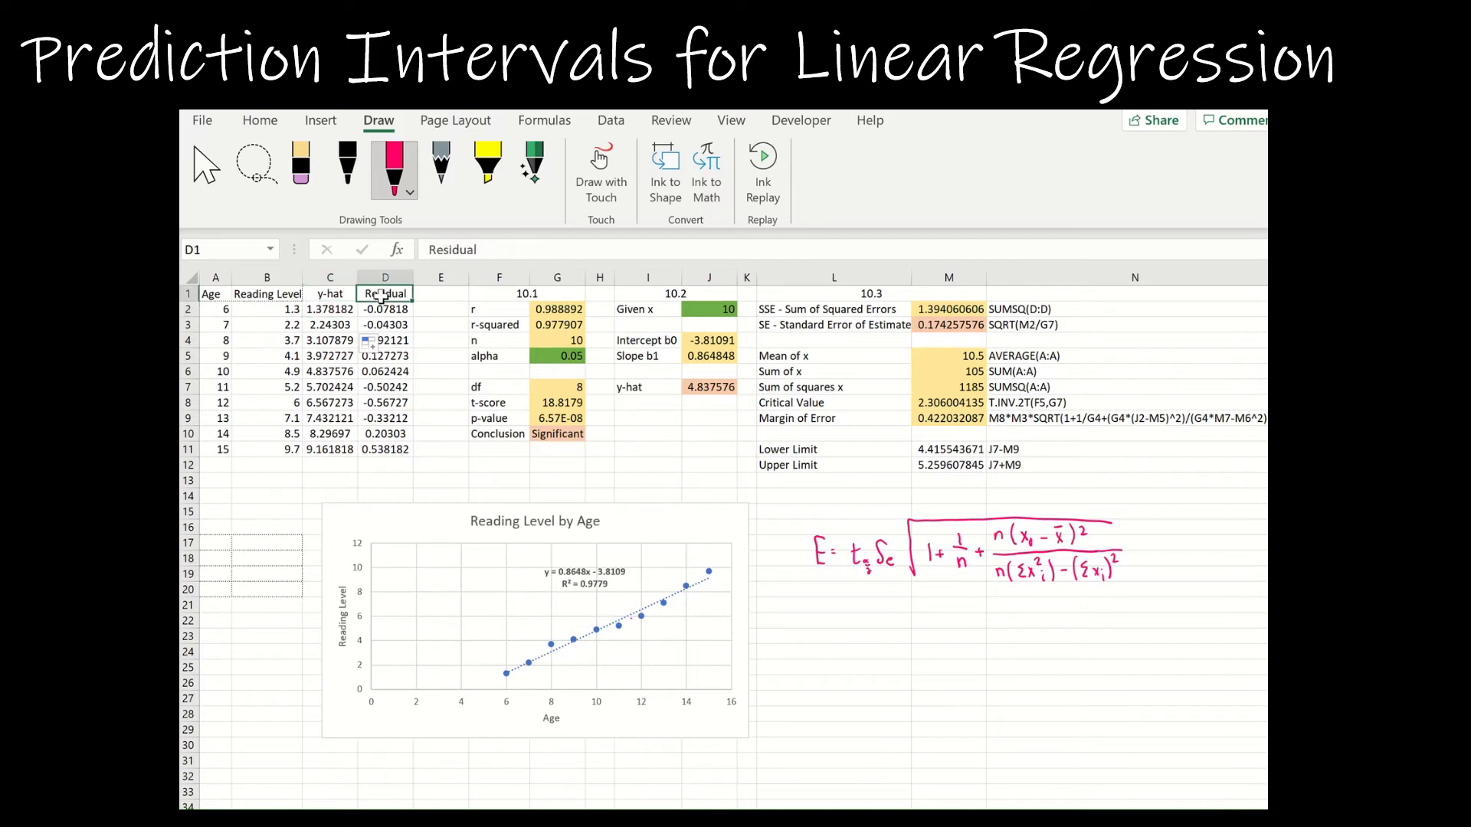
click(497, 247)
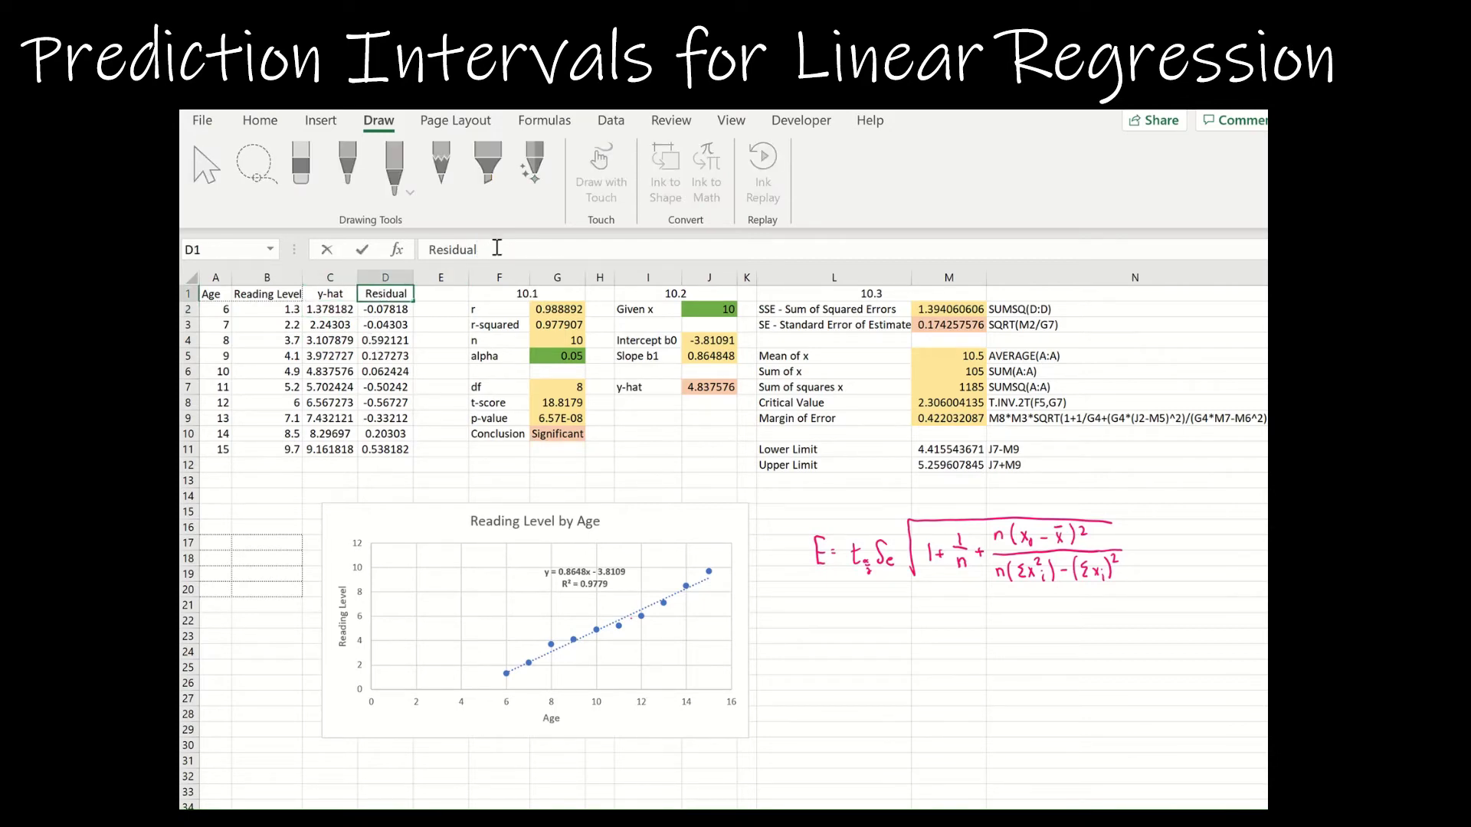
text(y-yhat)
key(Return)
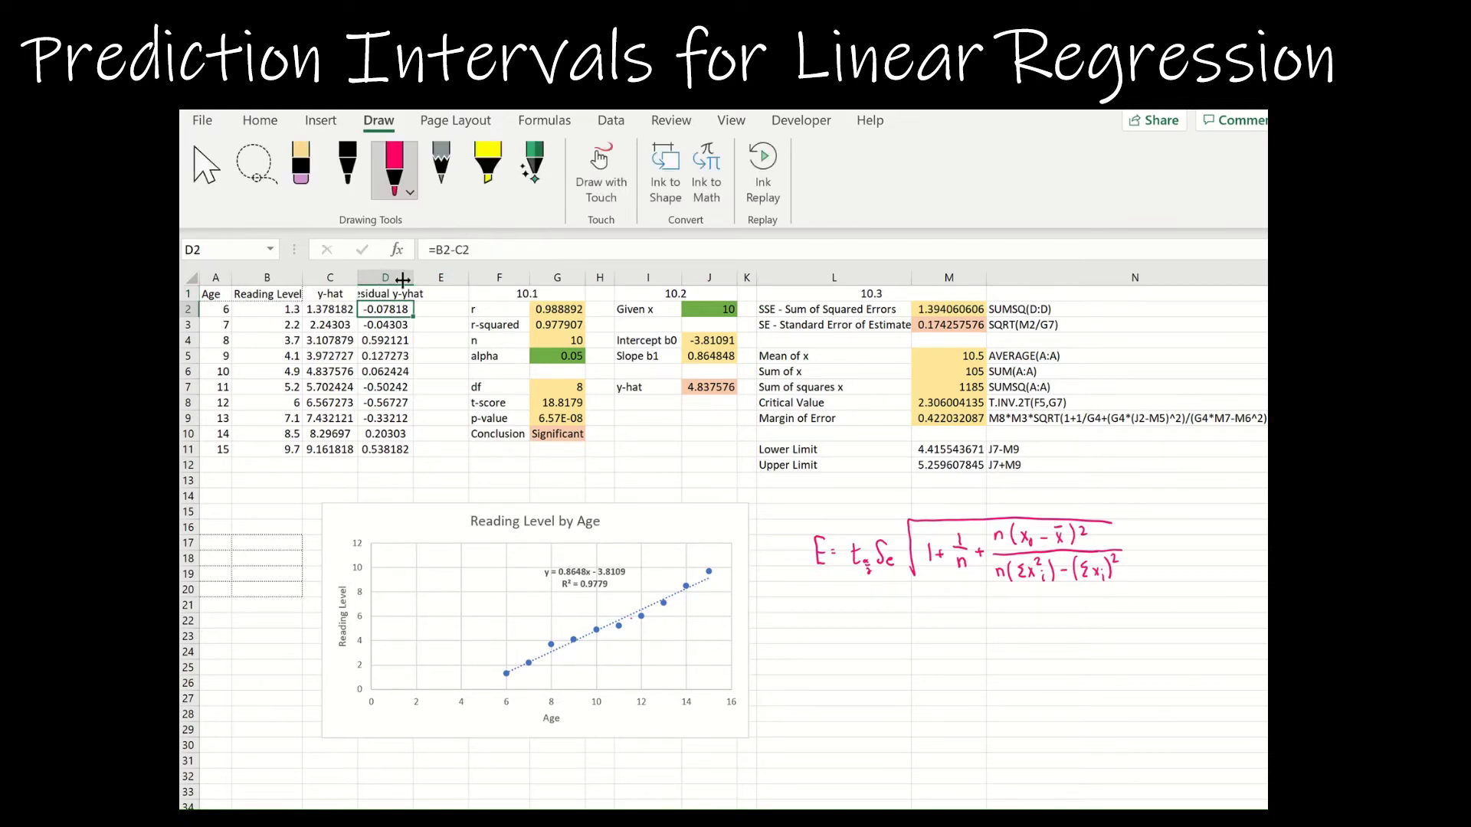
drag(417, 276, 457, 278)
double_click(416, 276)
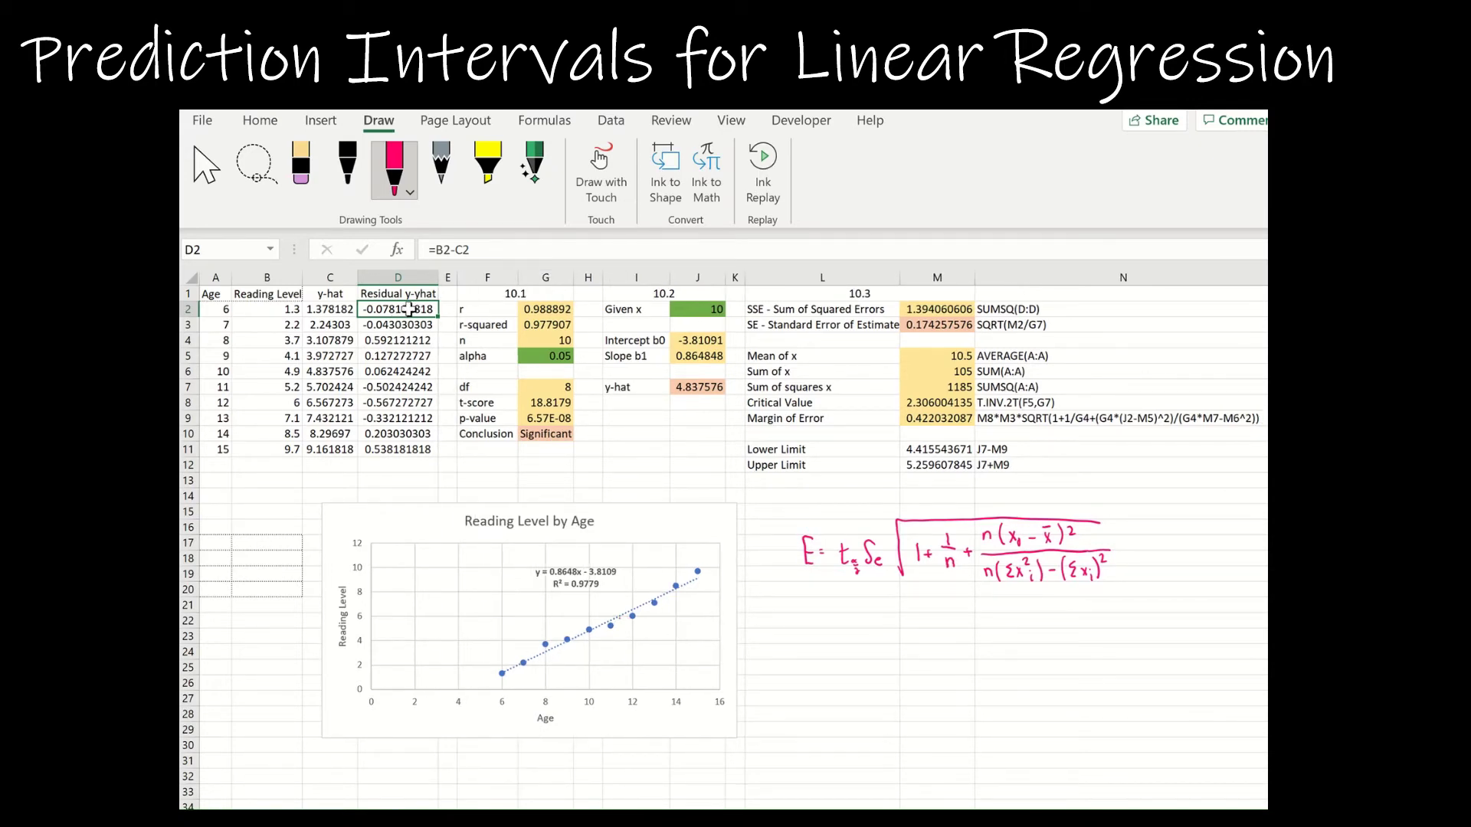
click(268, 311)
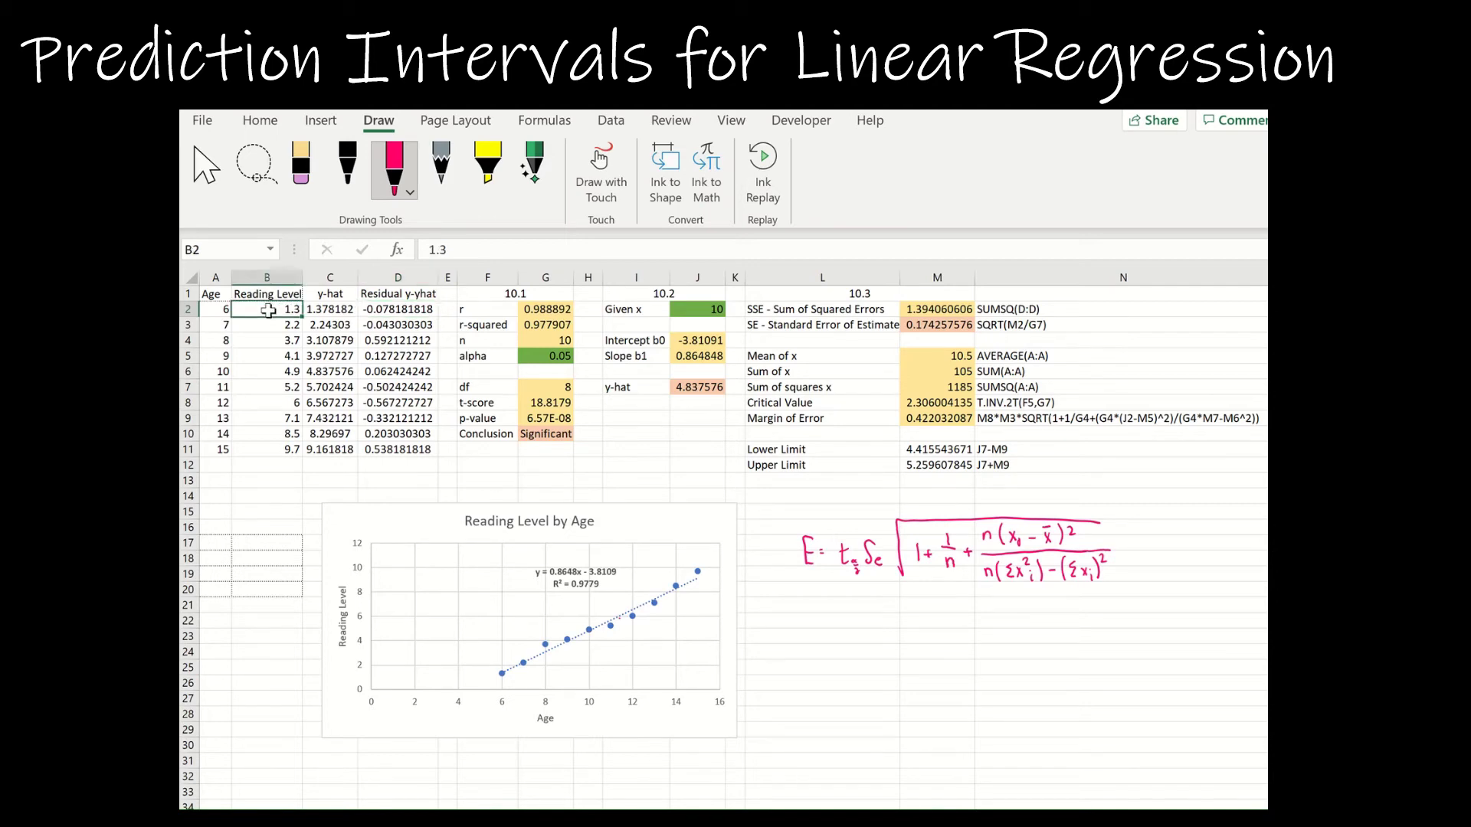
click(320, 311)
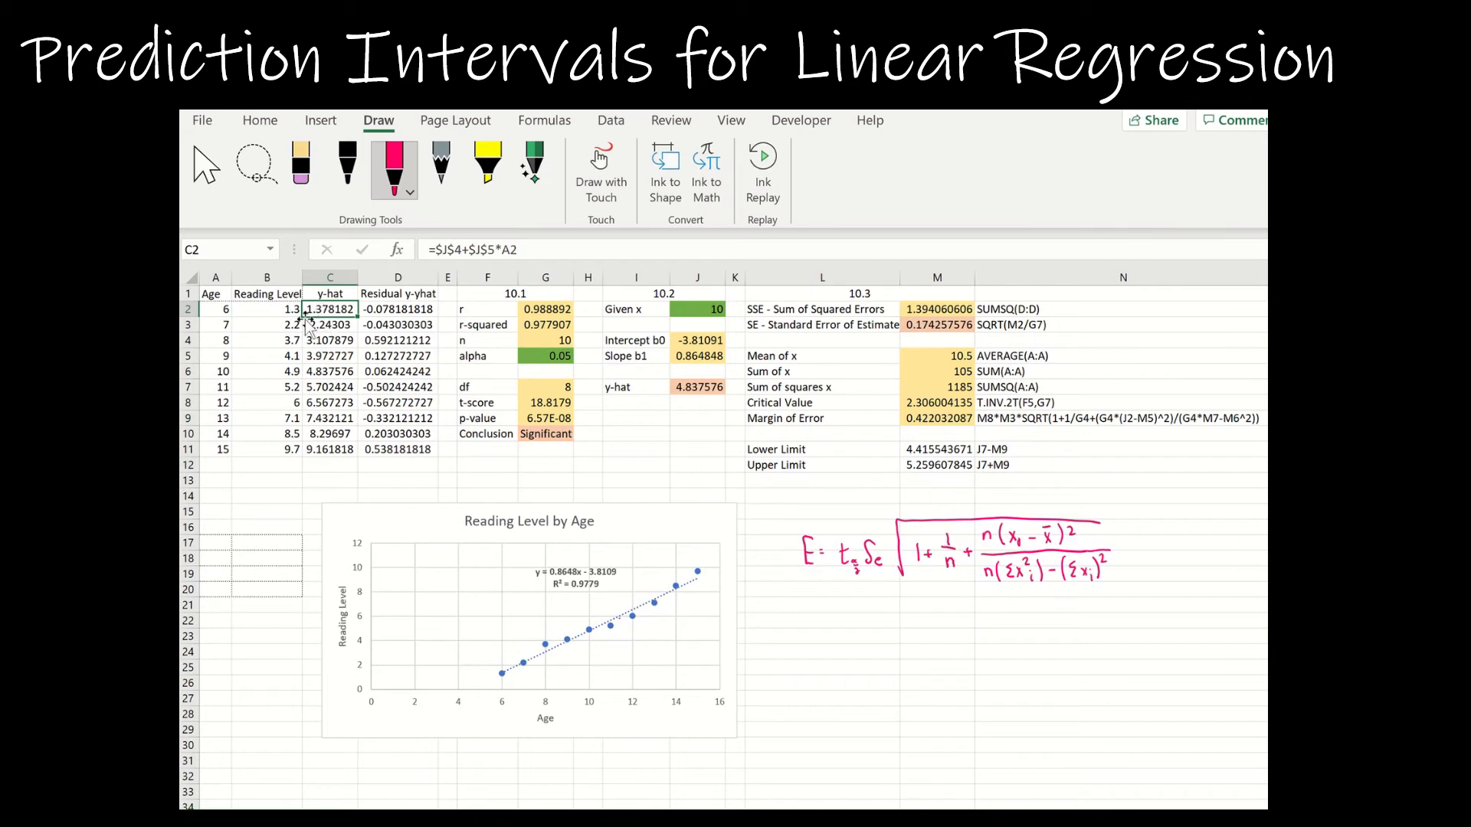
- Fill the residual formula =B2-C2 down to D11 and verify the formulas in rows 7–11
click(372, 309)
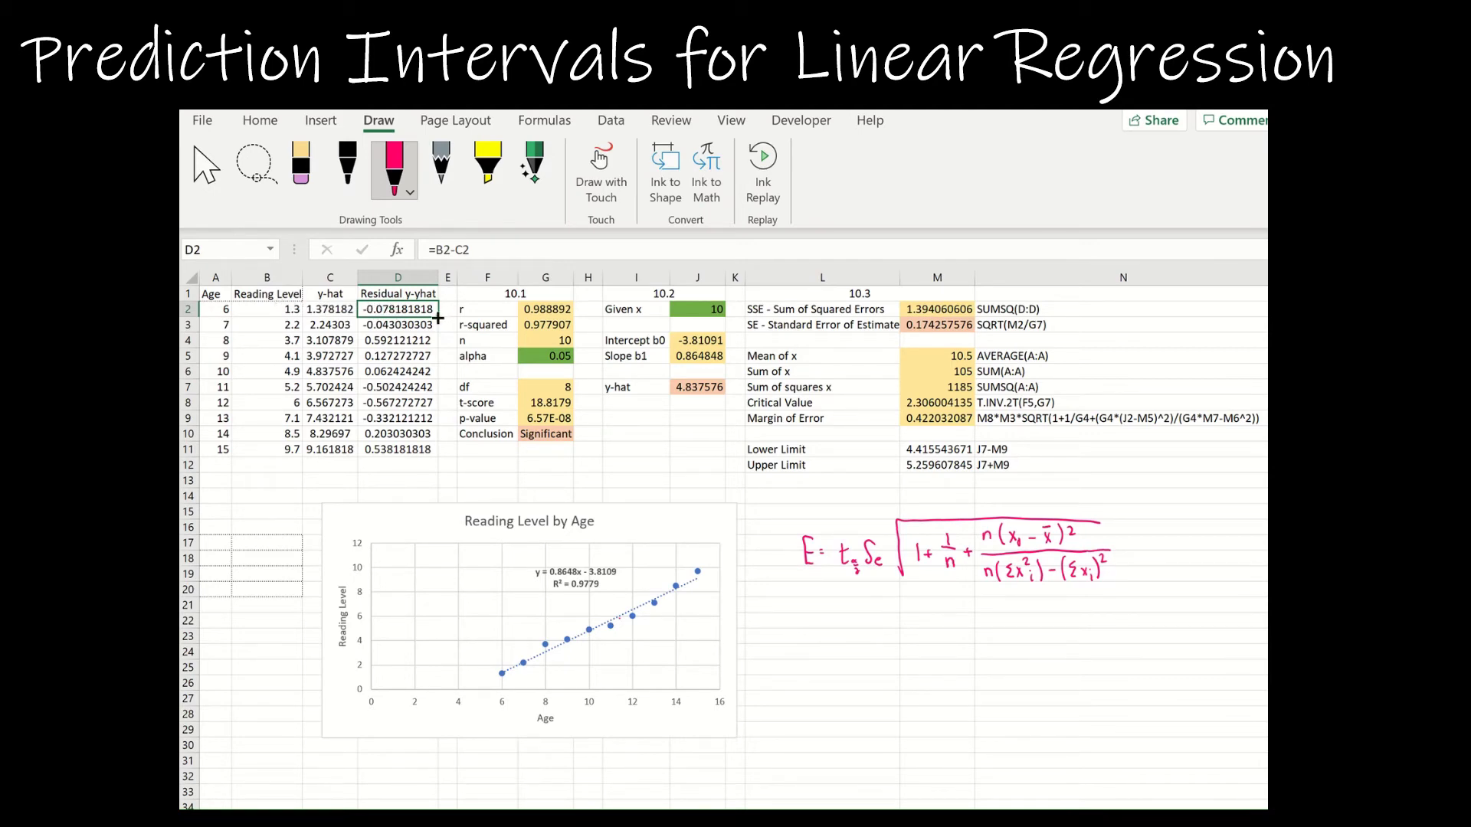
drag(438, 317, 442, 458)
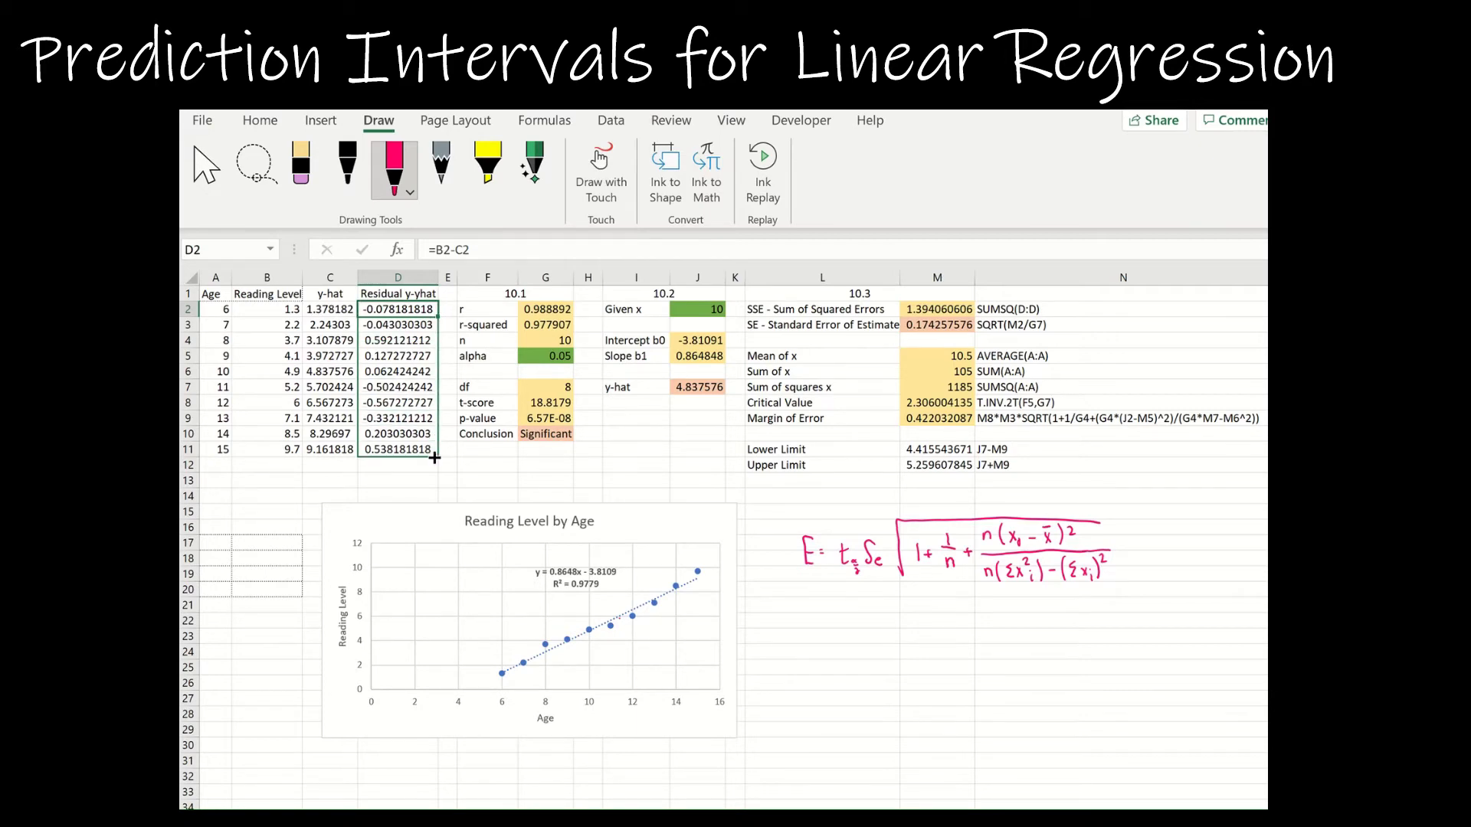
click(407, 388)
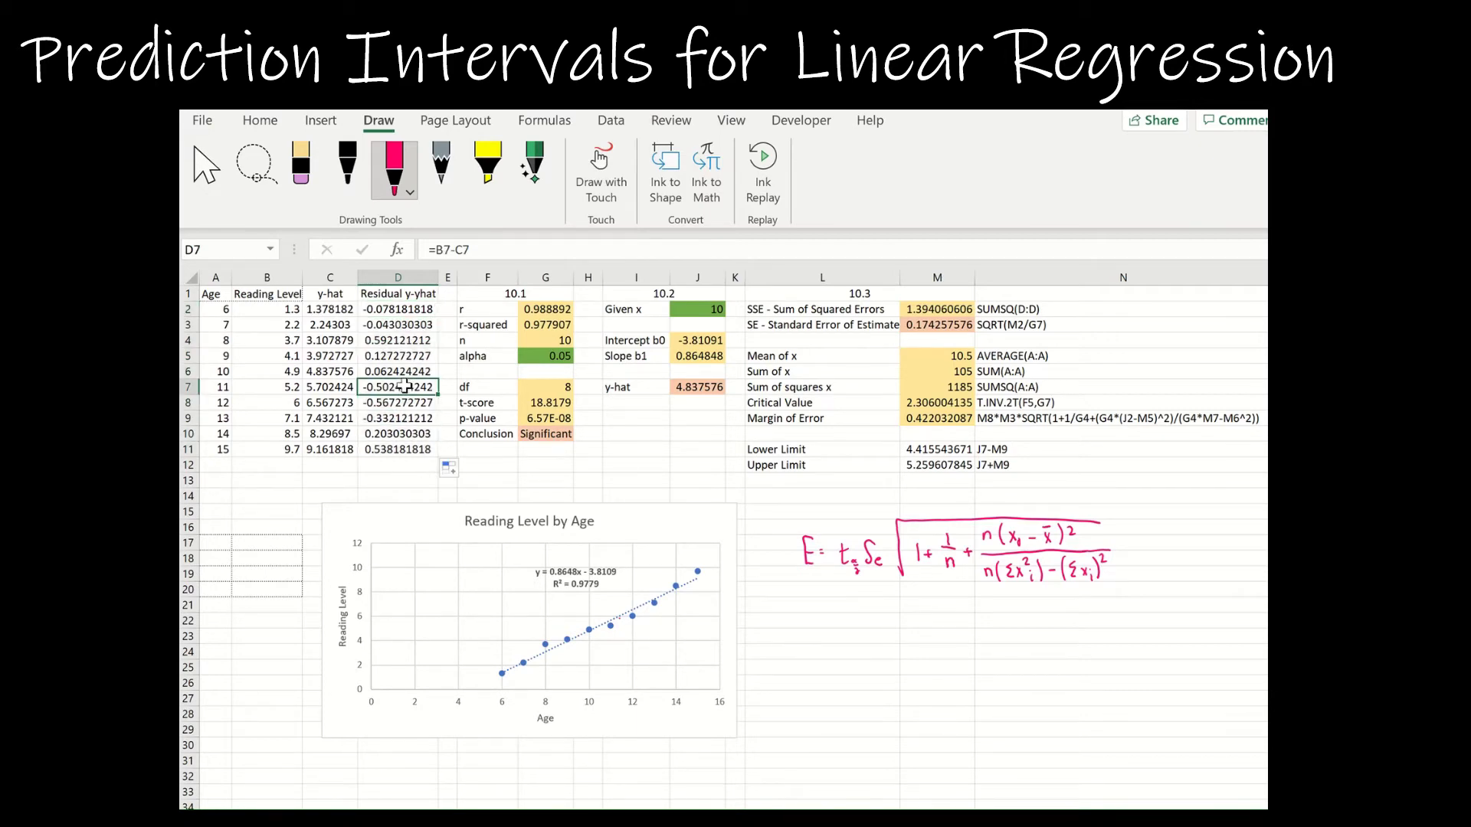
key(Down)
key(Down)
key(Down)
key(Down)
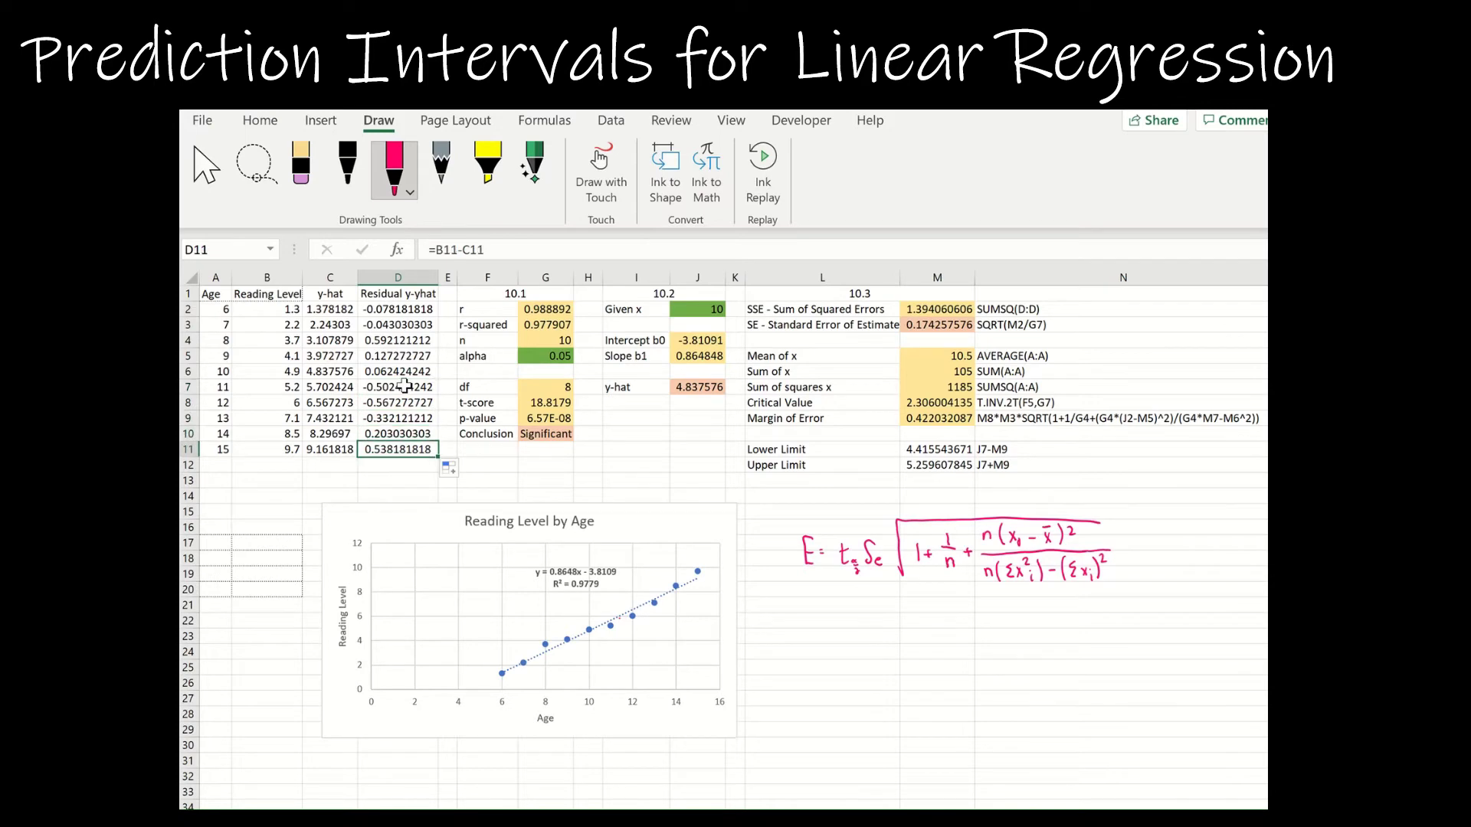
key(Down)
key(Up)
key(Up)
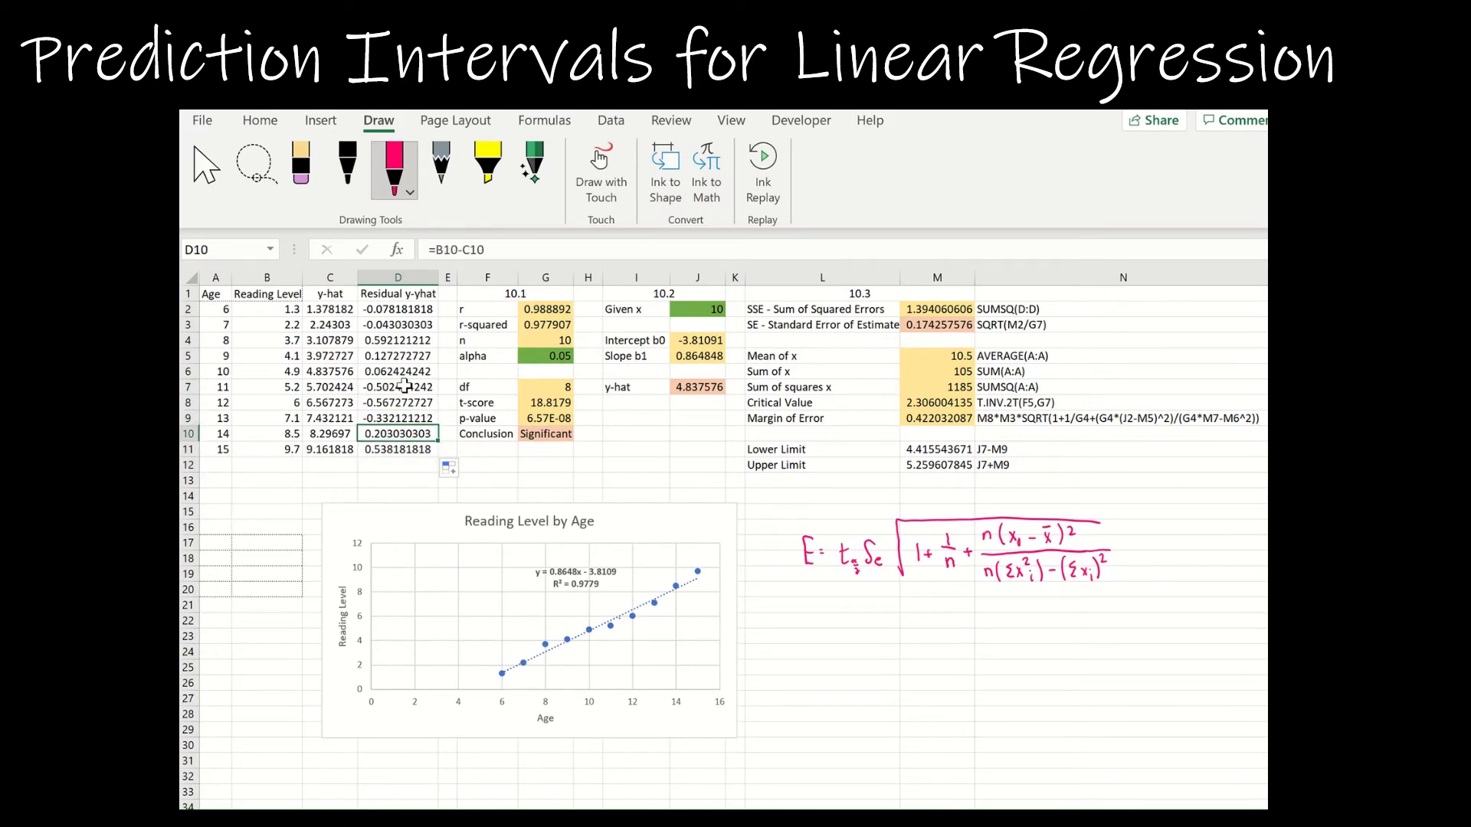
key(Down)
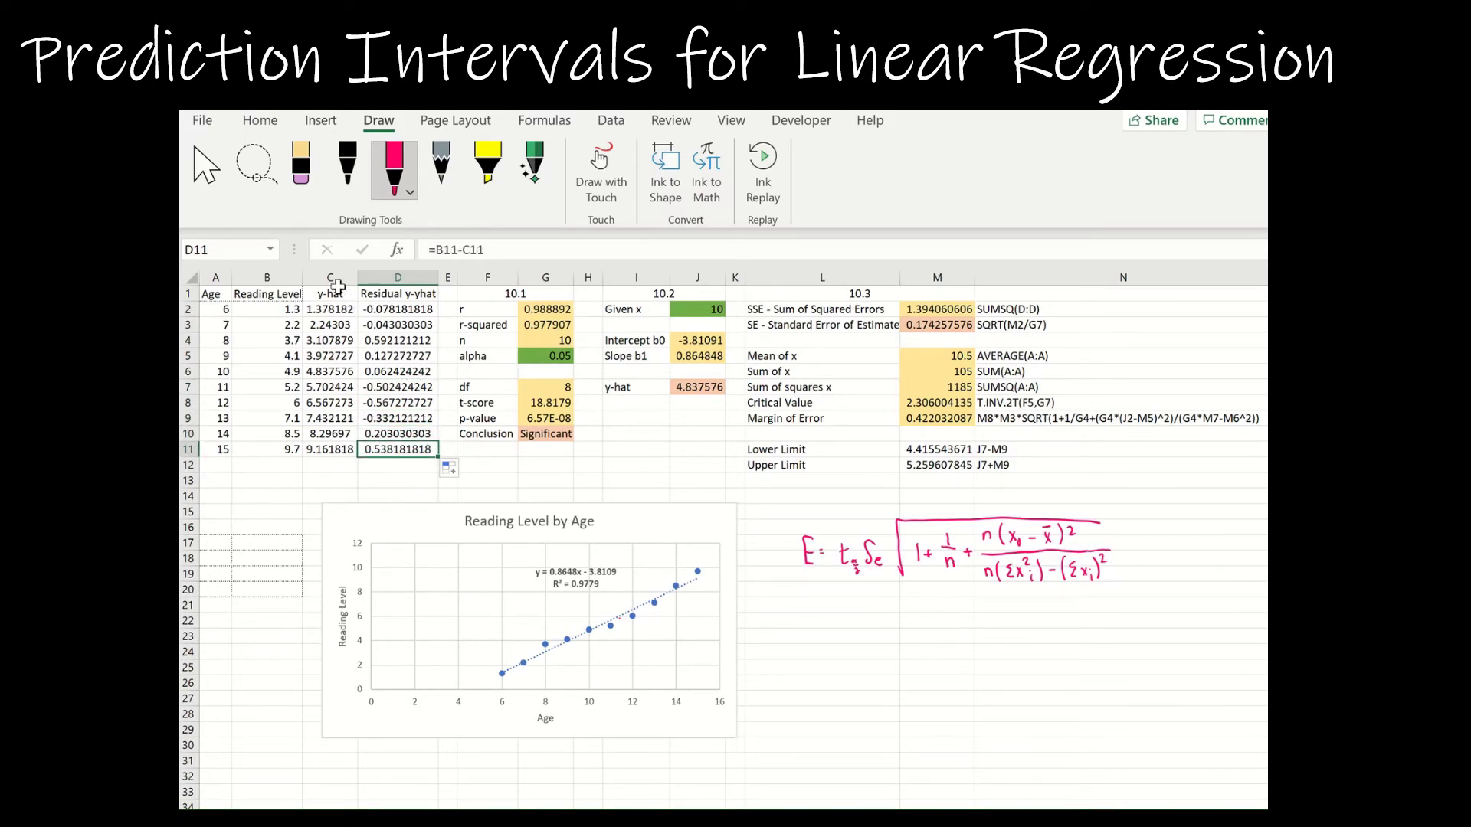
click(400, 276)
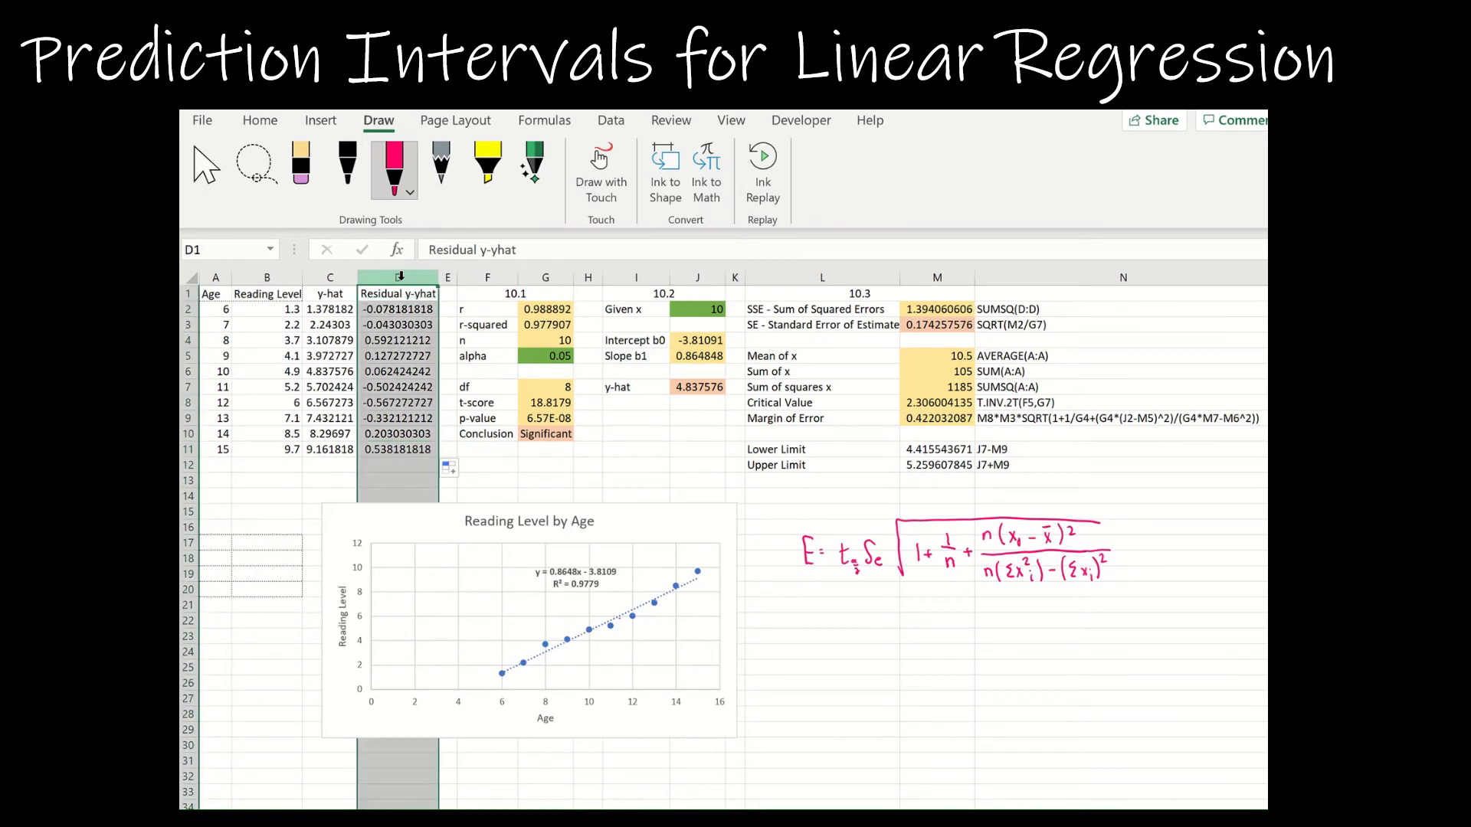
click(936, 276)
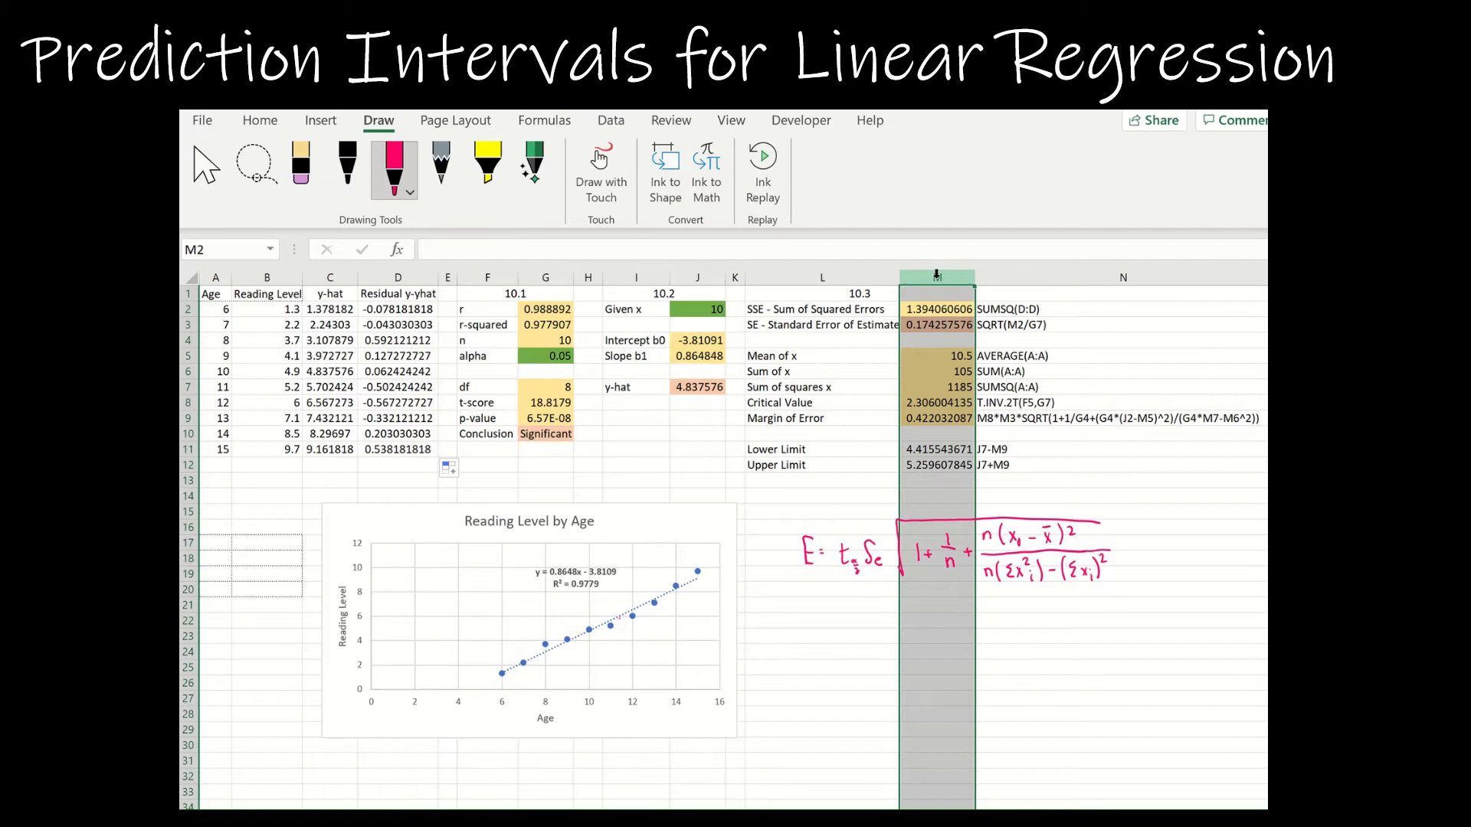
click(1154, 385)
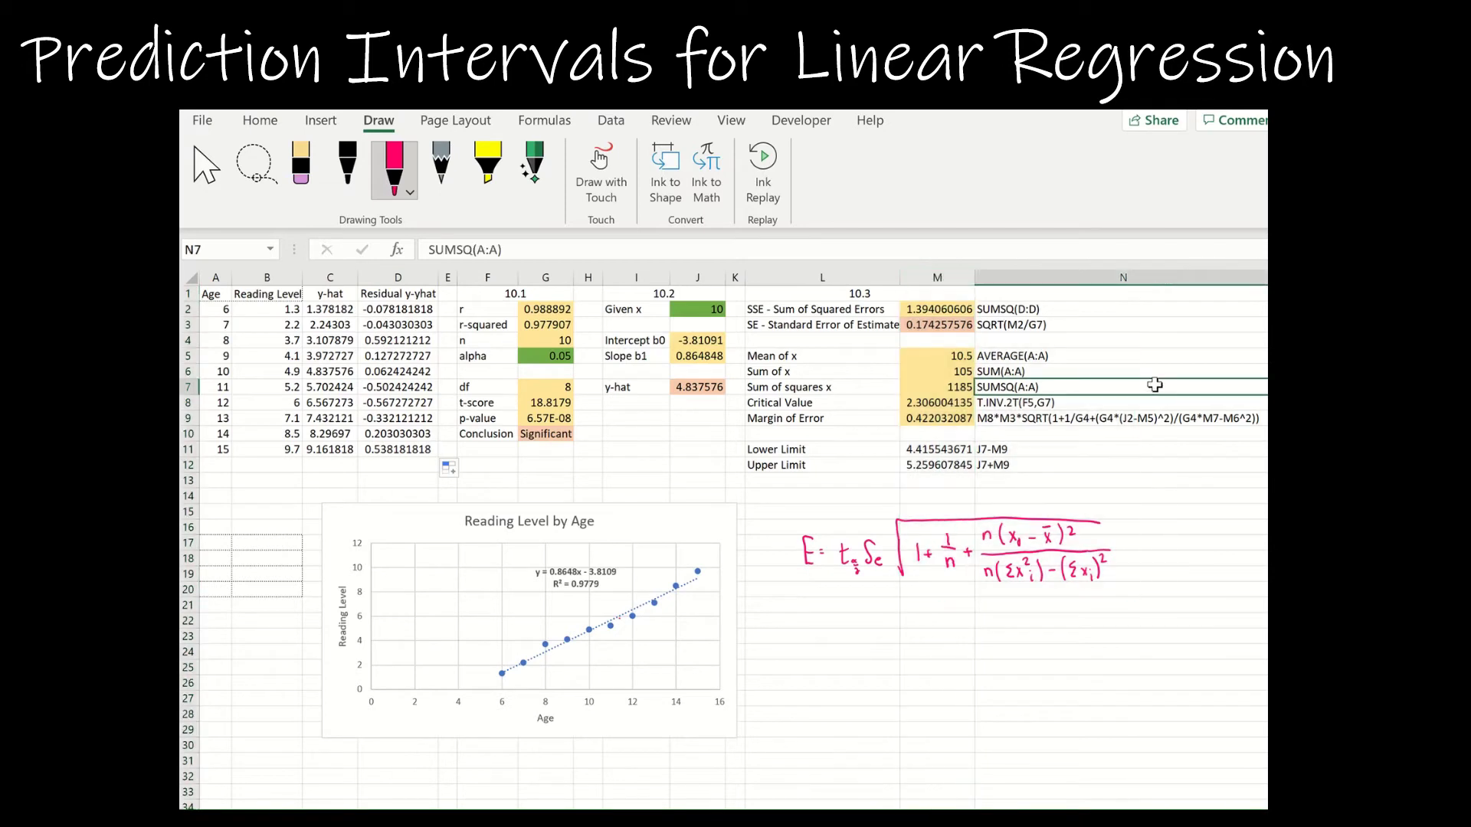
click(1031, 276)
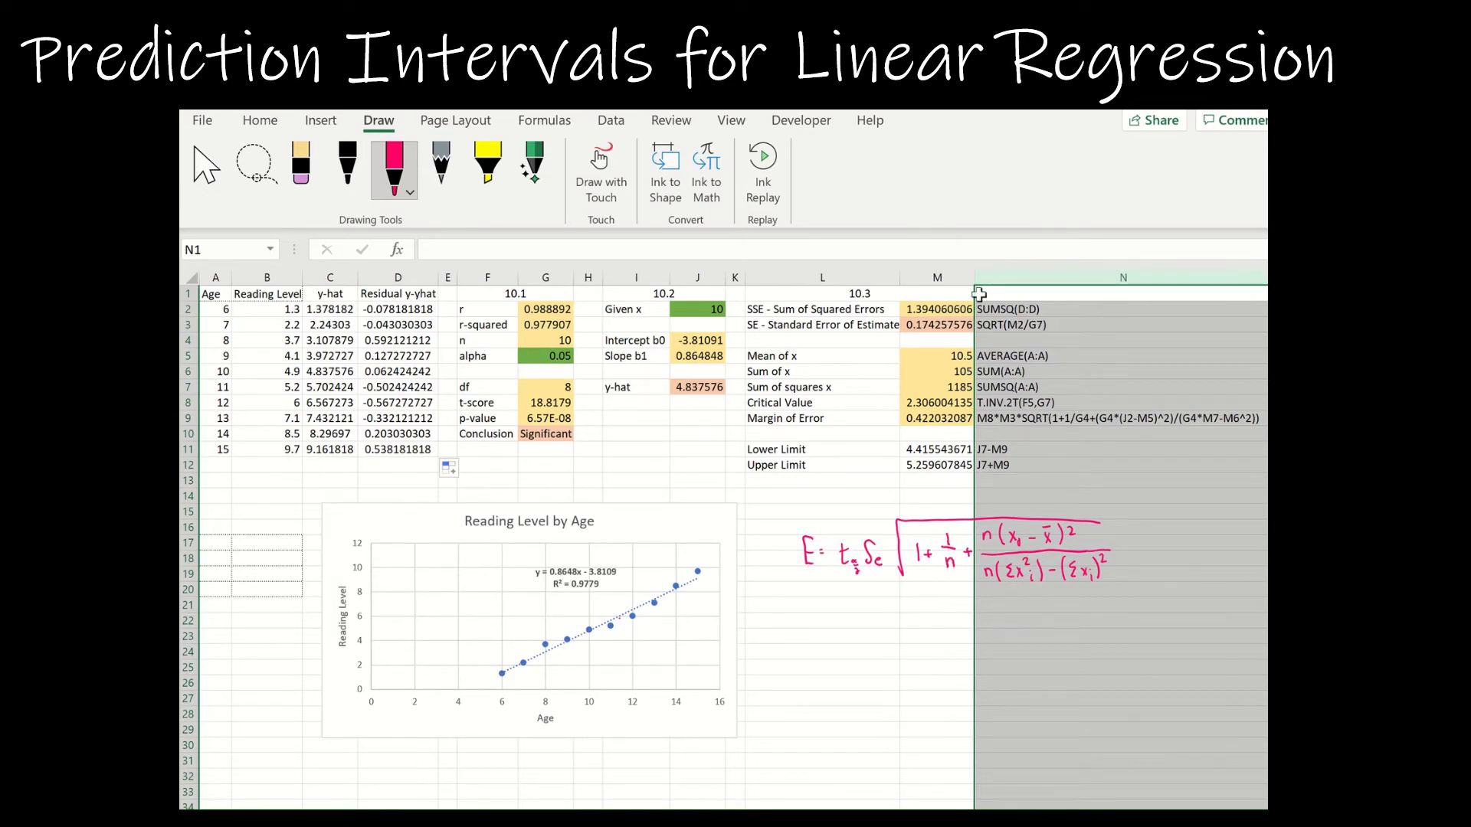
click(852, 309)
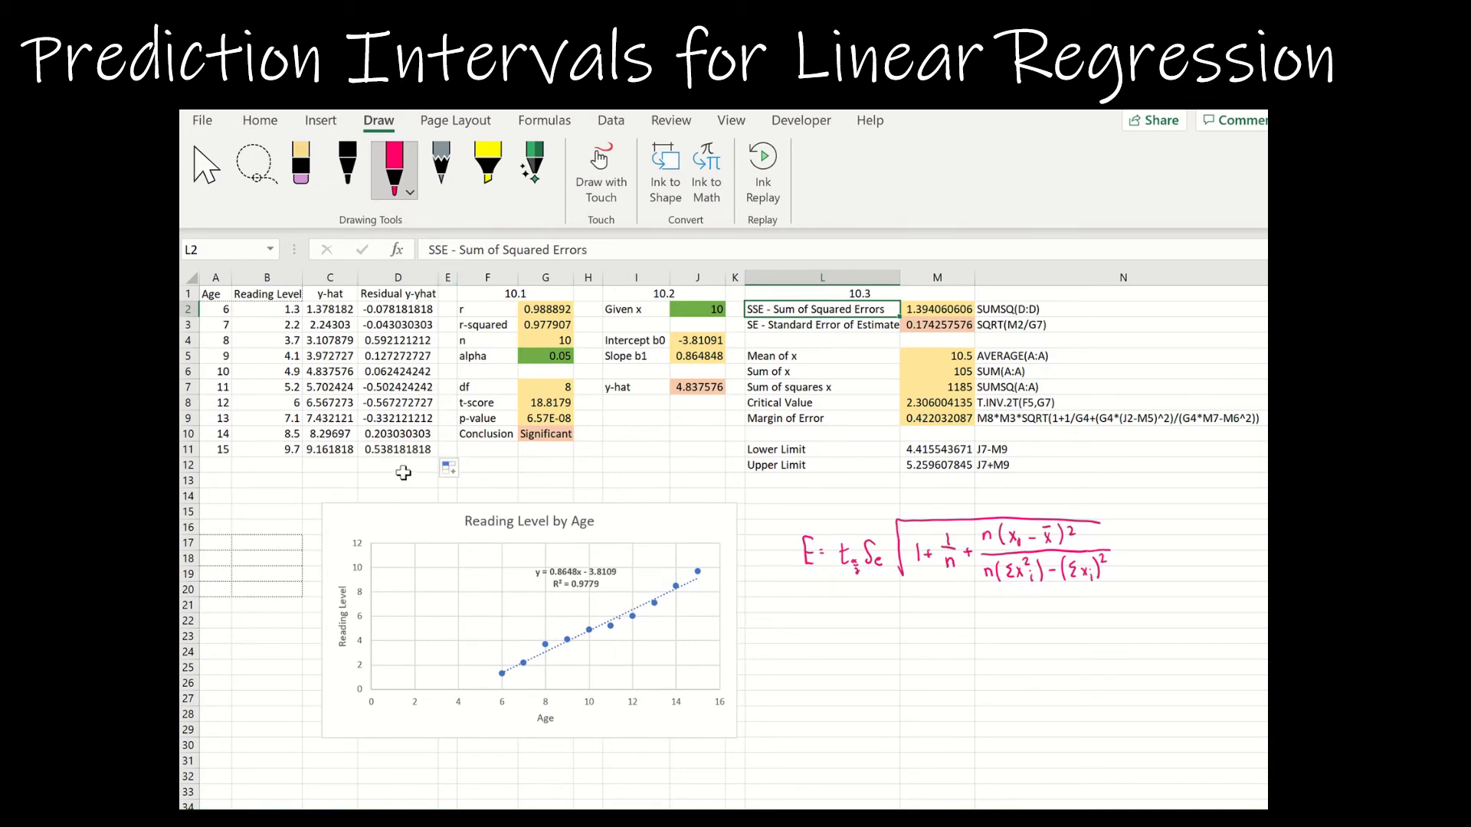
click(989, 308)
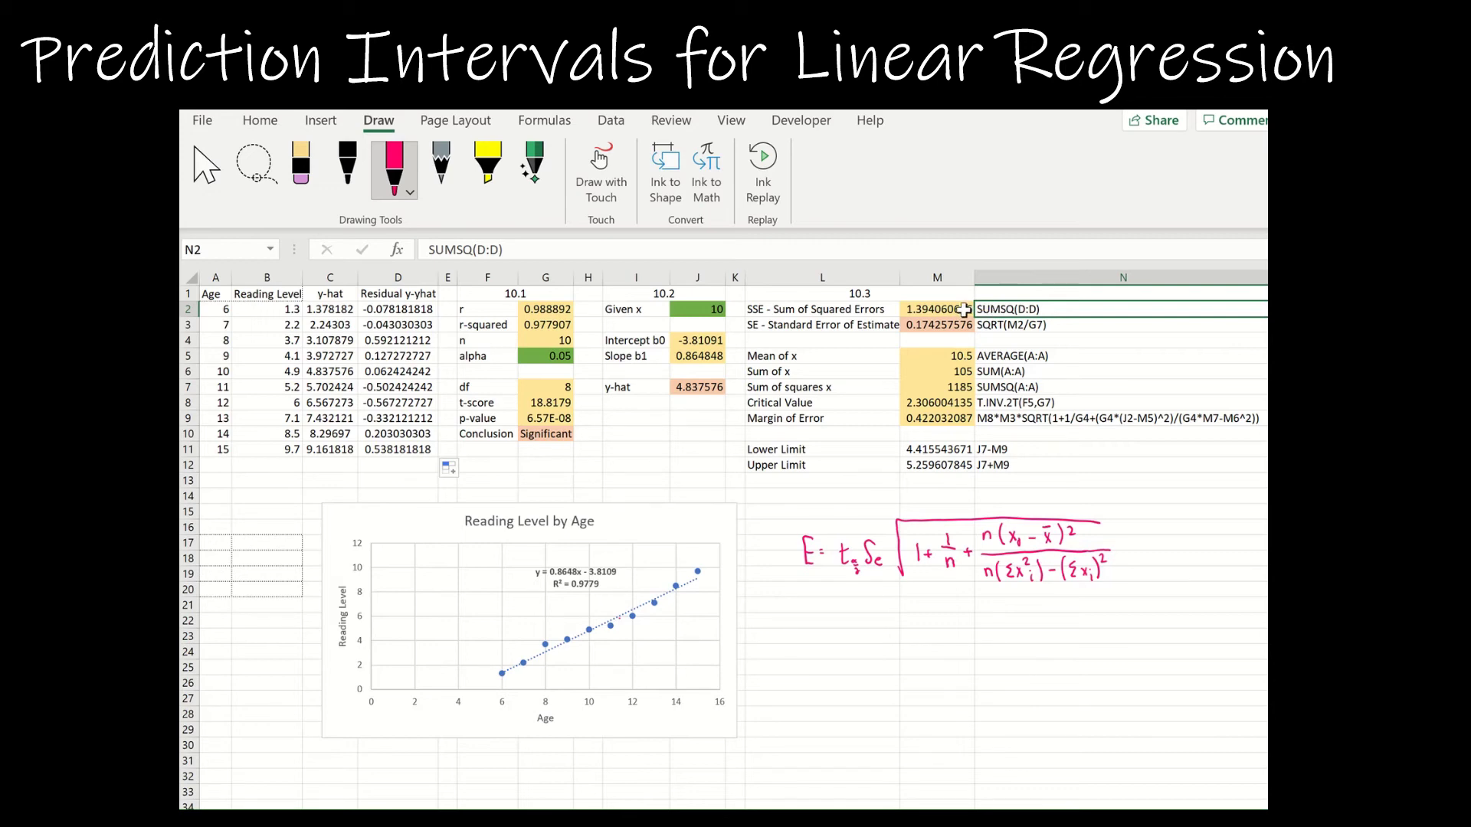
click(964, 309)
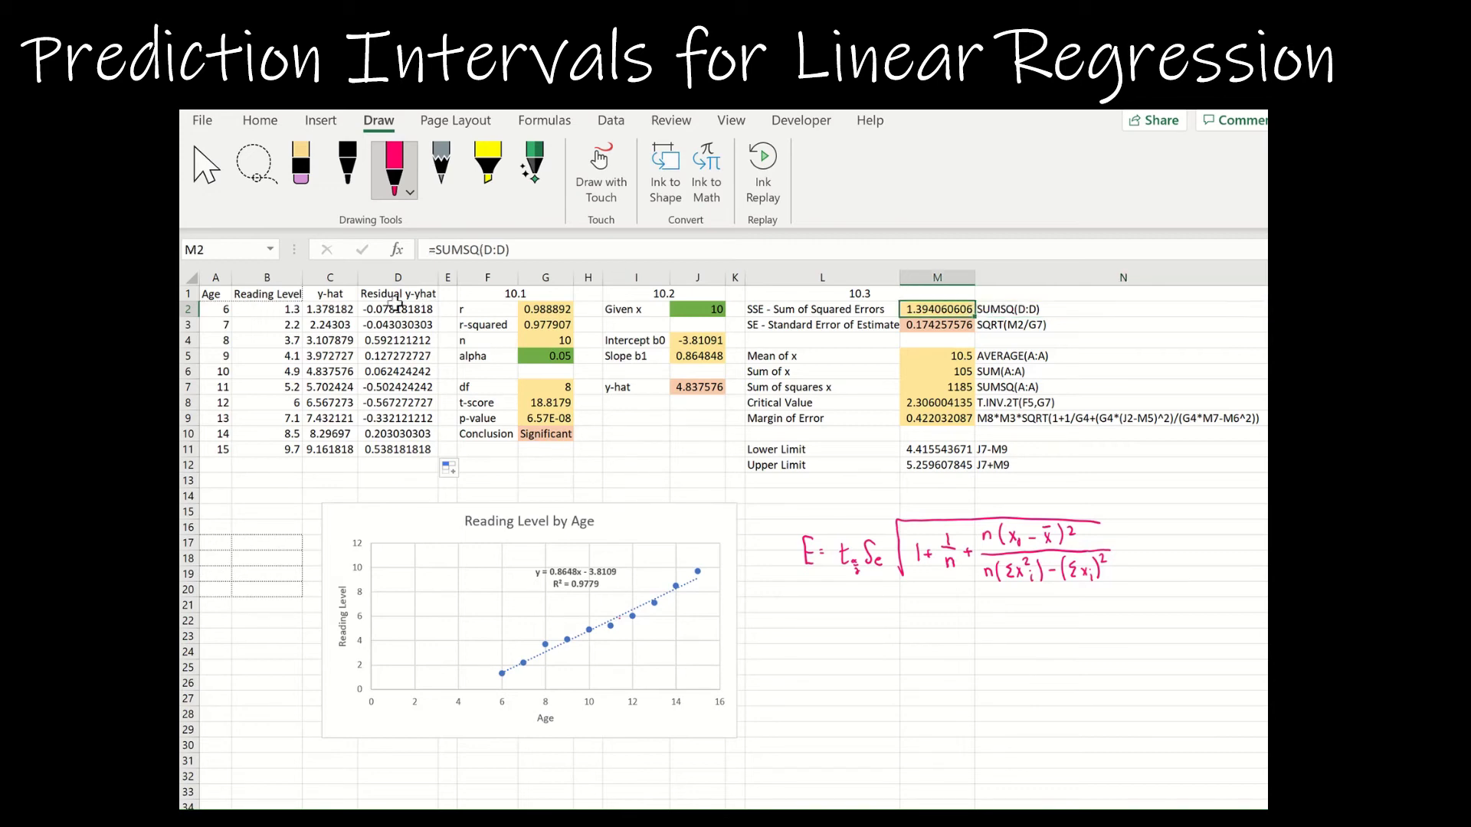
click(928, 325)
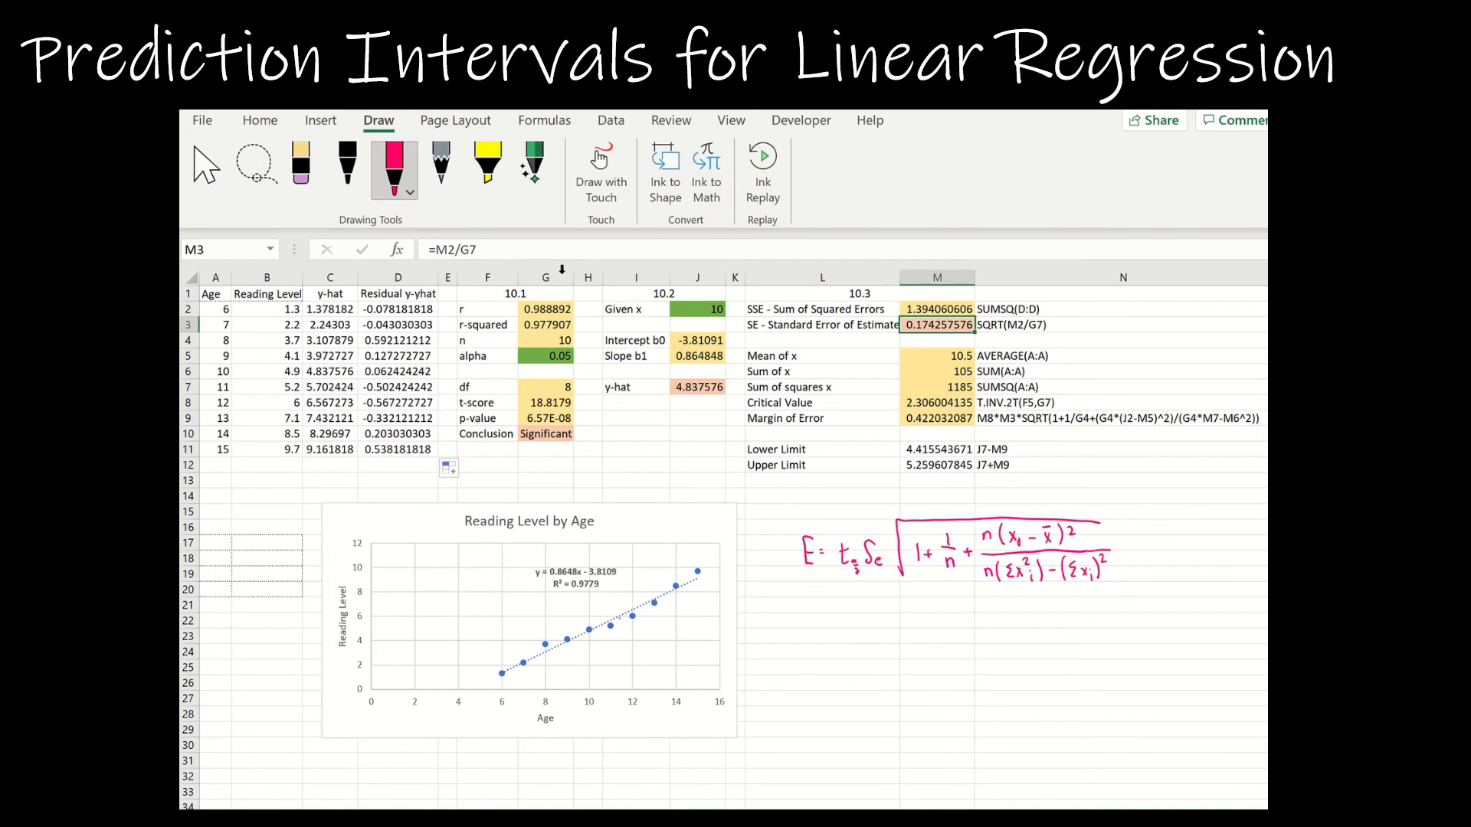
- Change M3 to =SQRT(M2/G7) so the standard error becomes 0.417441703
click(439, 249)
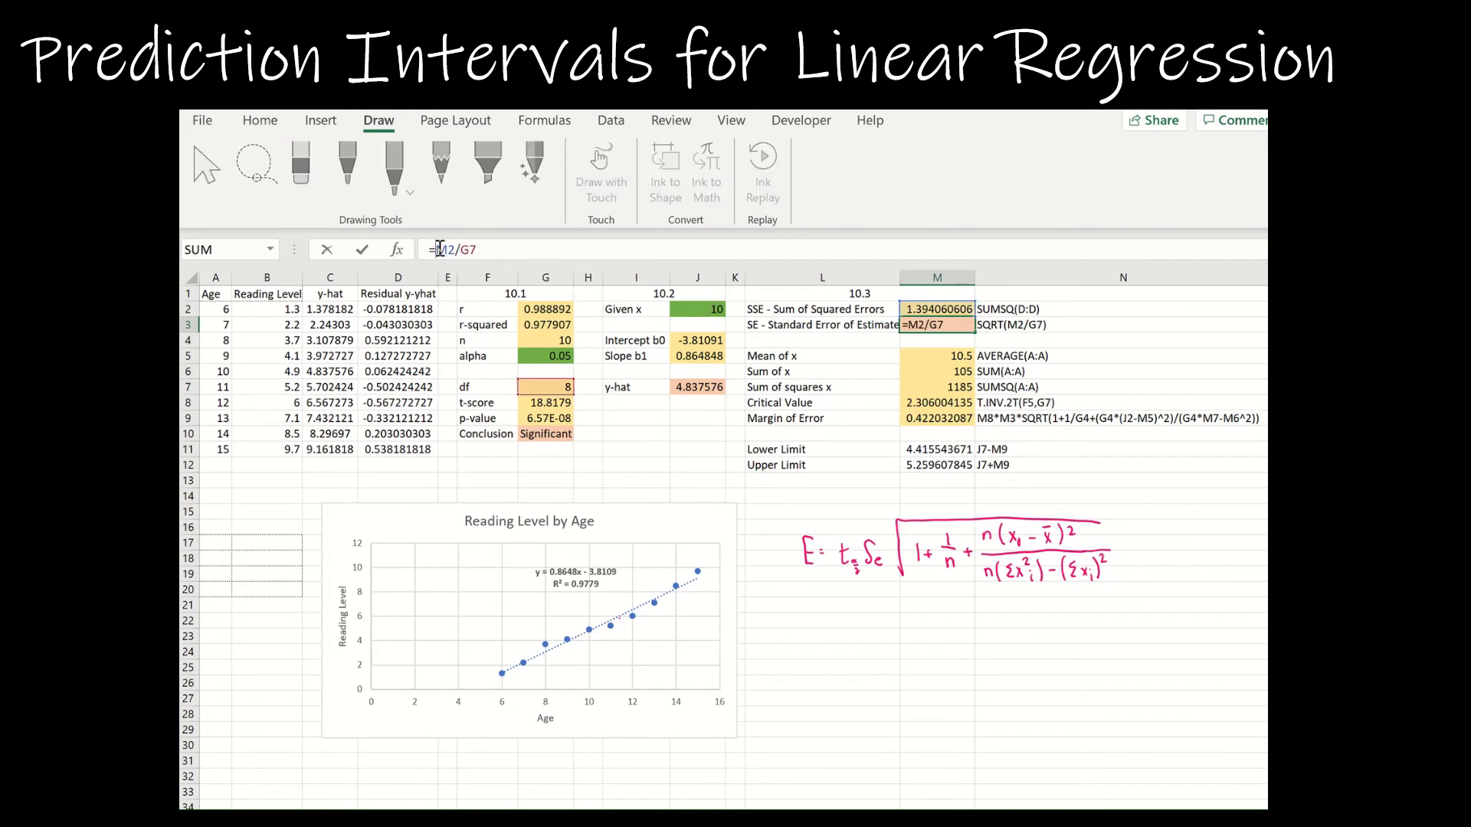
text(sqrt()
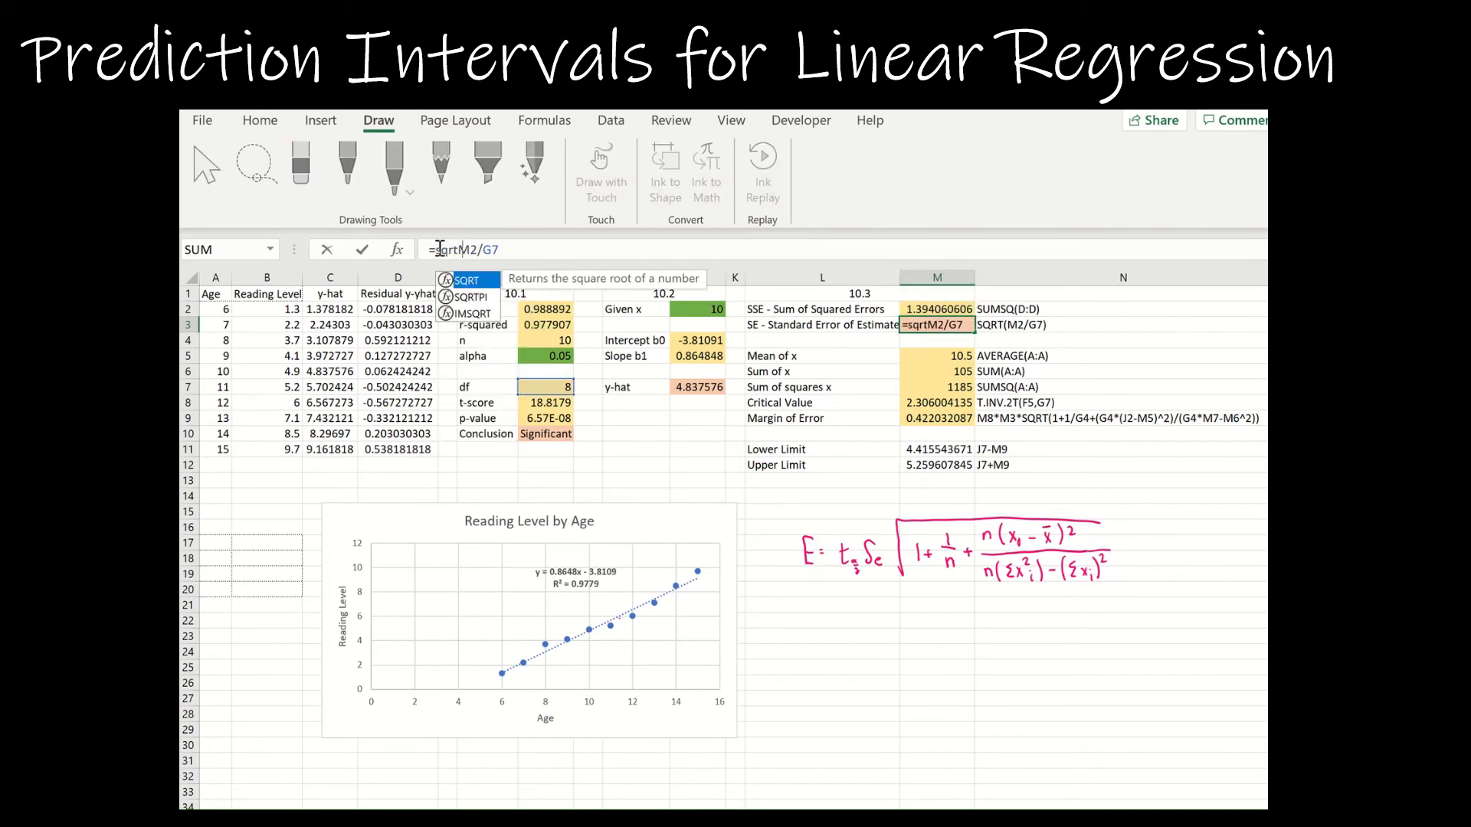
key(Right)
key(Right)
key(Right)
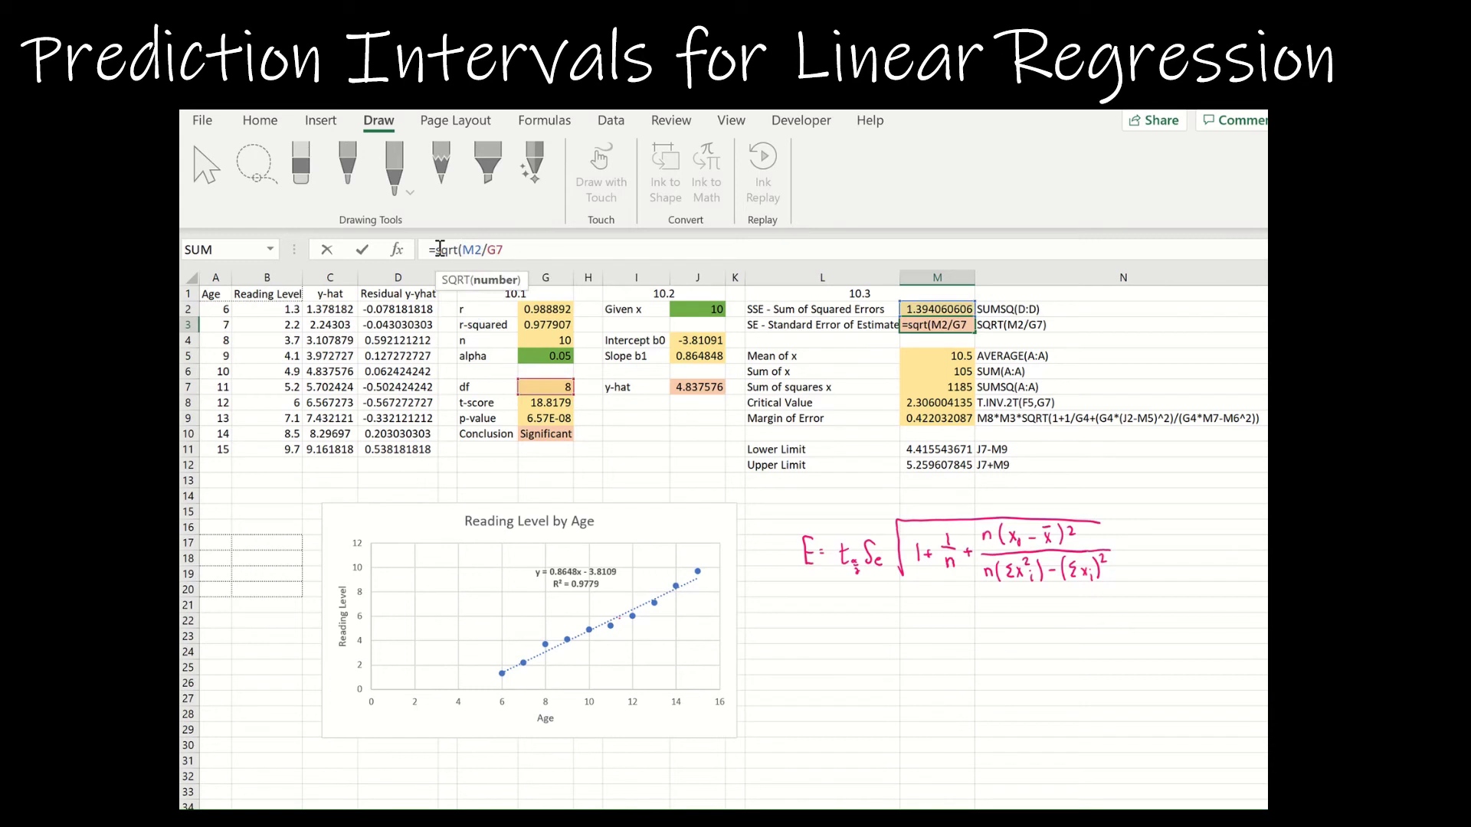
text())
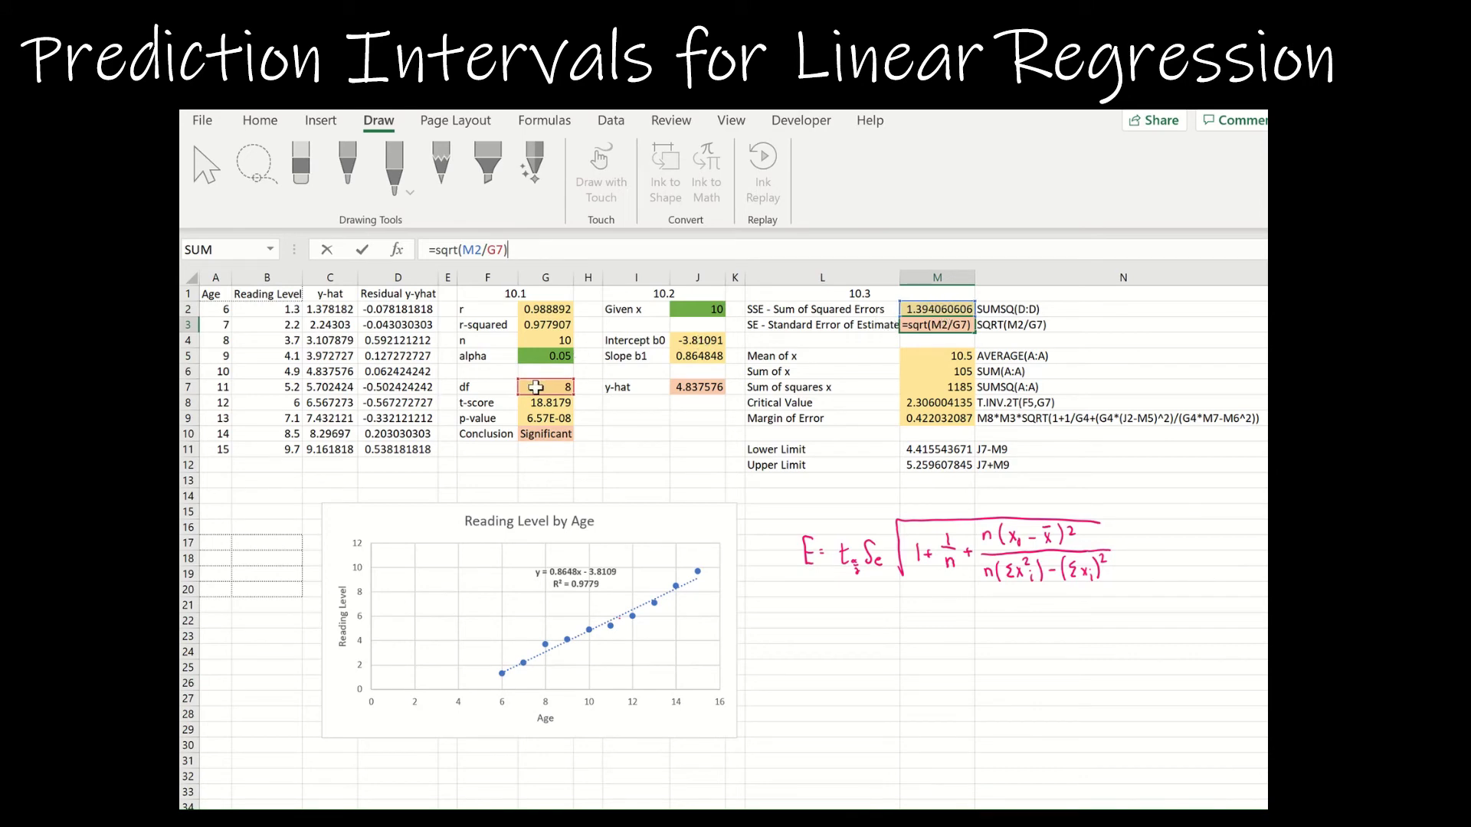
key(Return)
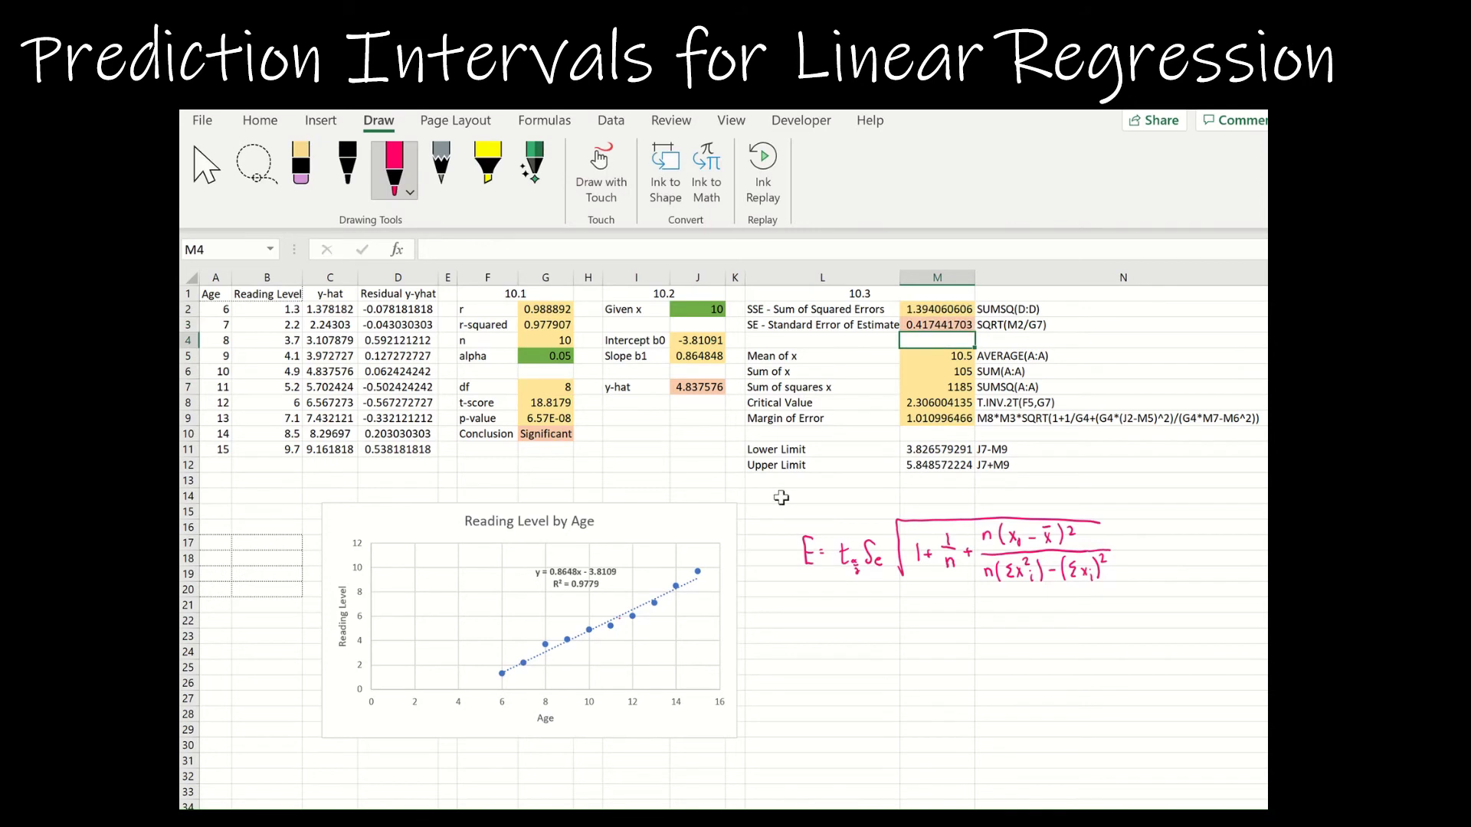
key(Down)
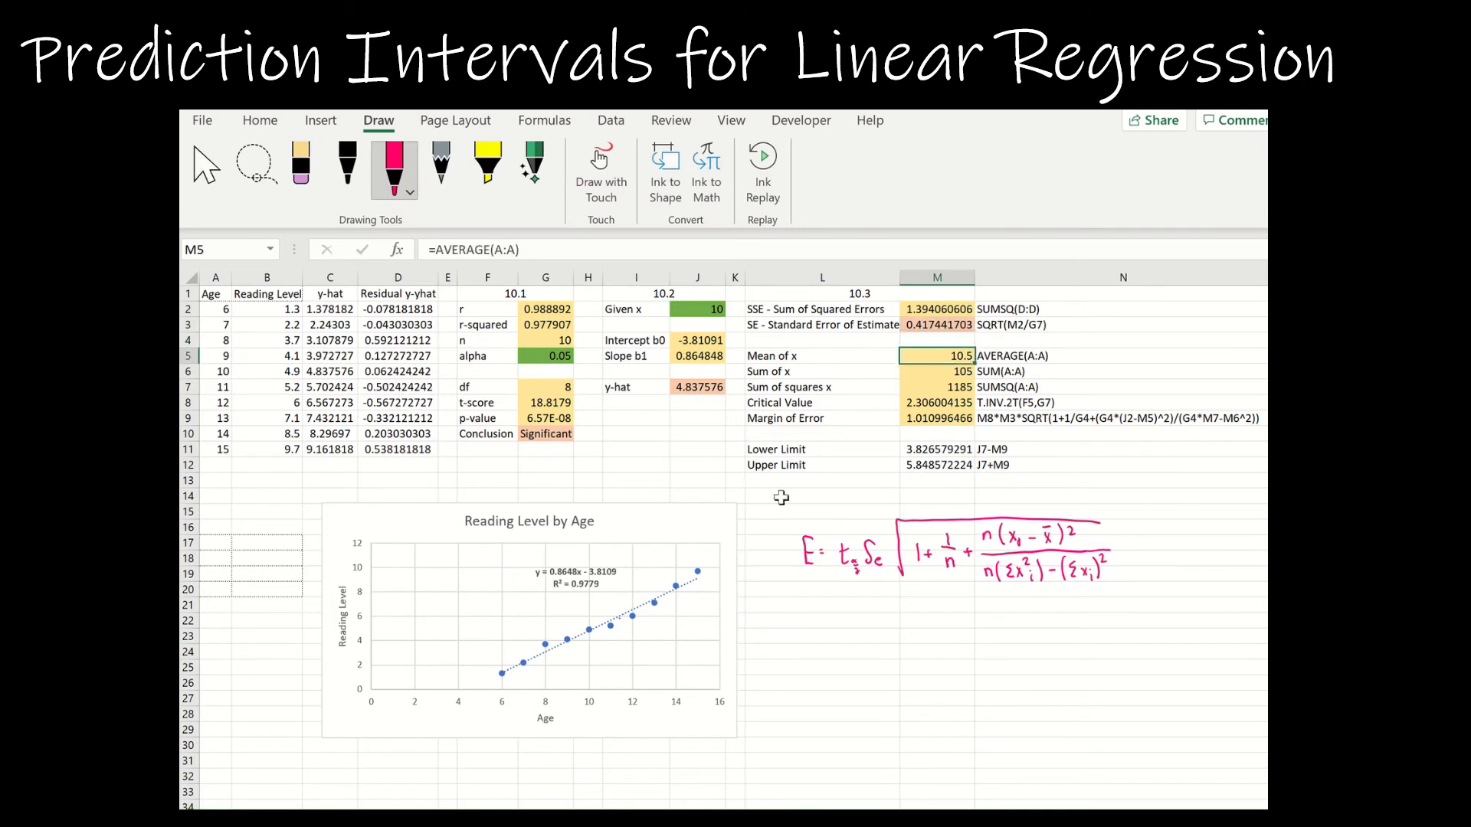
- Relabel L5 as 'Mean of x - x bar'
click(813, 357)
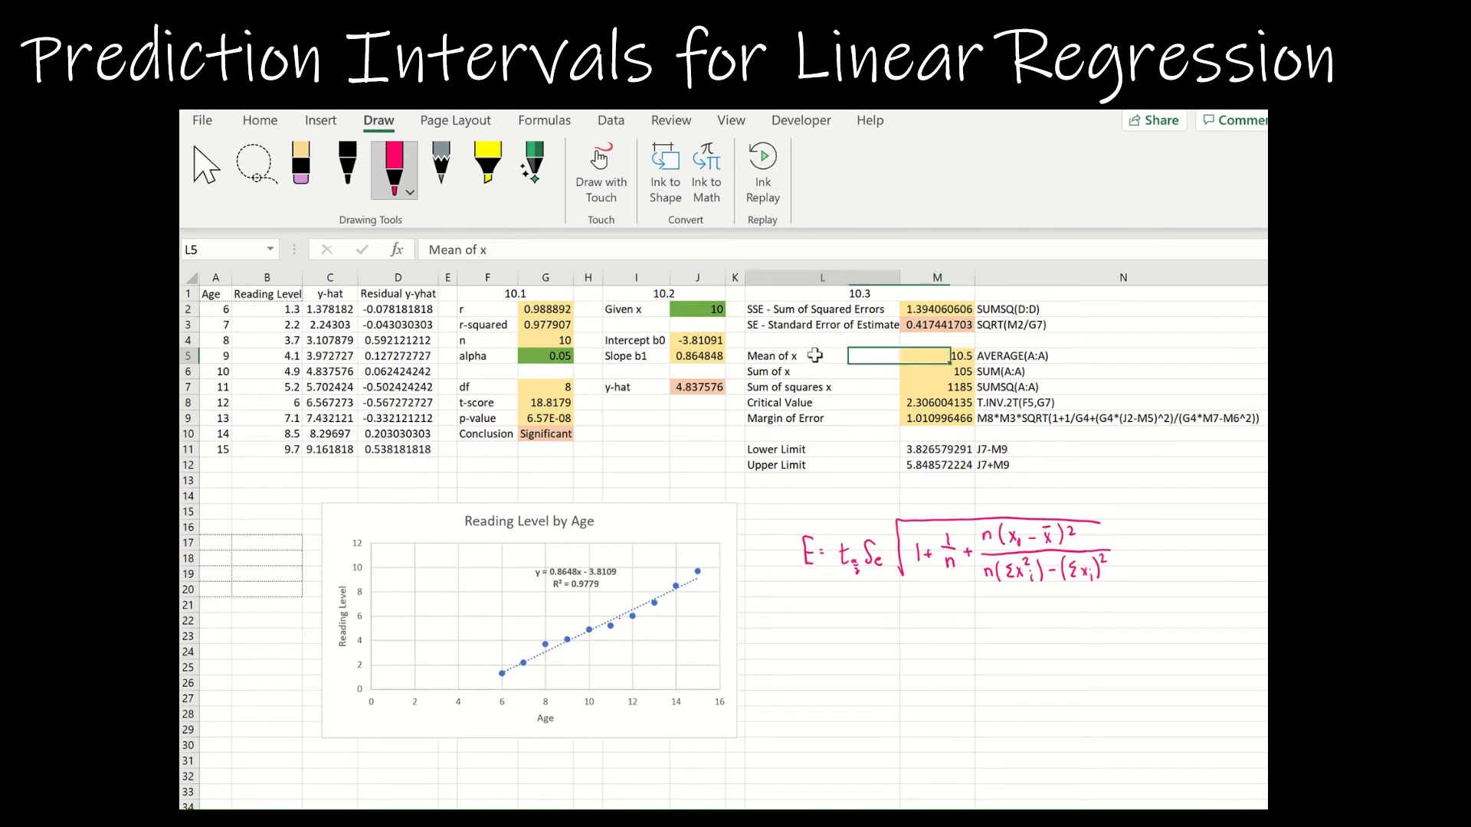
click(717, 245)
text(- s)
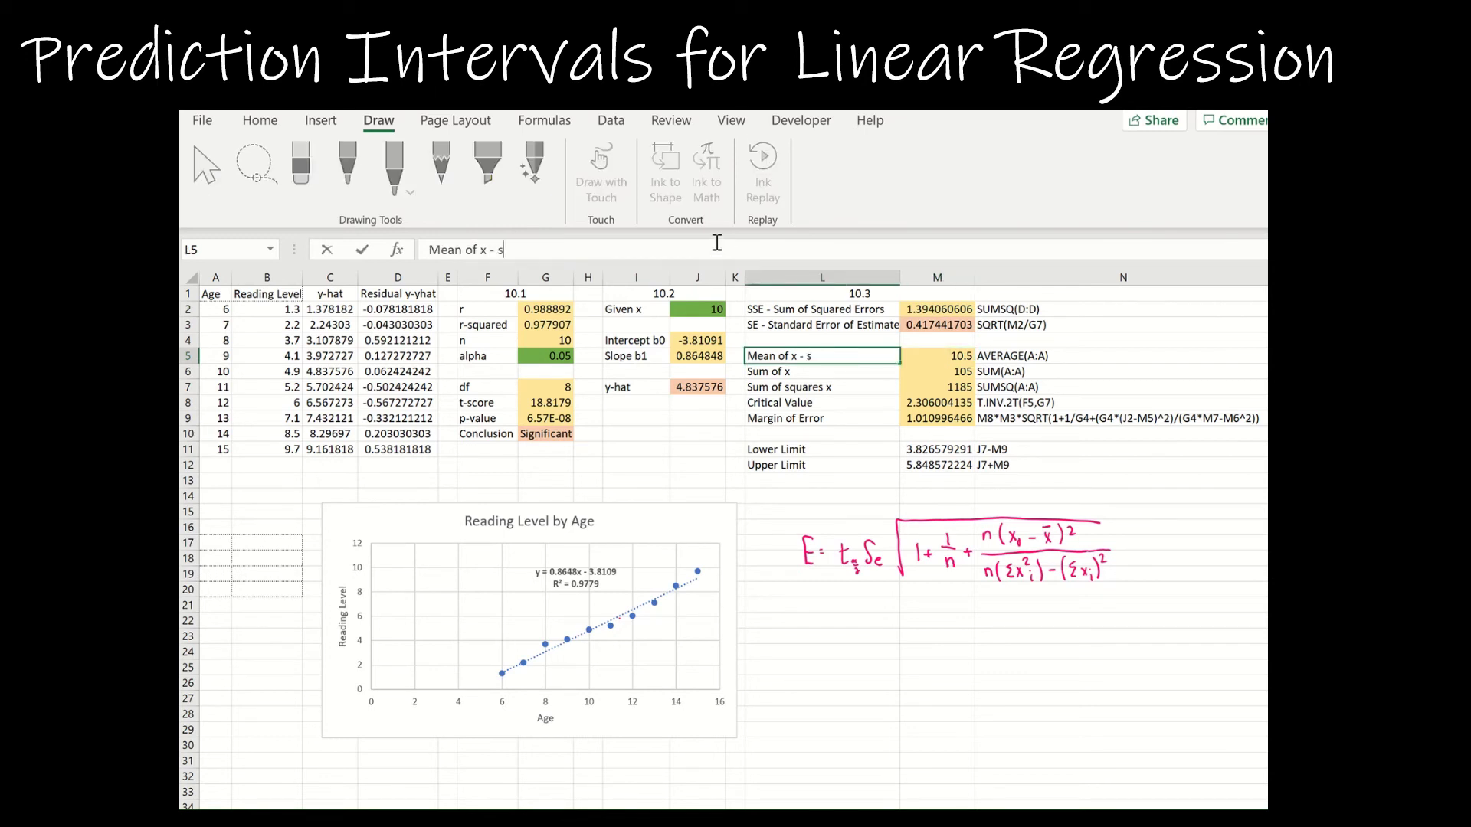
key(BackSpace)
text(x bar)
key(Return)
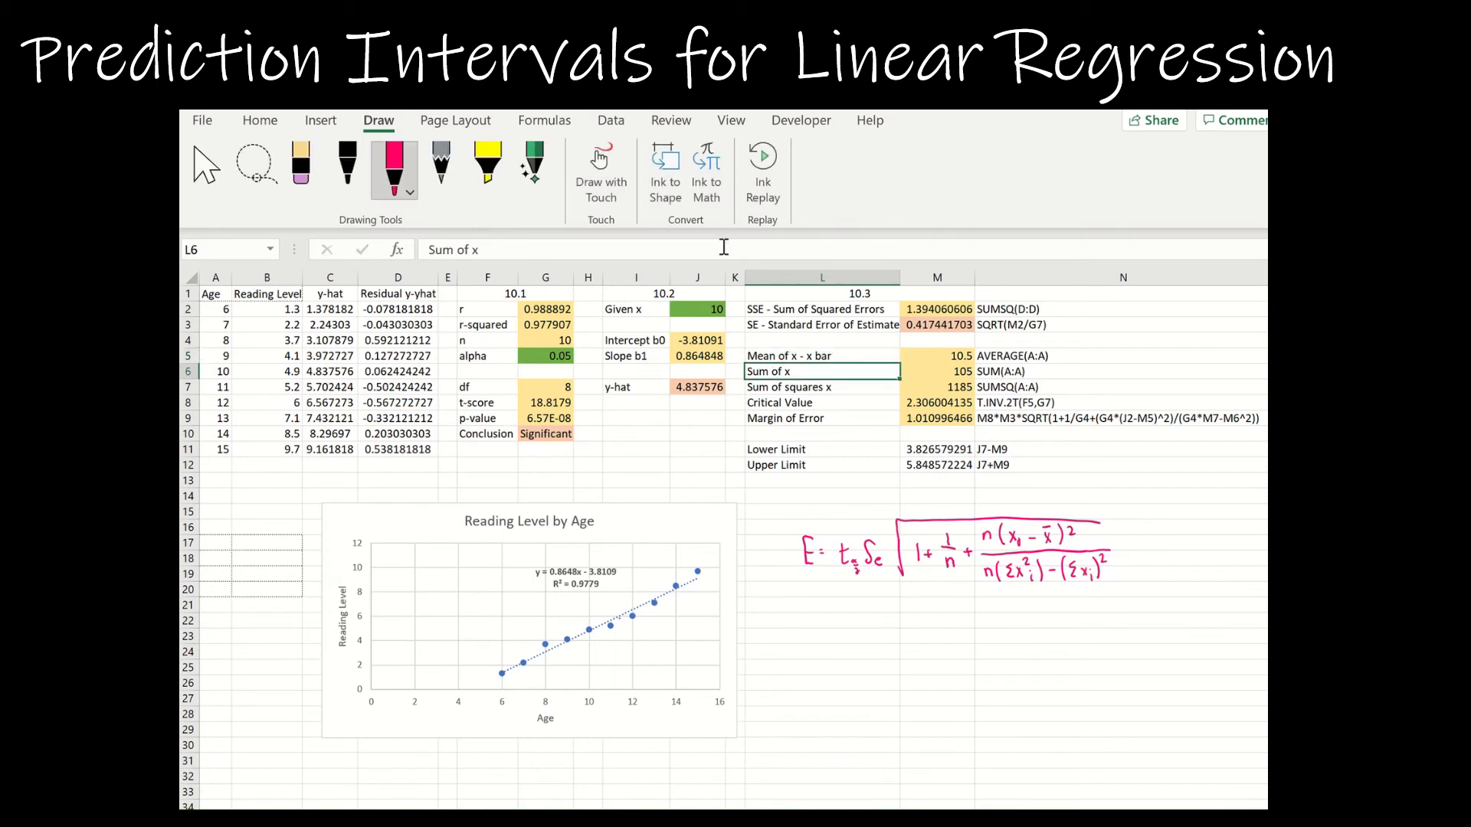
- Review the formulas in M5 through M8, ending with the critical value 2.306004135
click(959, 355)
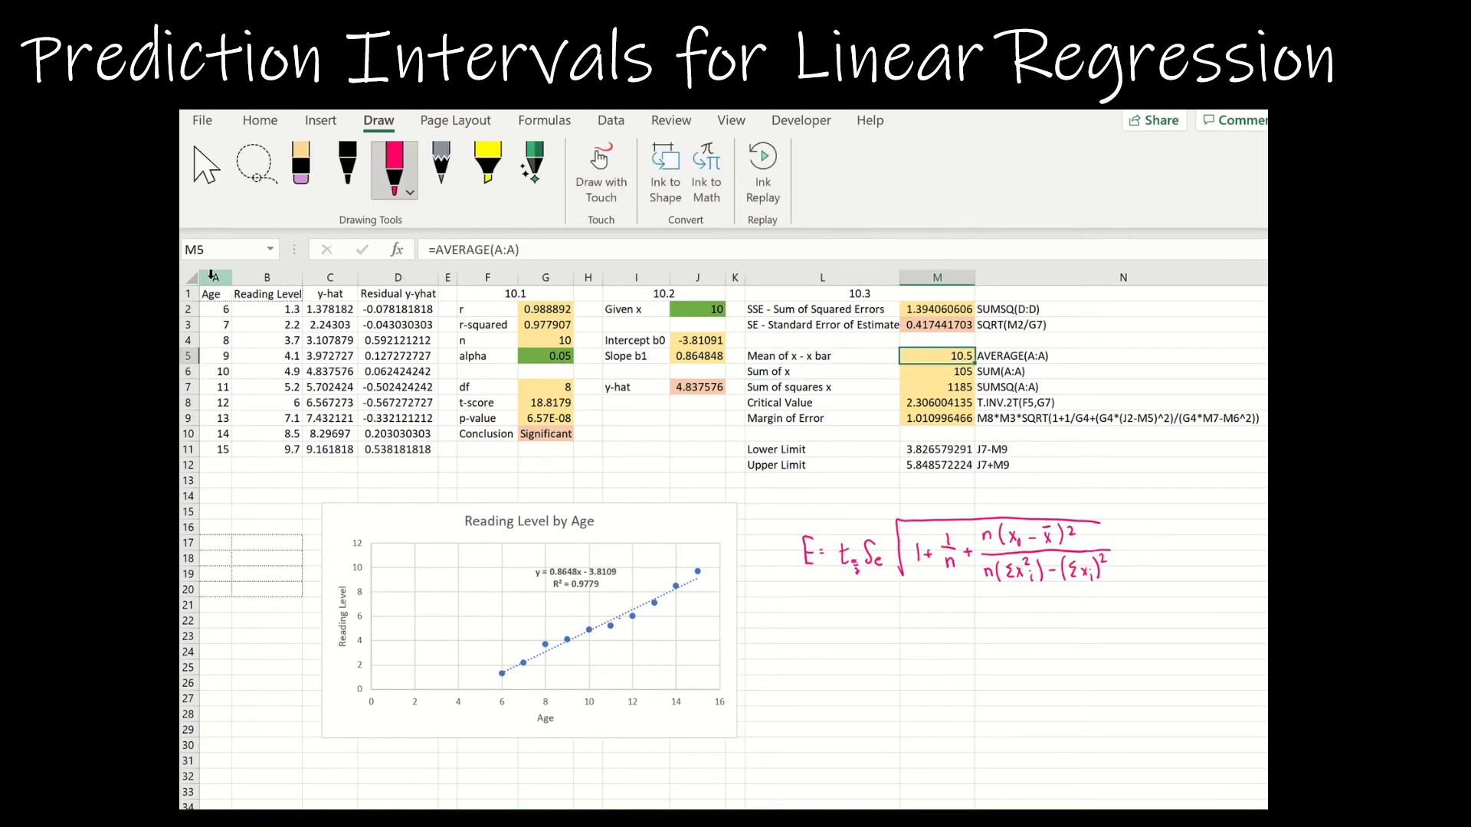
click(951, 371)
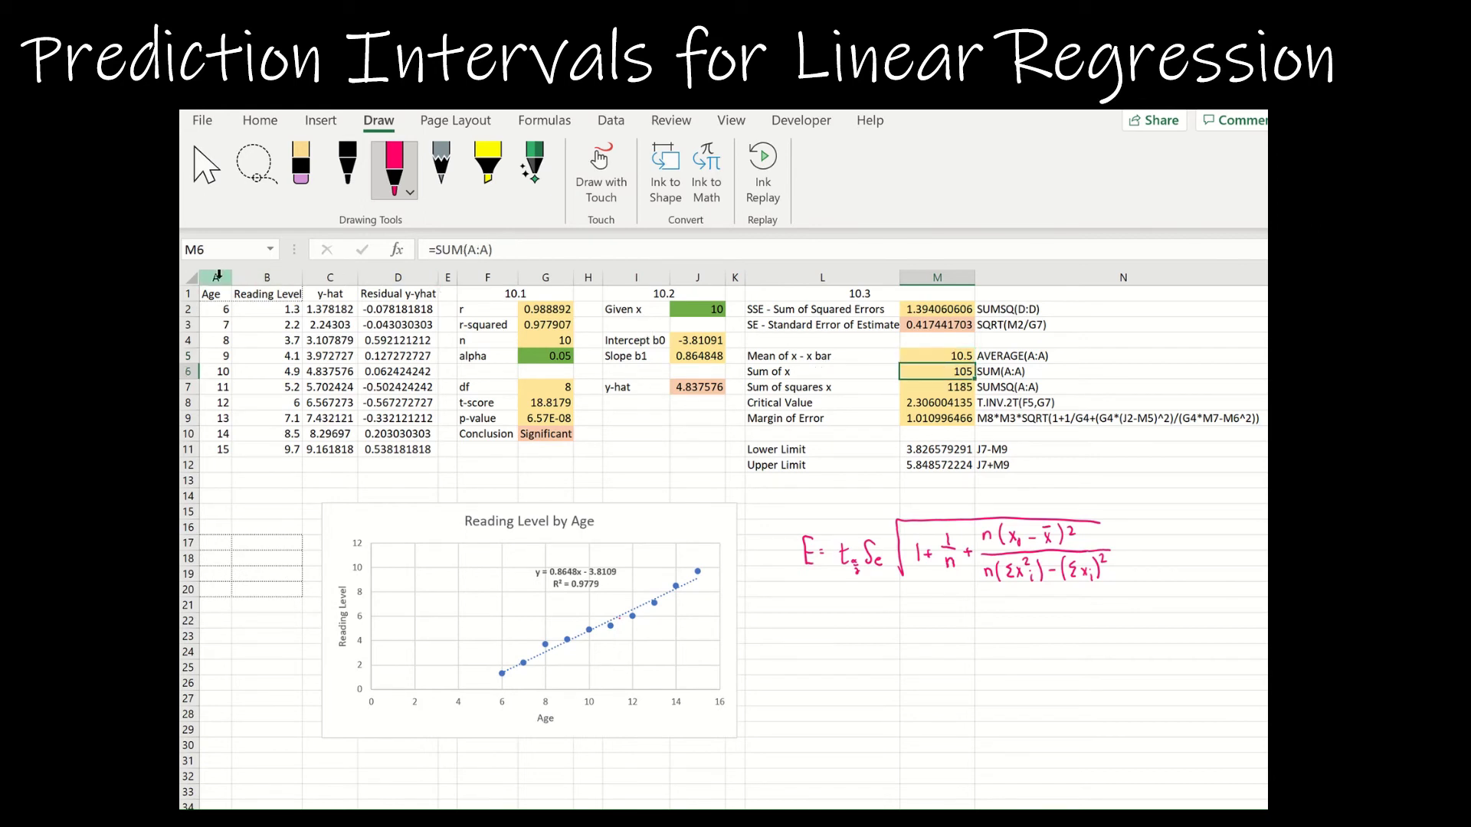
click(935, 387)
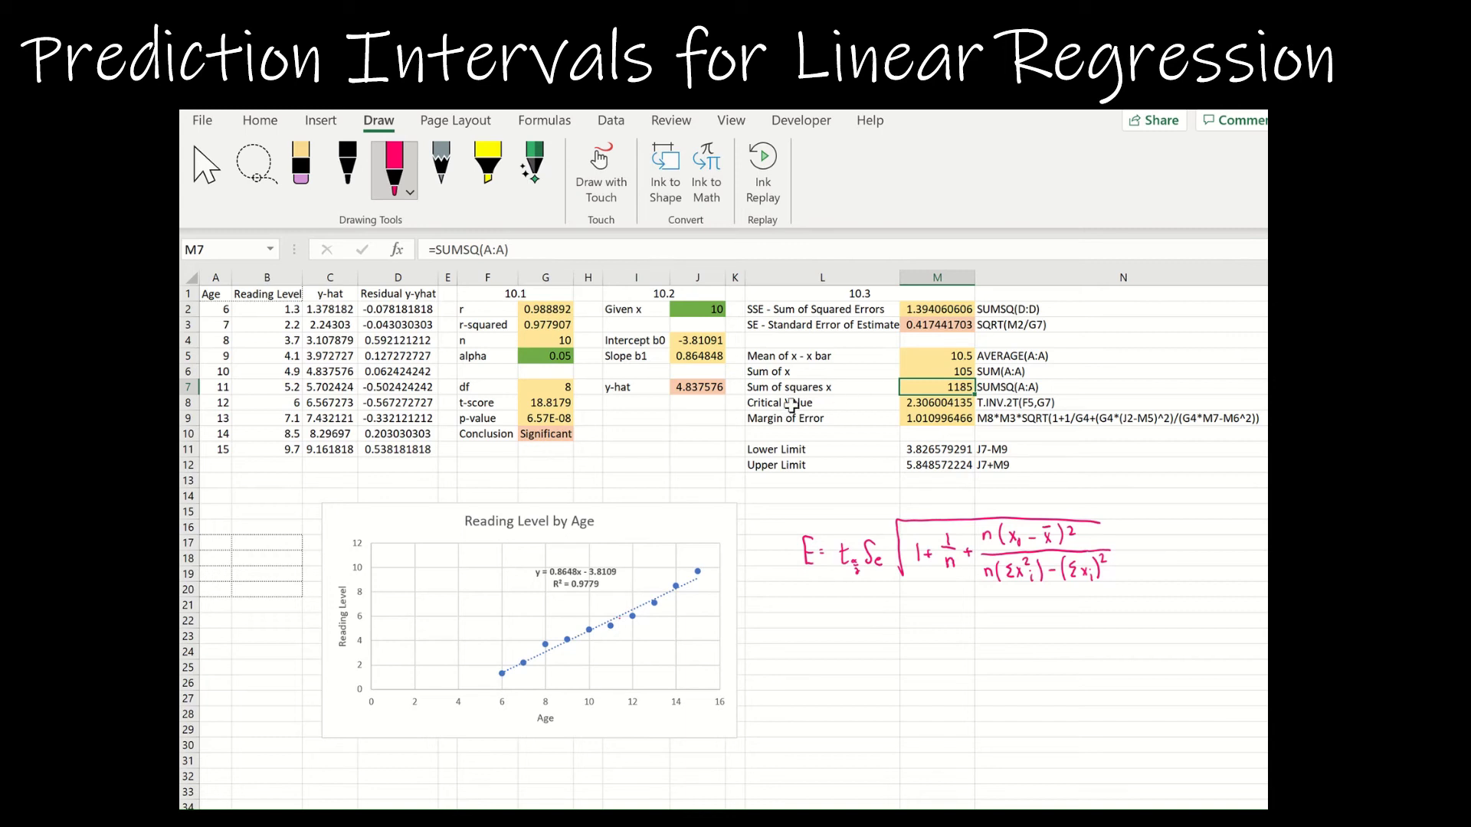
click(918, 407)
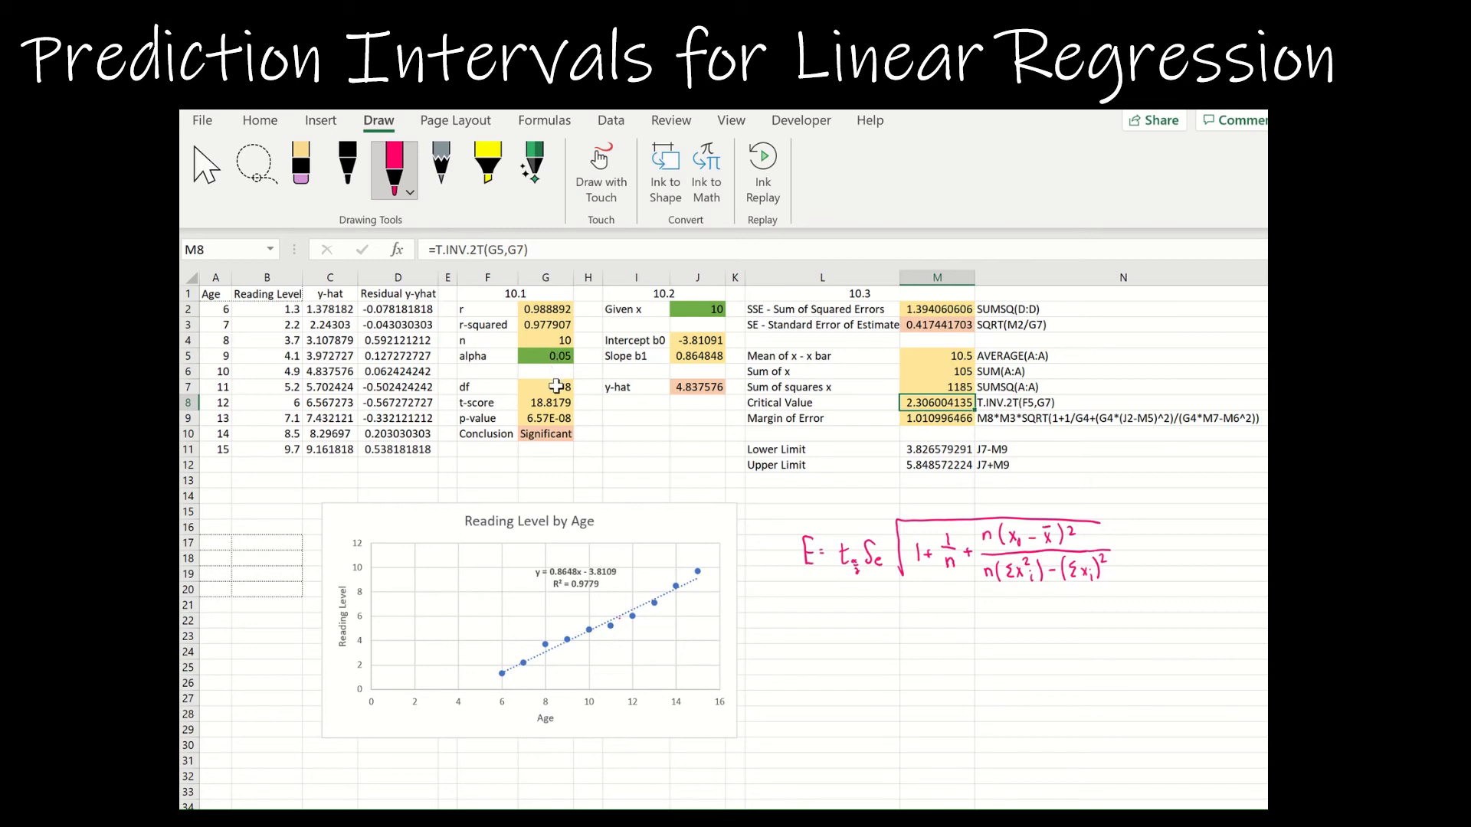
click(939, 421)
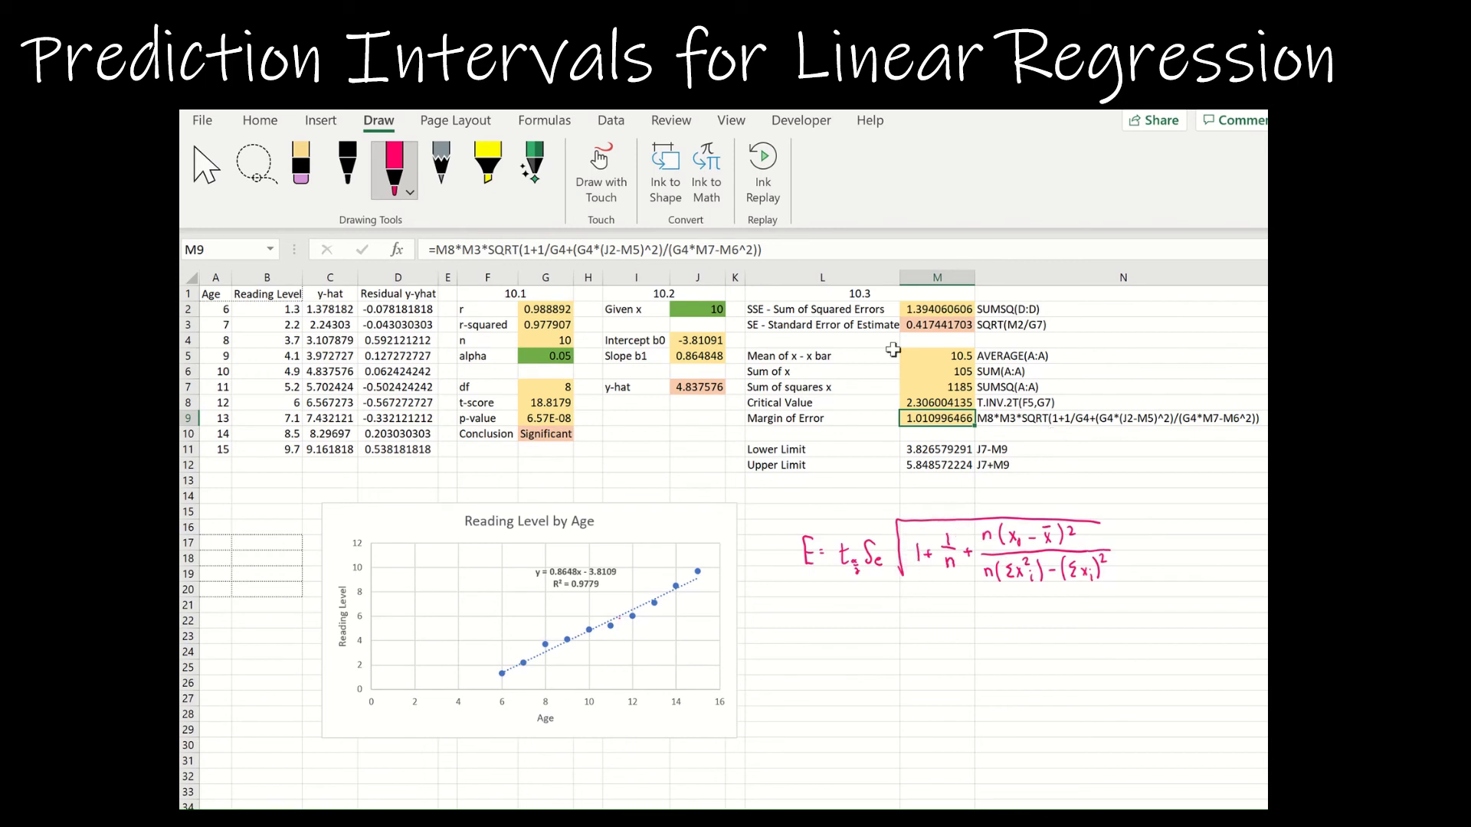
click(525, 249)
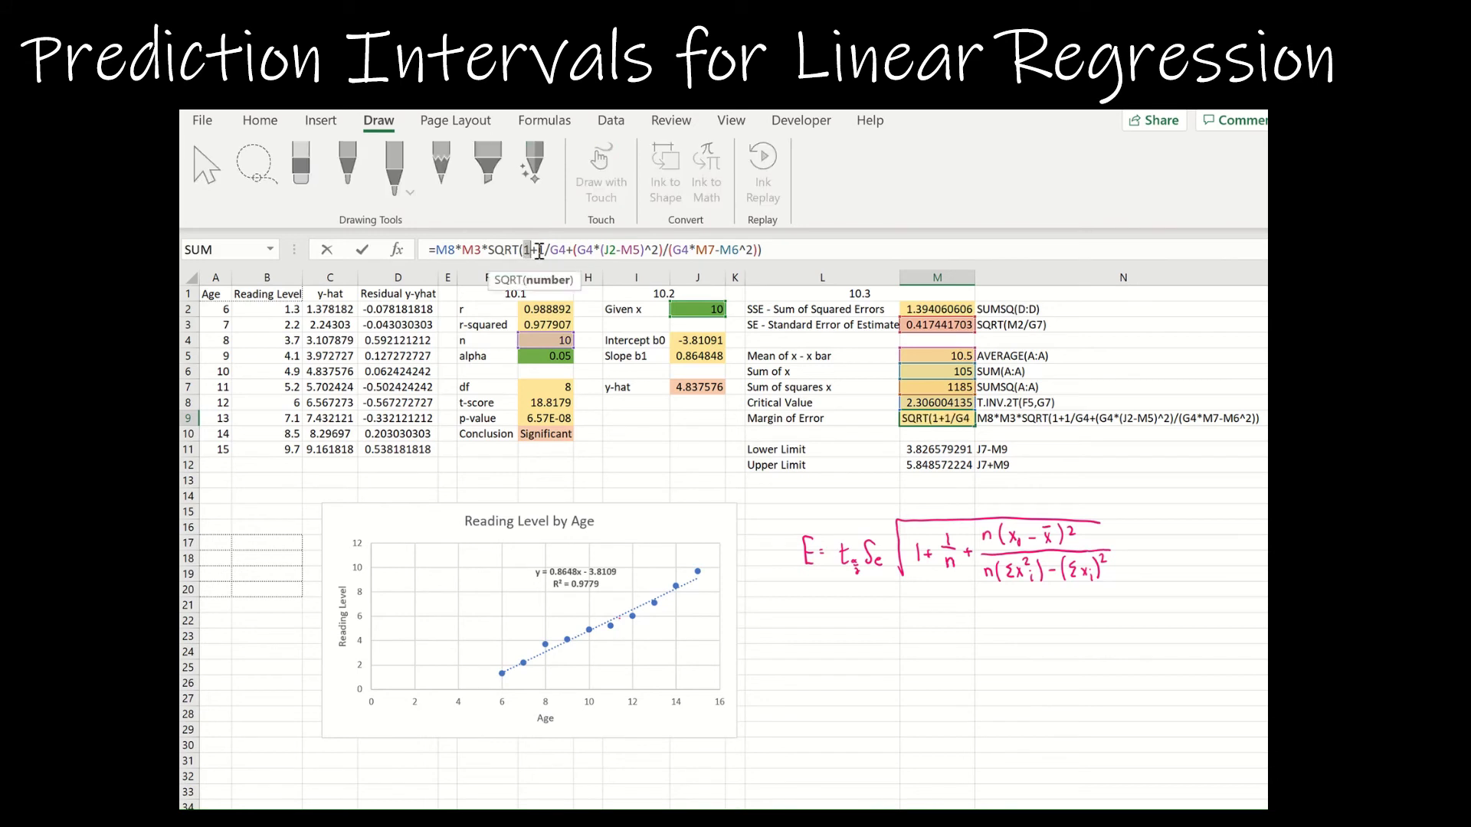
drag(537, 251, 563, 253)
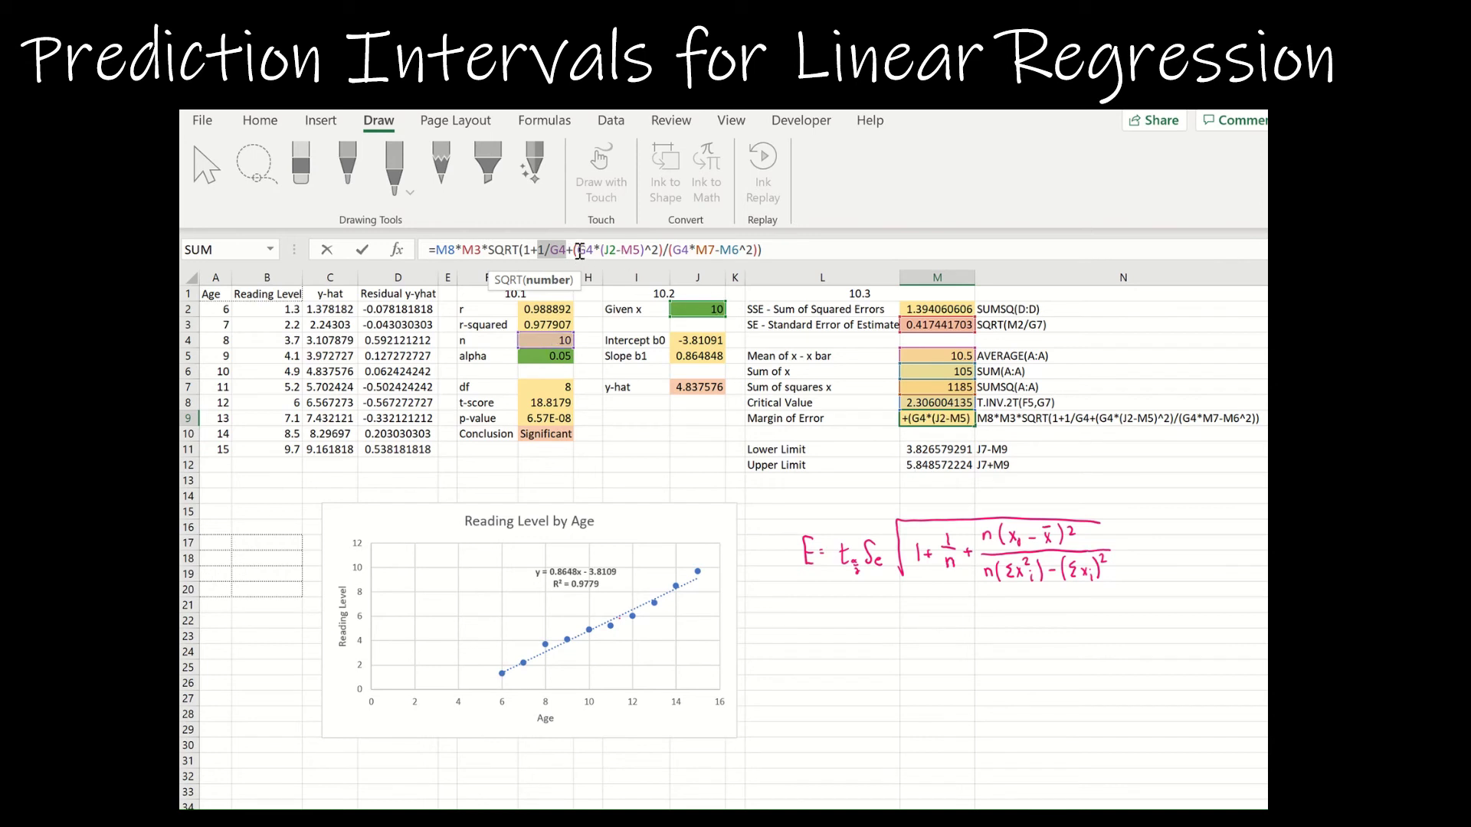
drag(580, 251, 660, 252)
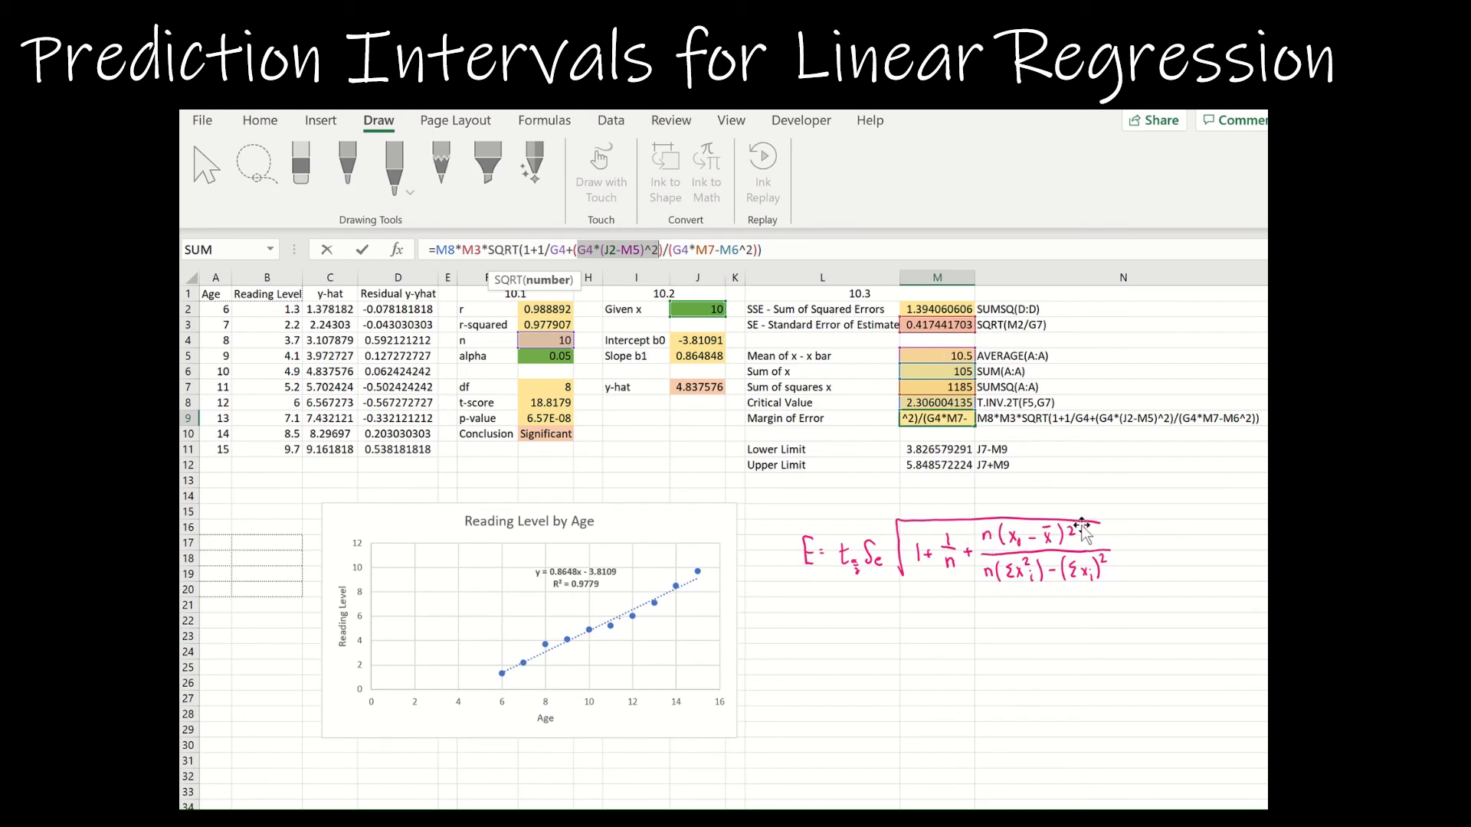
click(673, 247)
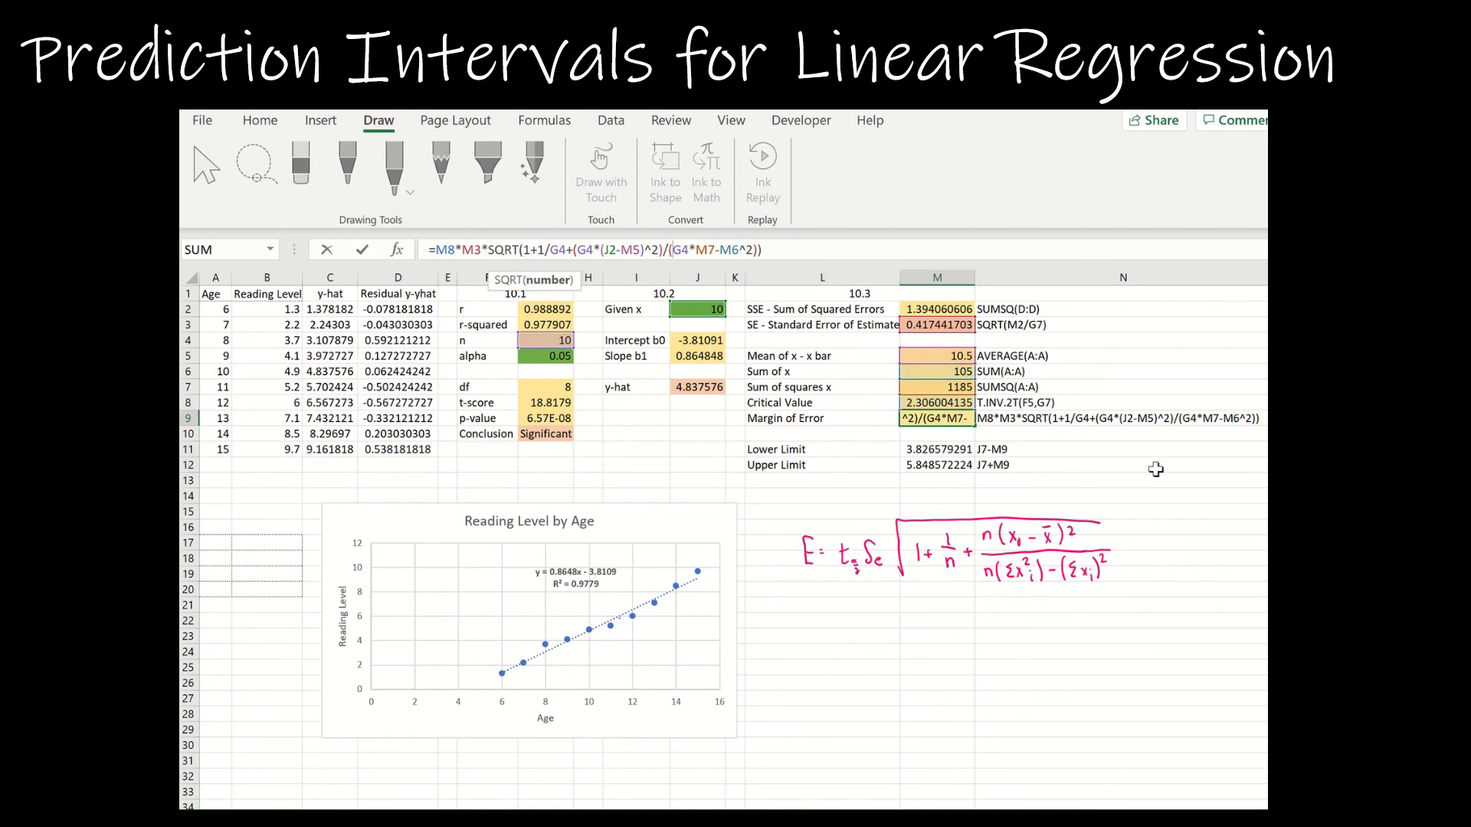
key(Return)
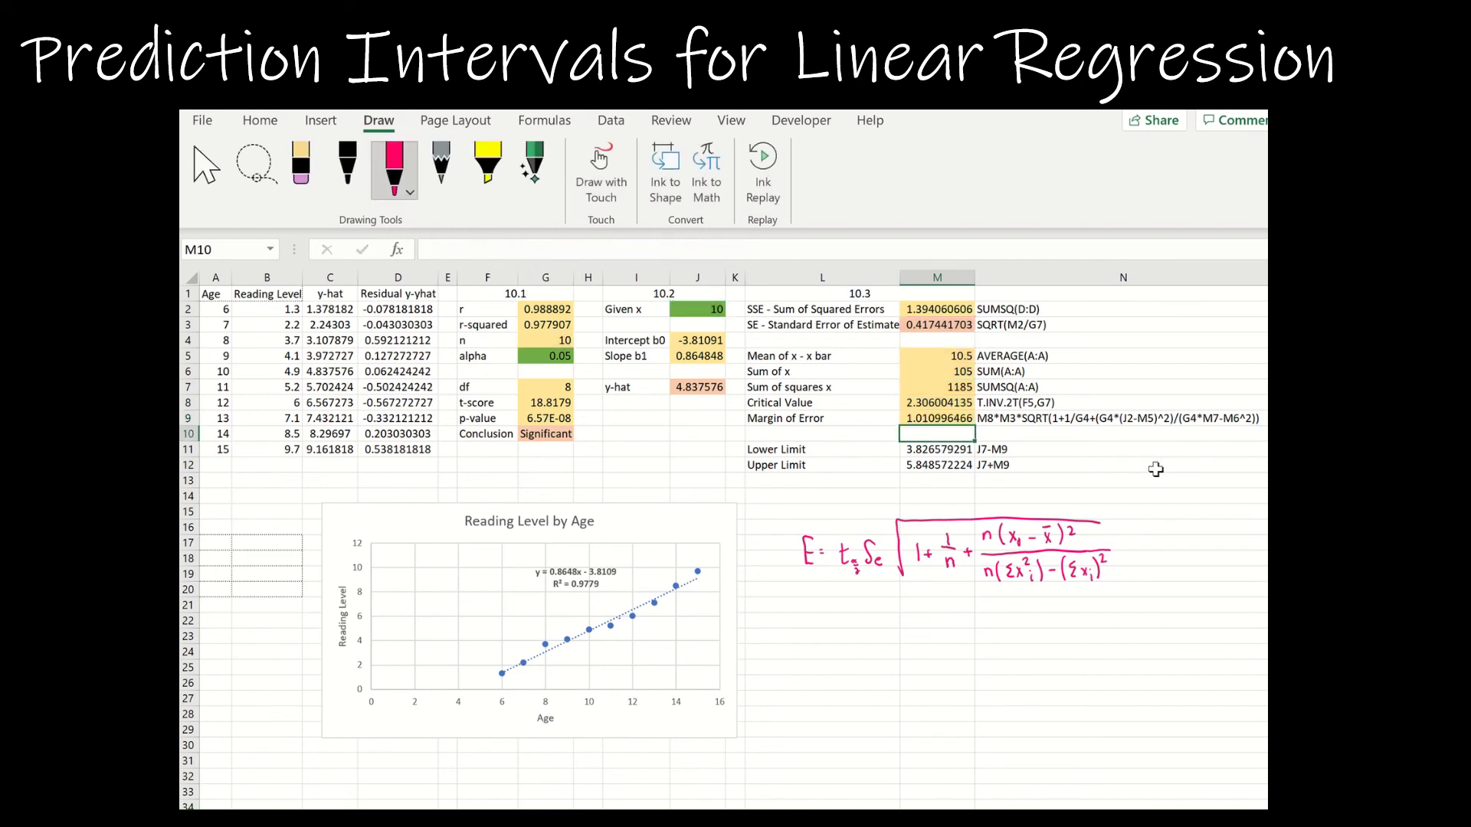
key(Down)
key(Up)
key(Up)
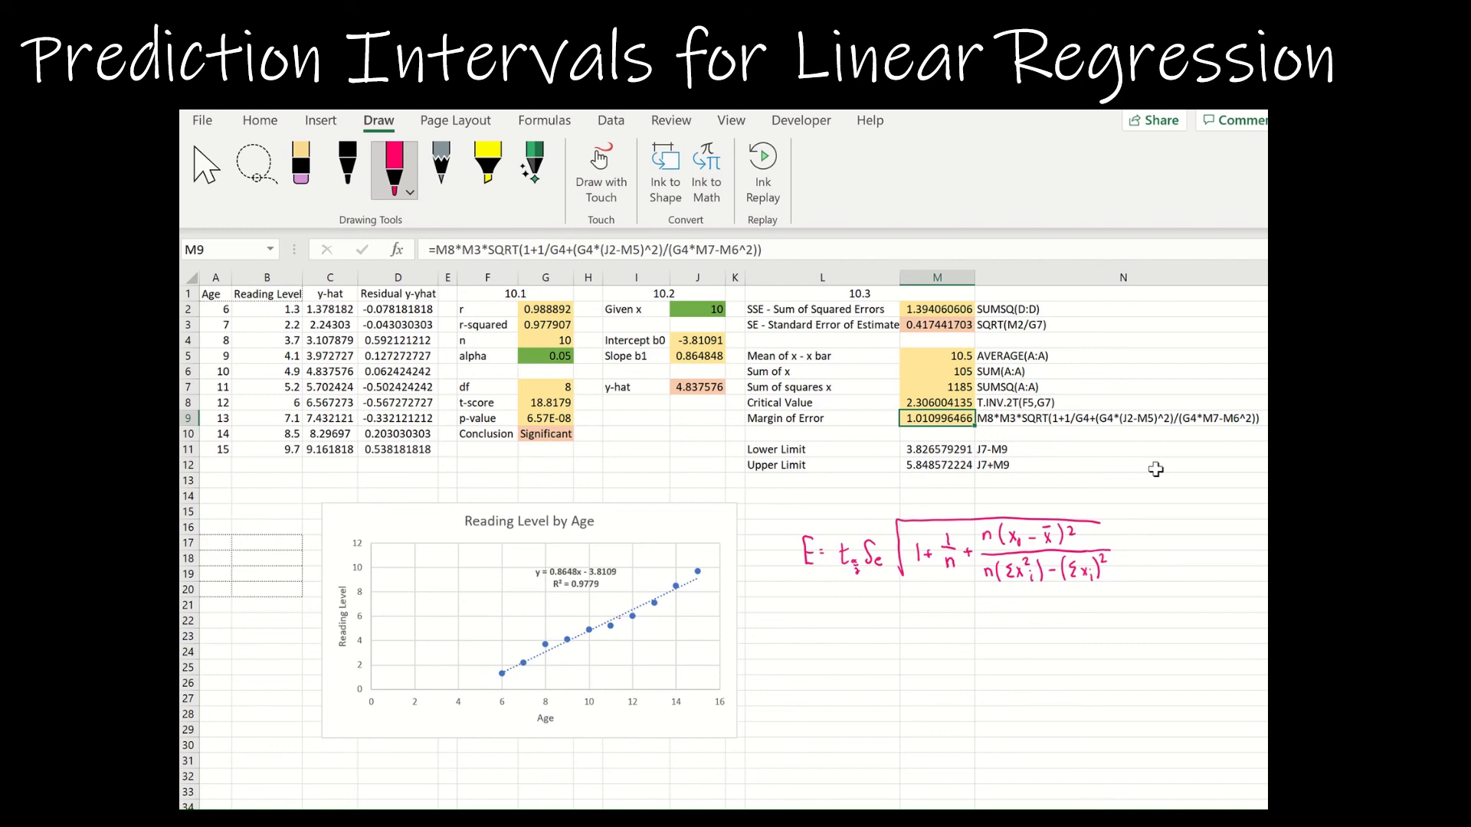
click(708, 388)
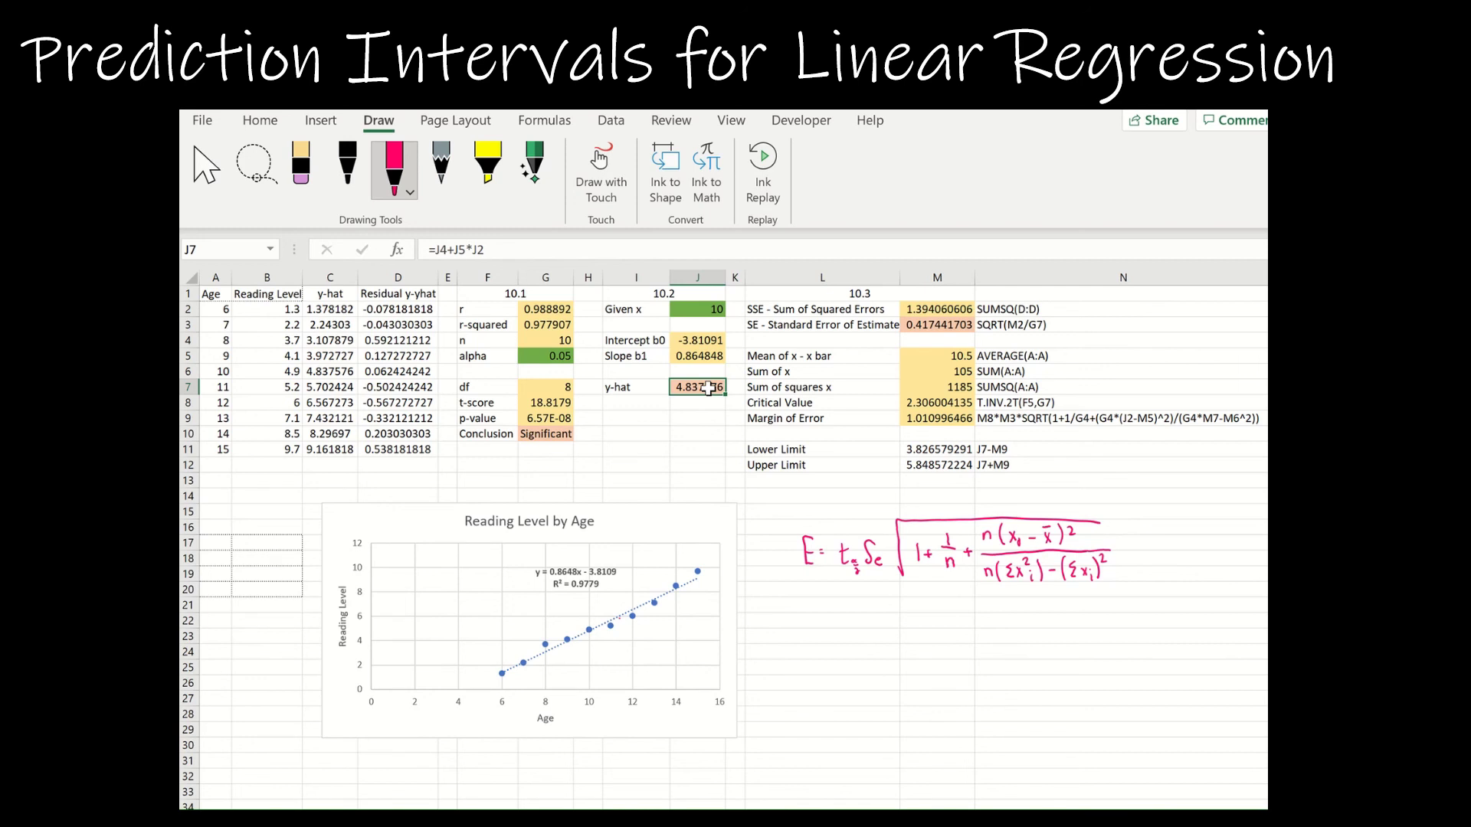
click(950, 421)
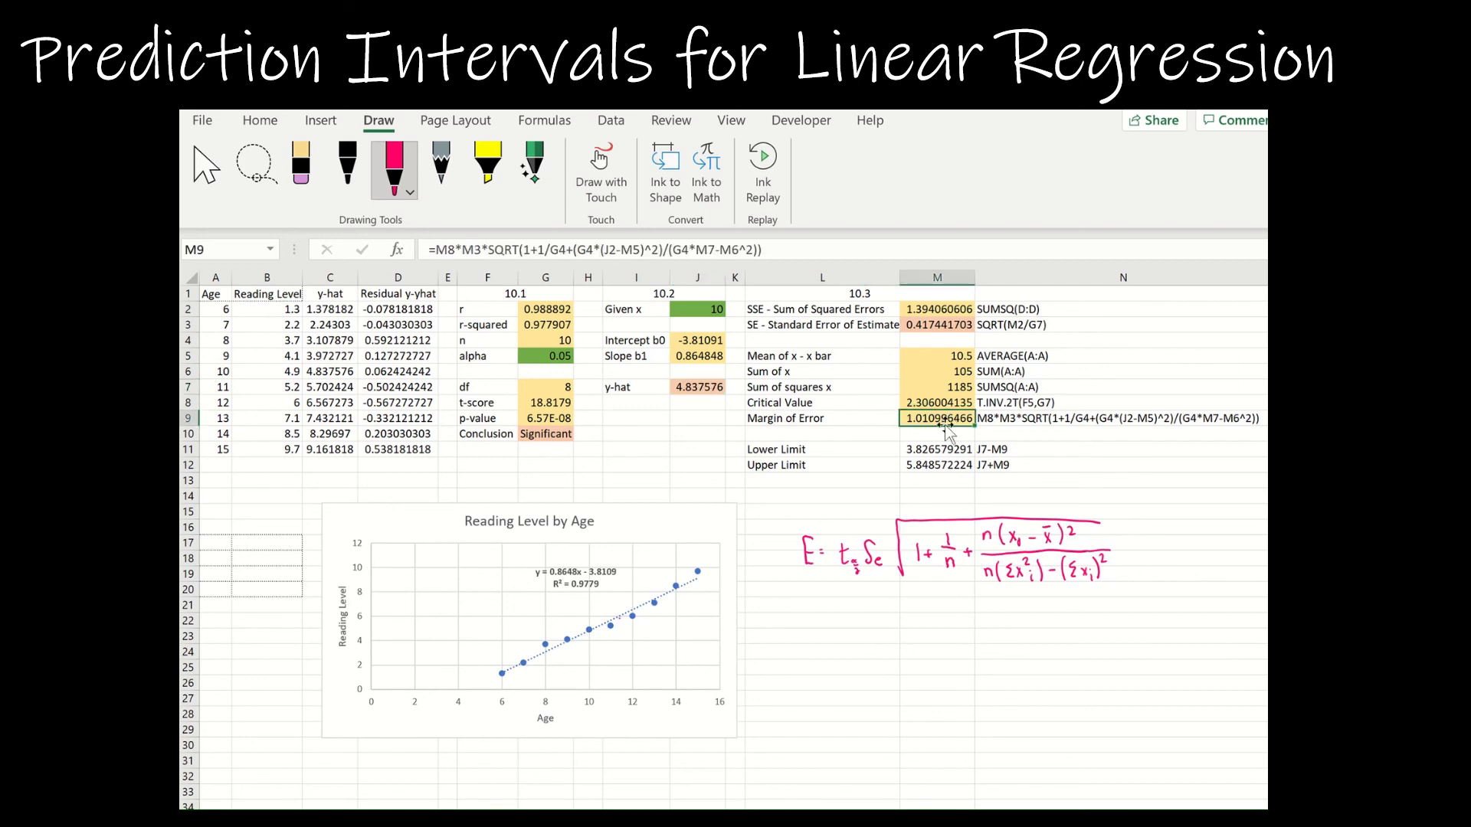
click(934, 452)
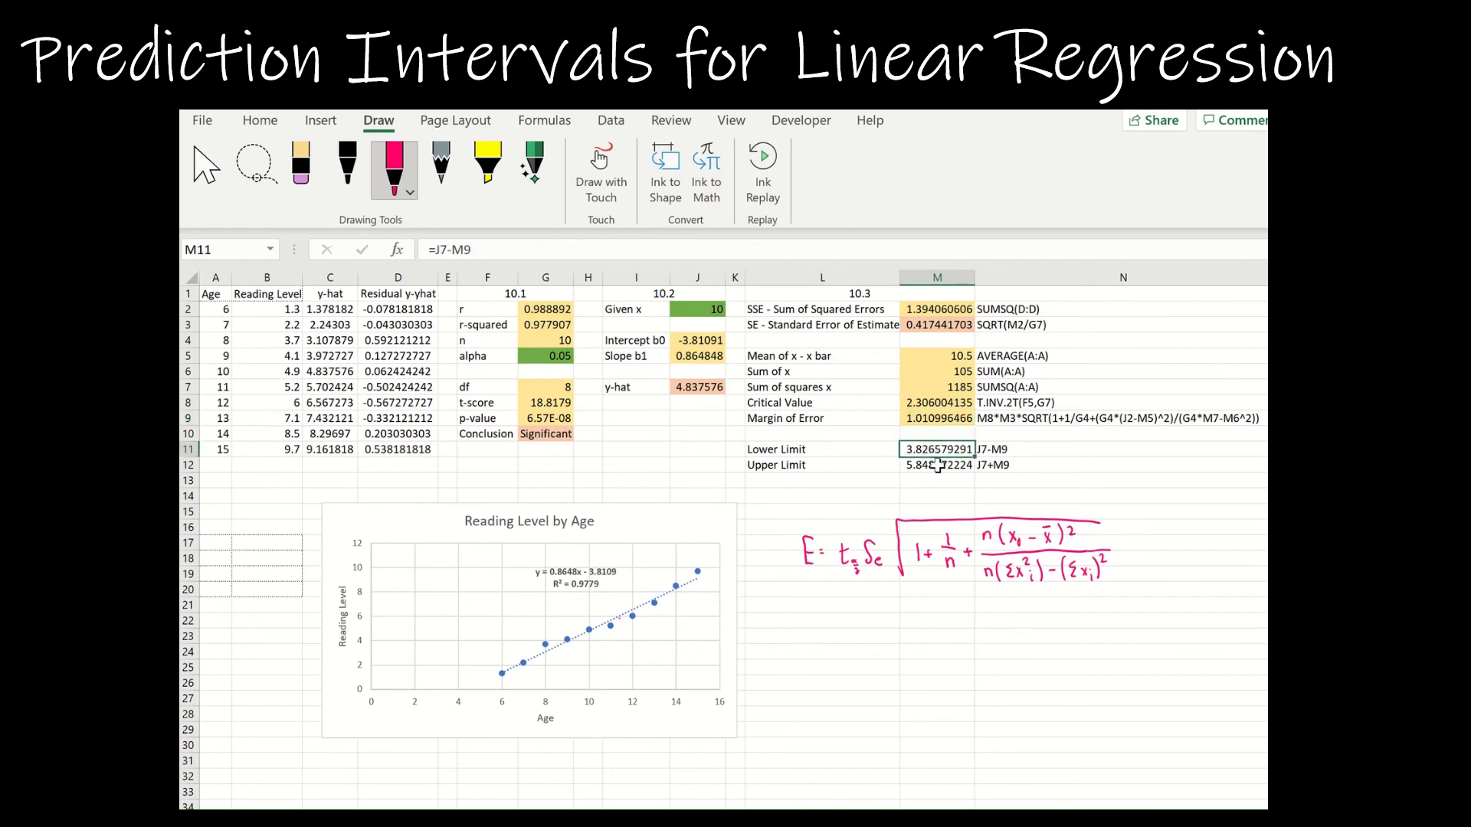
click(939, 465)
click(967, 605)
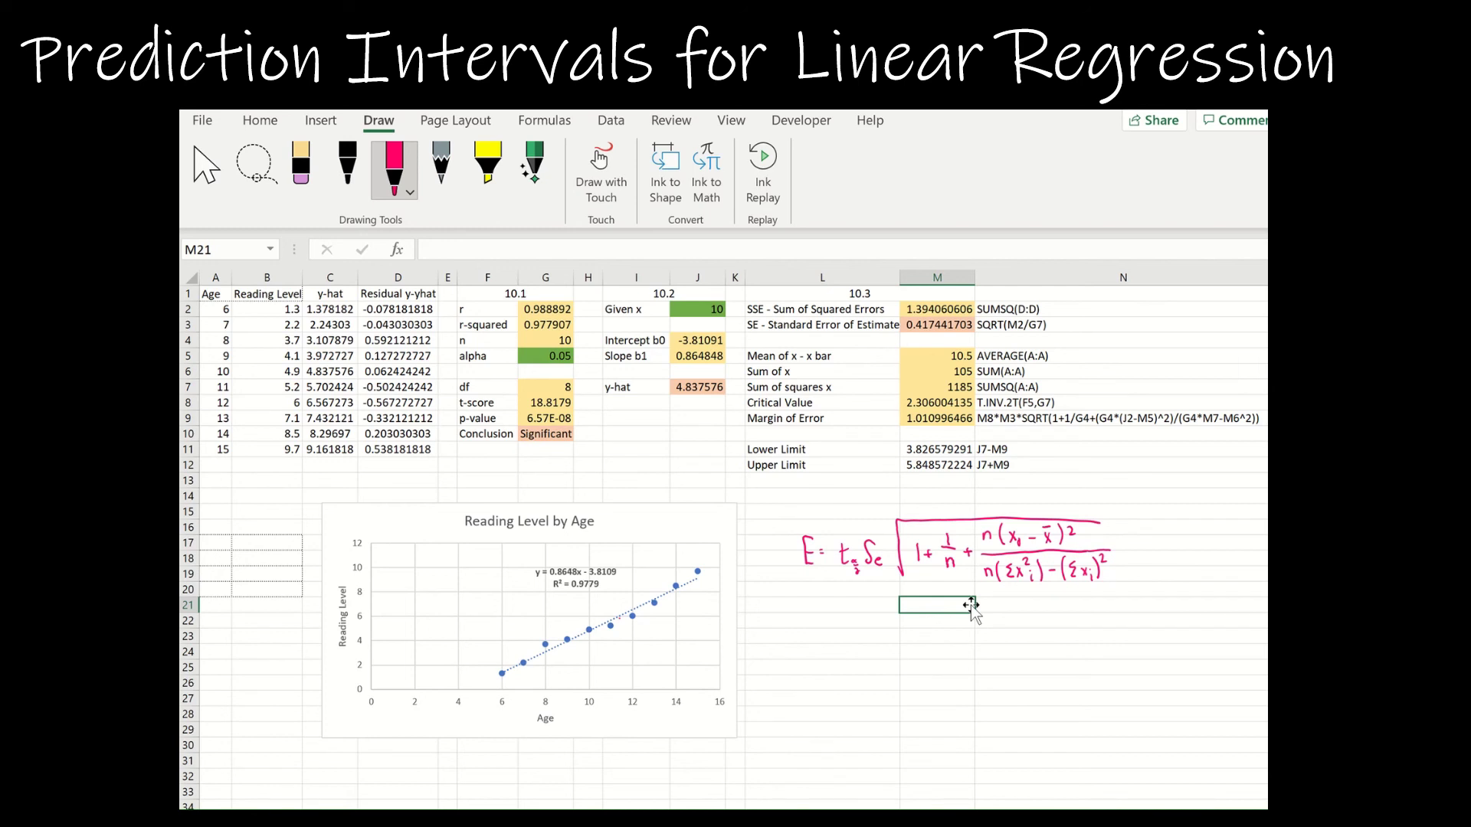
click(683, 309)
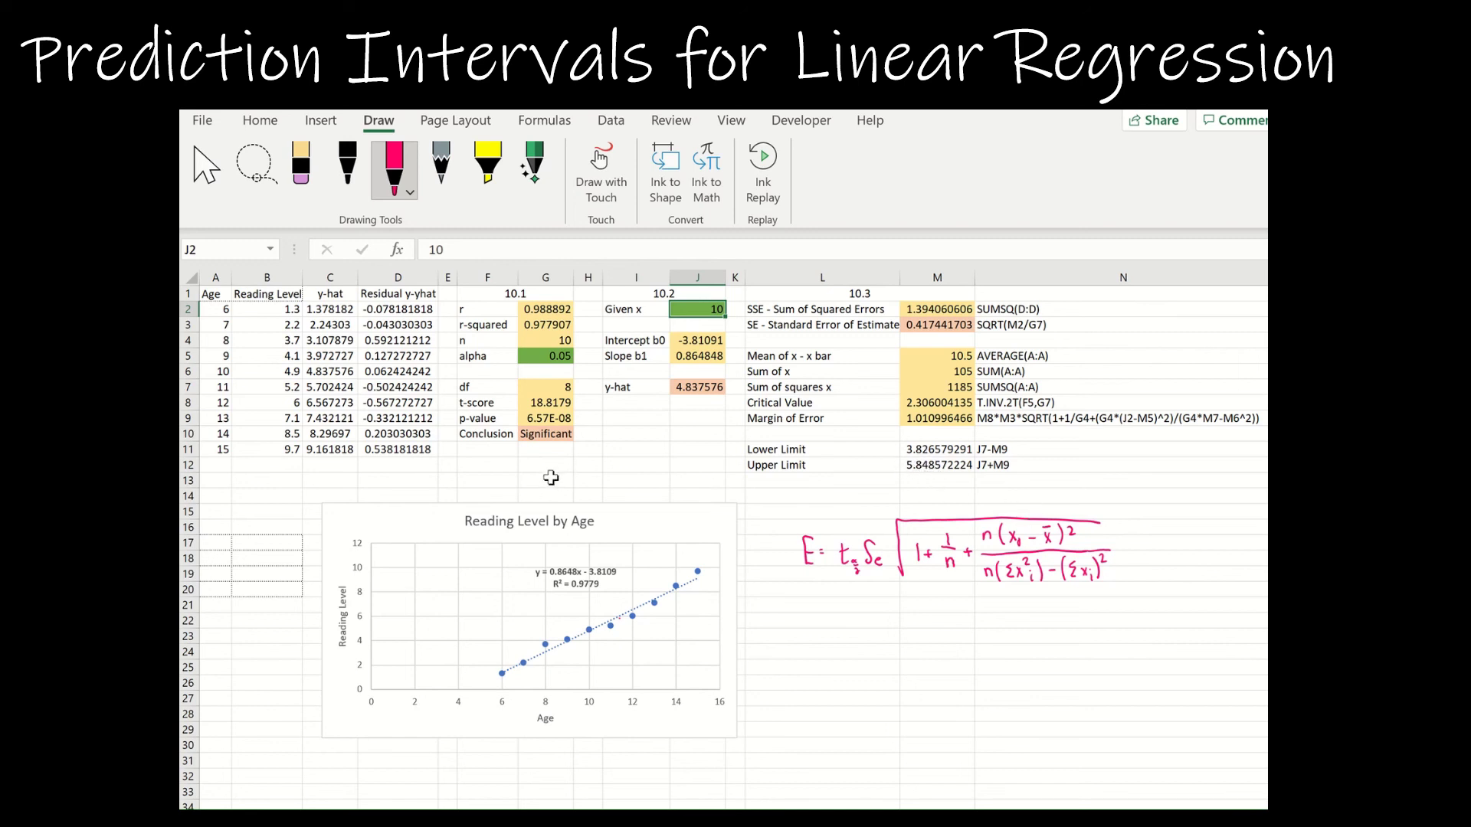
click(688, 388)
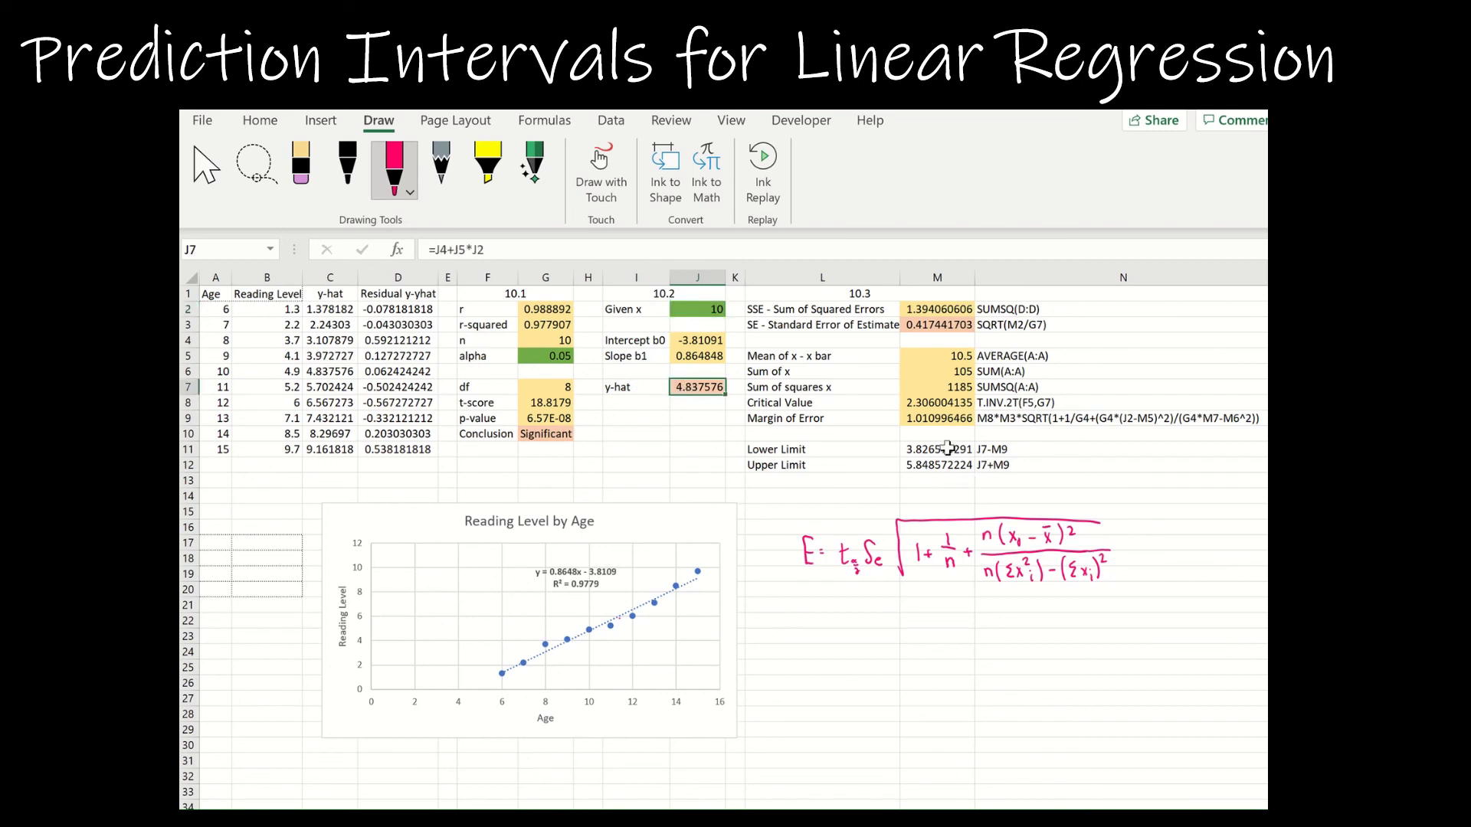